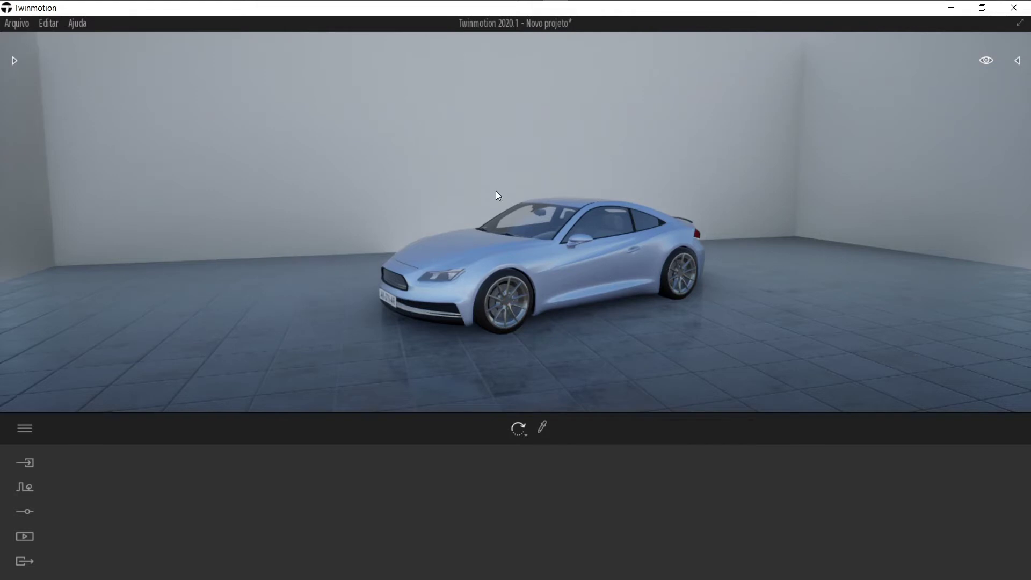
# Show the asset library and open its lights category (Luzes)
pyautogui.click(13, 60)
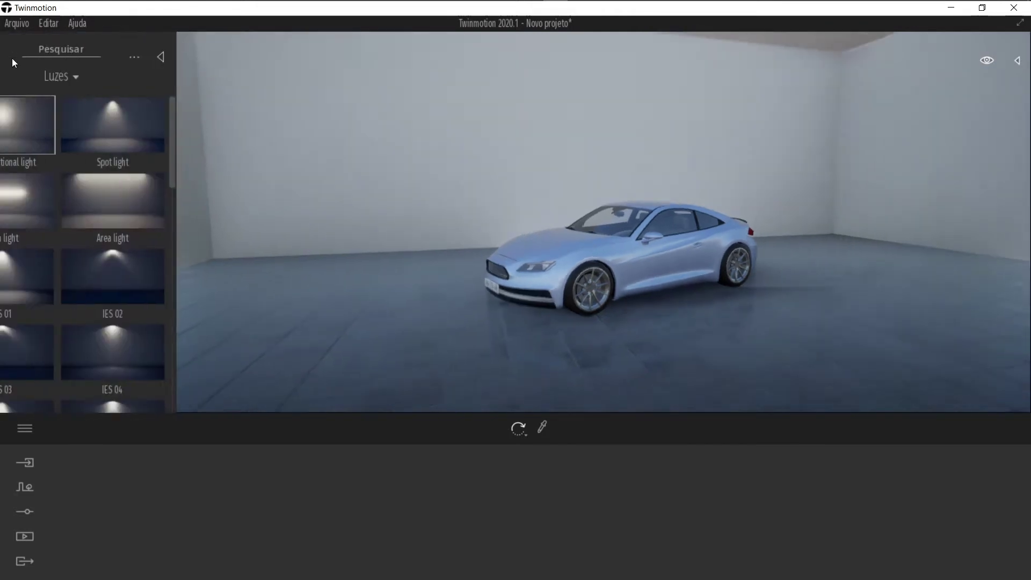
pyautogui.click(23, 77)
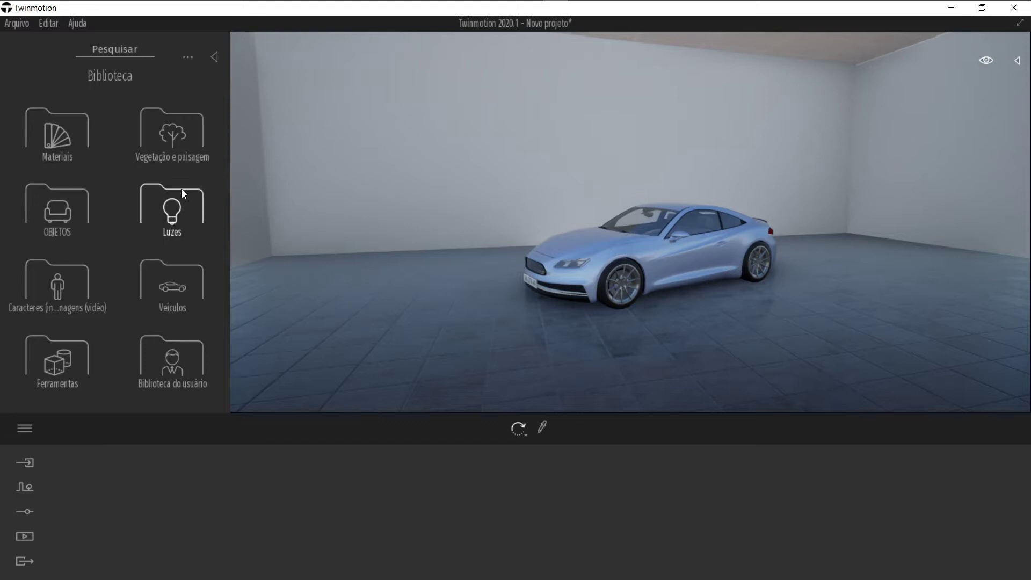
pyautogui.click(154, 236)
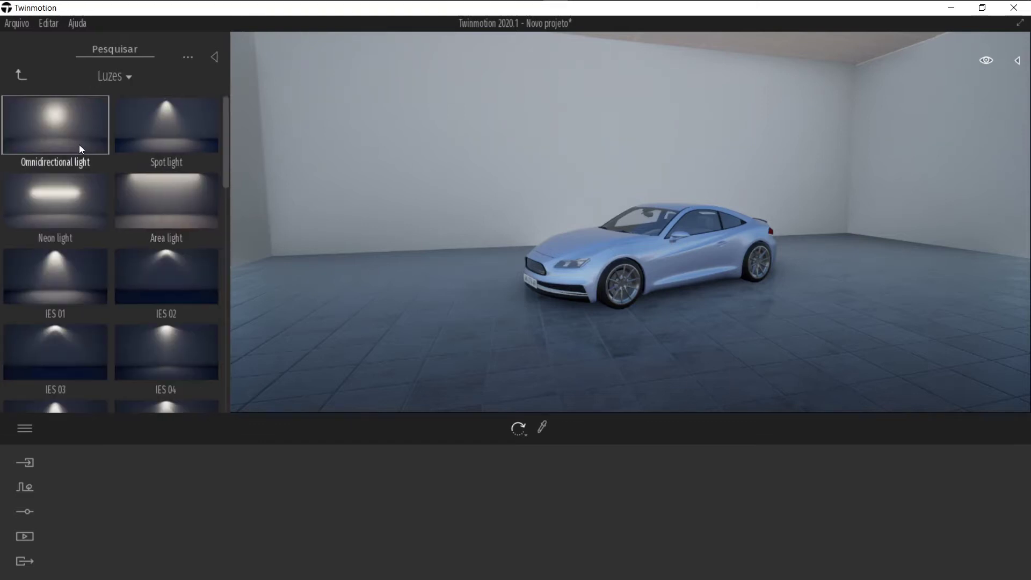
pyautogui.moveTo(226, 124)
pyautogui.mouseDown()
pyautogui.moveTo(227, 352)
pyautogui.moveTo(230, 117)
pyautogui.mouseUp()
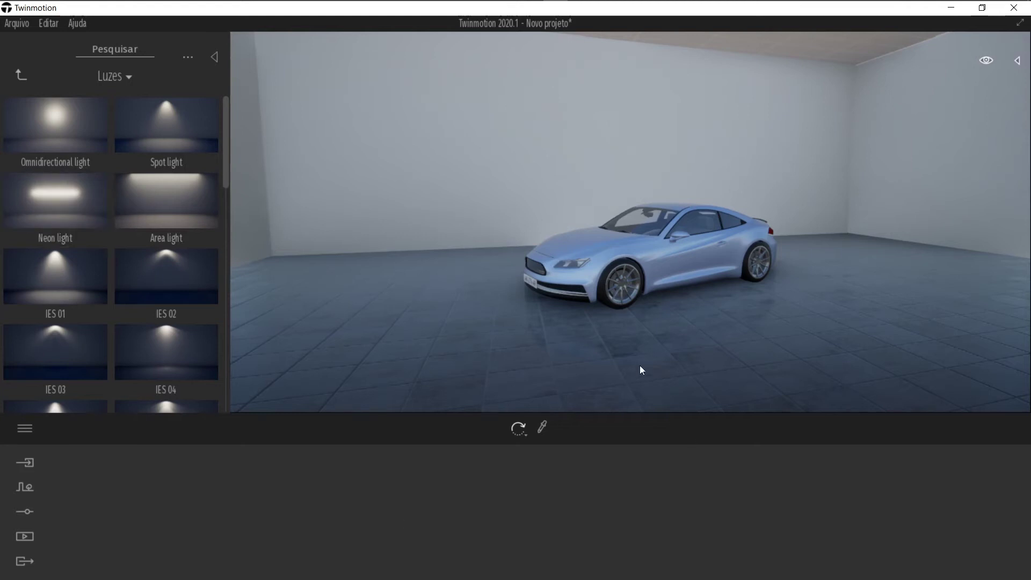
# Load the saved image Imagem1 from the project's media and show its location settings
pyautogui.click(19, 538)
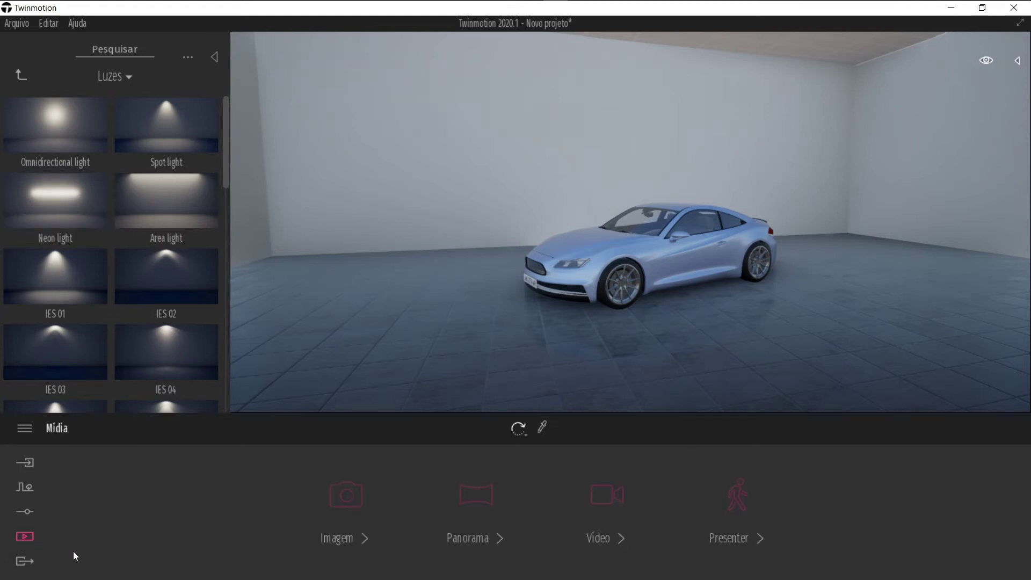
pyautogui.click(330, 495)
pyautogui.click(231, 486)
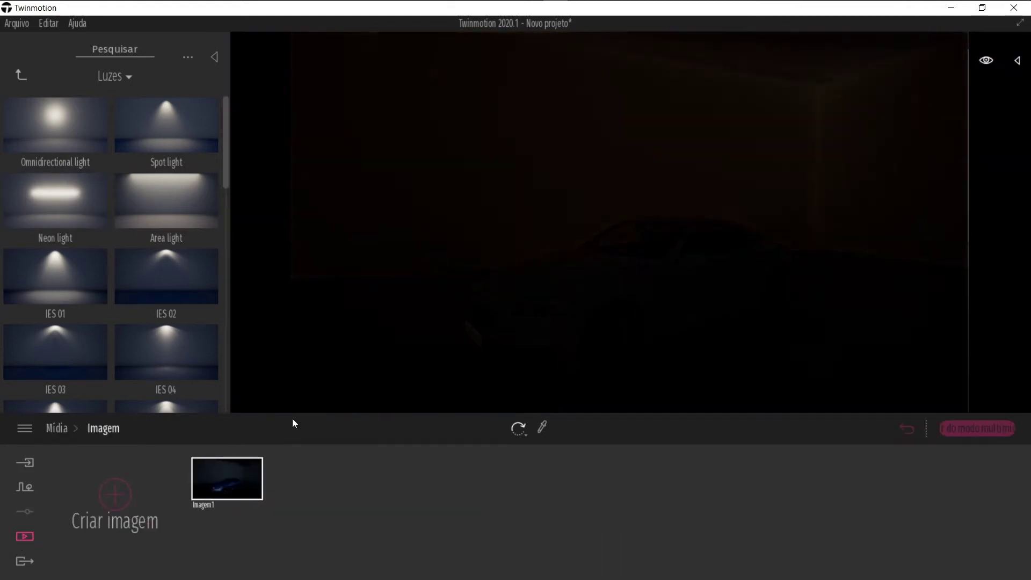
pyautogui.click(251, 506)
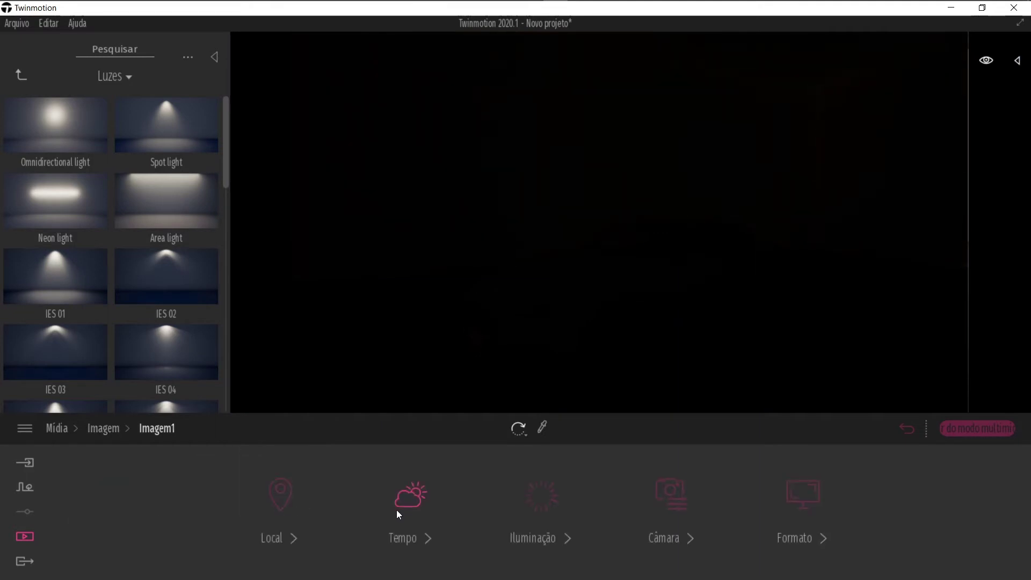
pyautogui.click(291, 516)
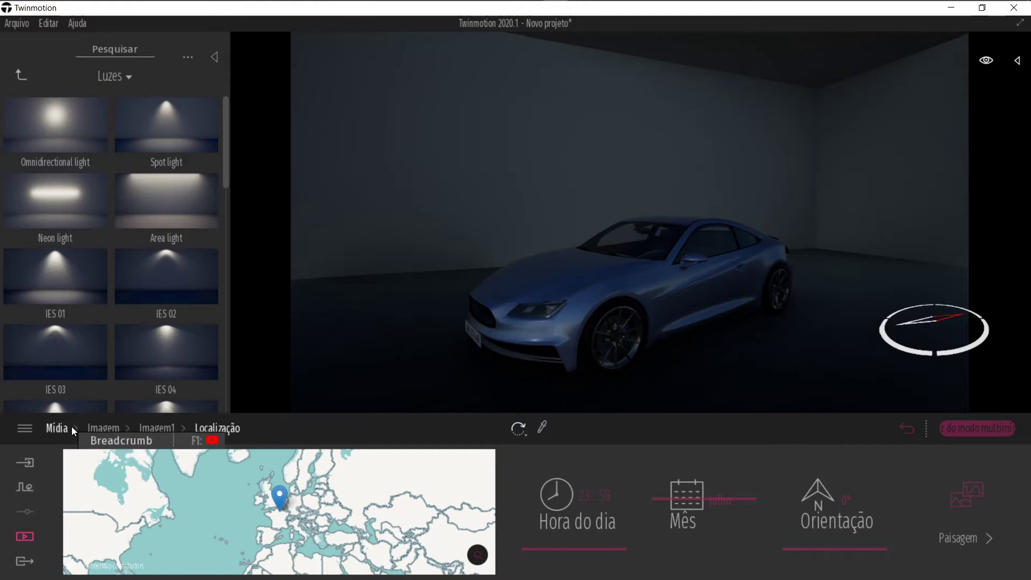
# Look around the dark room from the image list and restore the saved Imagem1 view
pyautogui.click(103, 428)
pyautogui.moveTo(223, 485)
pyautogui.moveTo(584, 290); pyautogui.dragTo(752, 250, button='right')
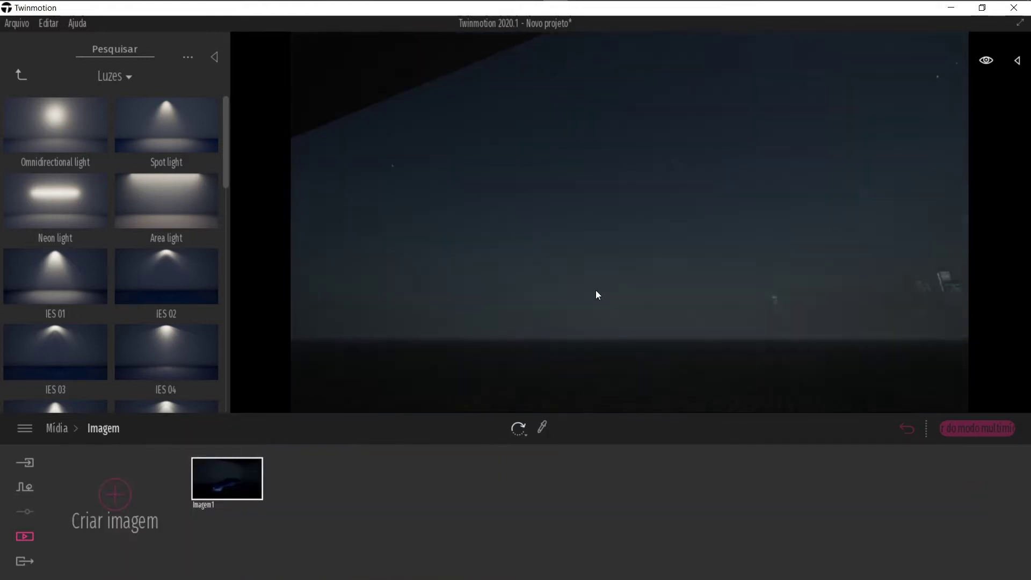
pyautogui.moveTo(667, 347); pyautogui.dragTo(624, 167, button='right')
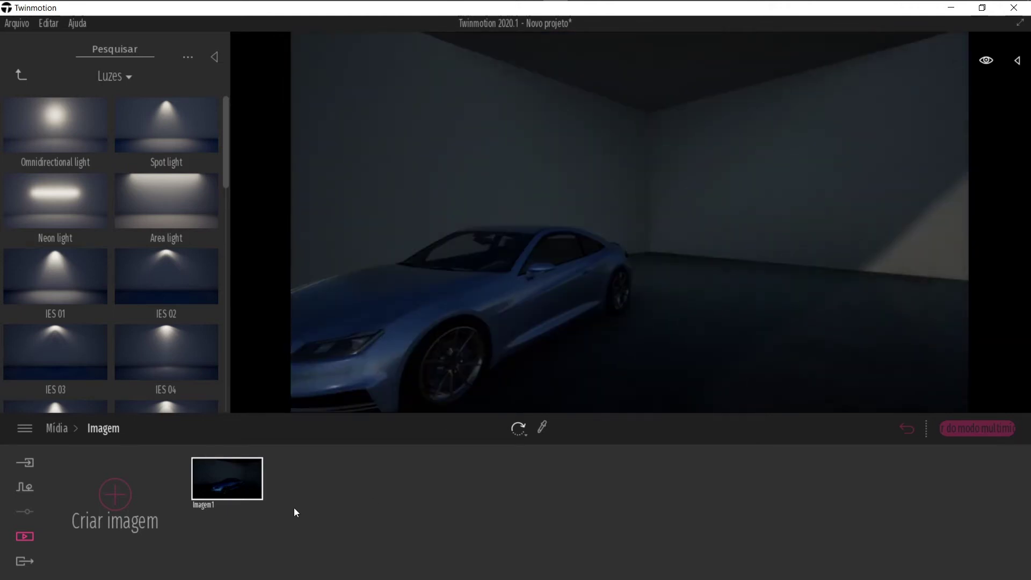
pyautogui.click(218, 478)
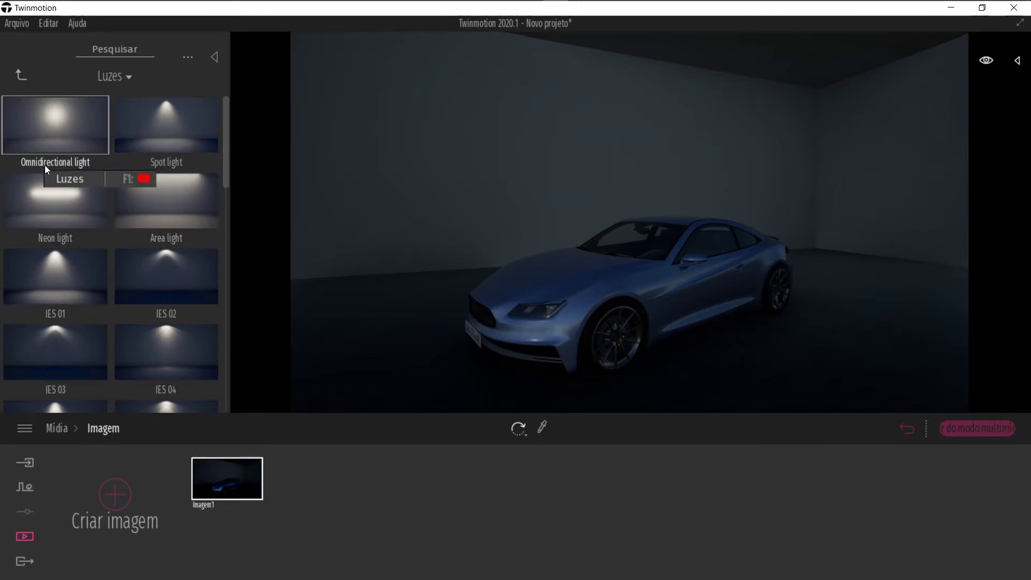
# Place an omnidirectional light, position it above the front of the car, and set its radius to 2 m
pyautogui.moveTo(54, 118); pyautogui.dragTo(420, 335)
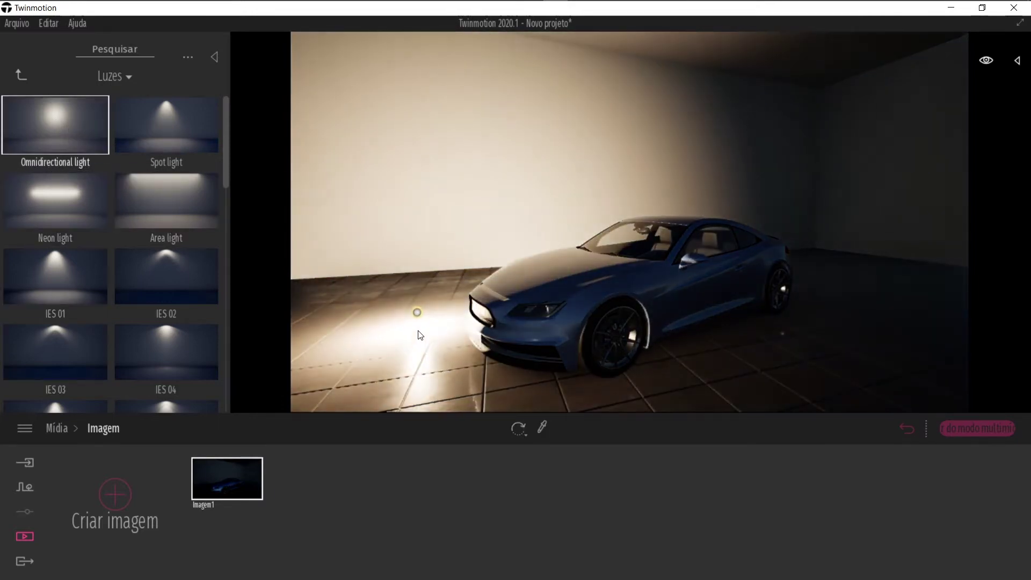
pyautogui.moveTo(410, 256); pyautogui.dragTo(644, 171)
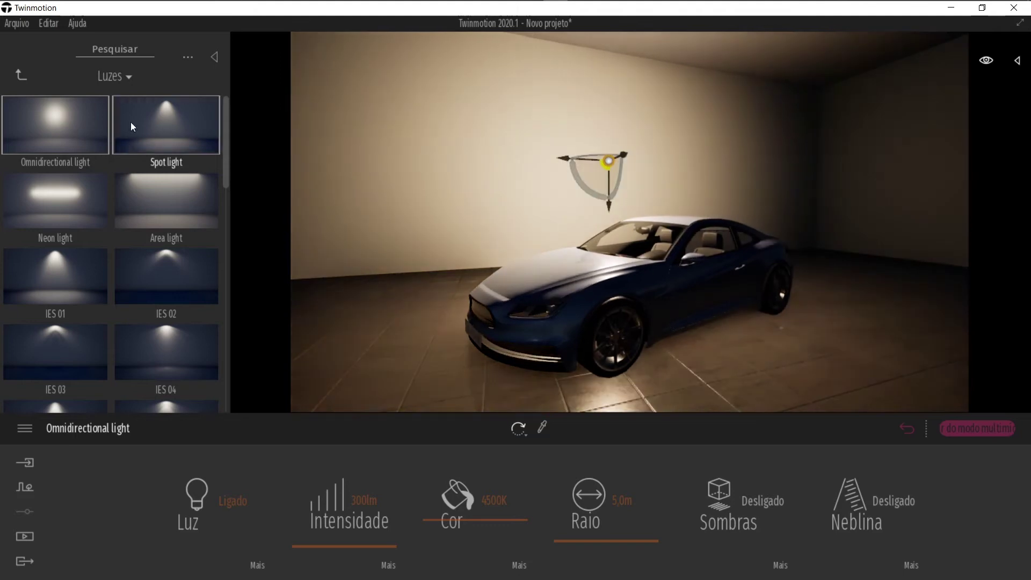
pyautogui.click(623, 500)
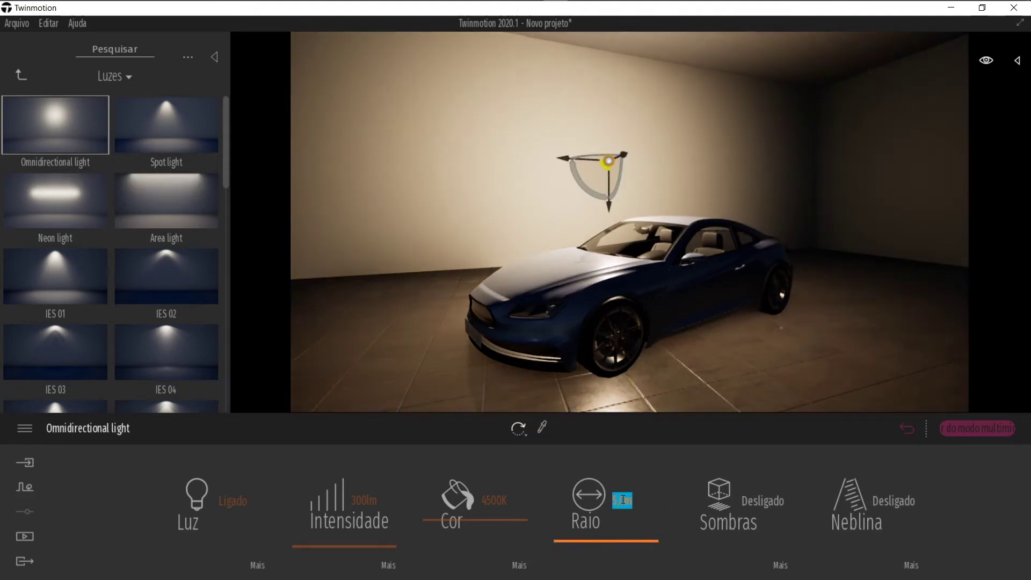
pyautogui.write('2')
pyautogui.press('Return')
pyautogui.write('2')
pyautogui.press('Return')
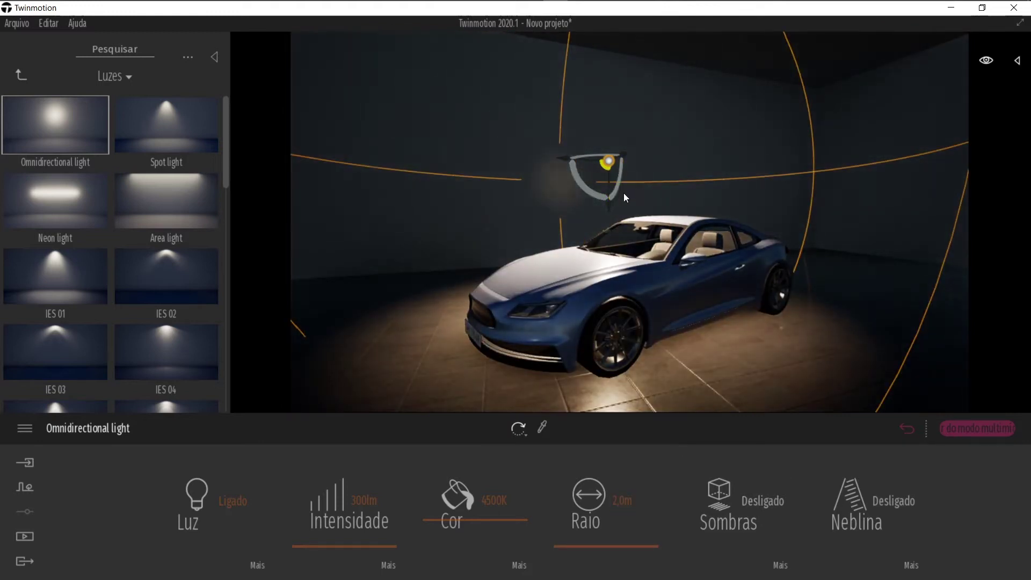
# Shift the omnidirectional light slightly in the horizontal plane above the car
pyautogui.press('s')
pyautogui.press('e')
pyautogui.moveTo(685, 223); pyautogui.dragTo(678, 224, button='right')
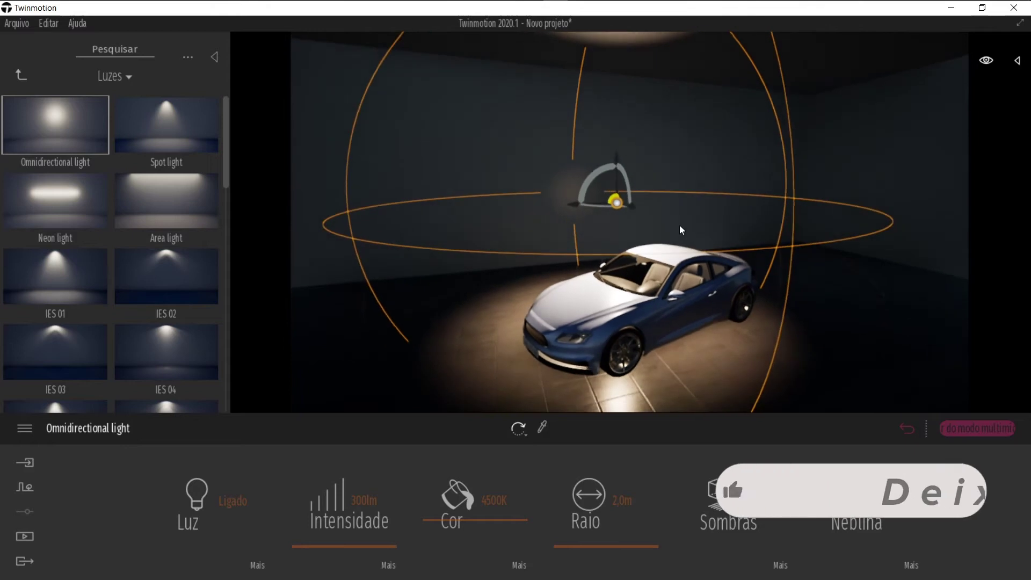
pyautogui.moveTo(634, 209); pyautogui.dragTo(644, 215)
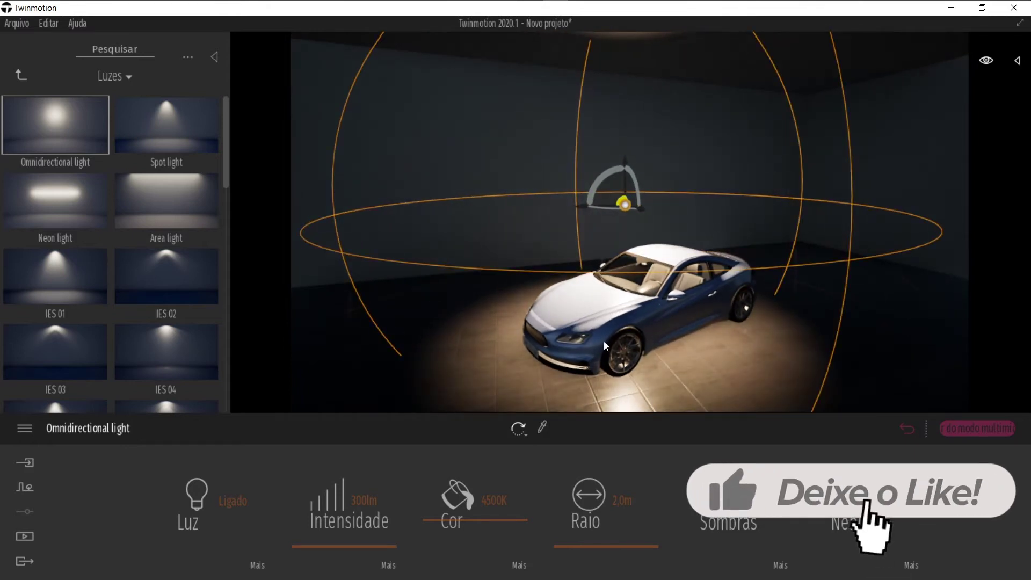
# Lower the omnidirectional light to the height of the car and raise it again well above the roof
pyautogui.press('s')
pyautogui.press('s')
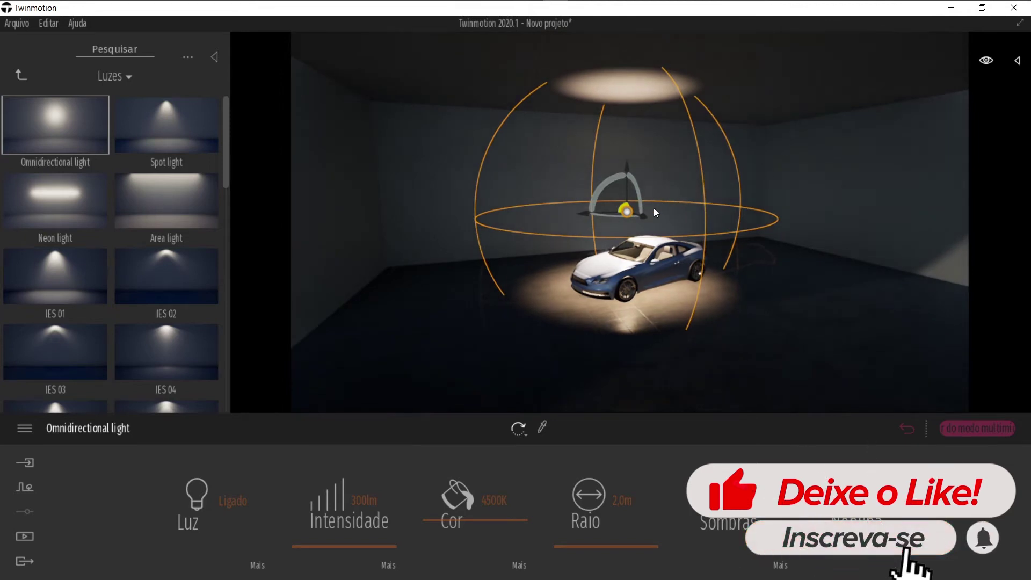
pyautogui.press('w')
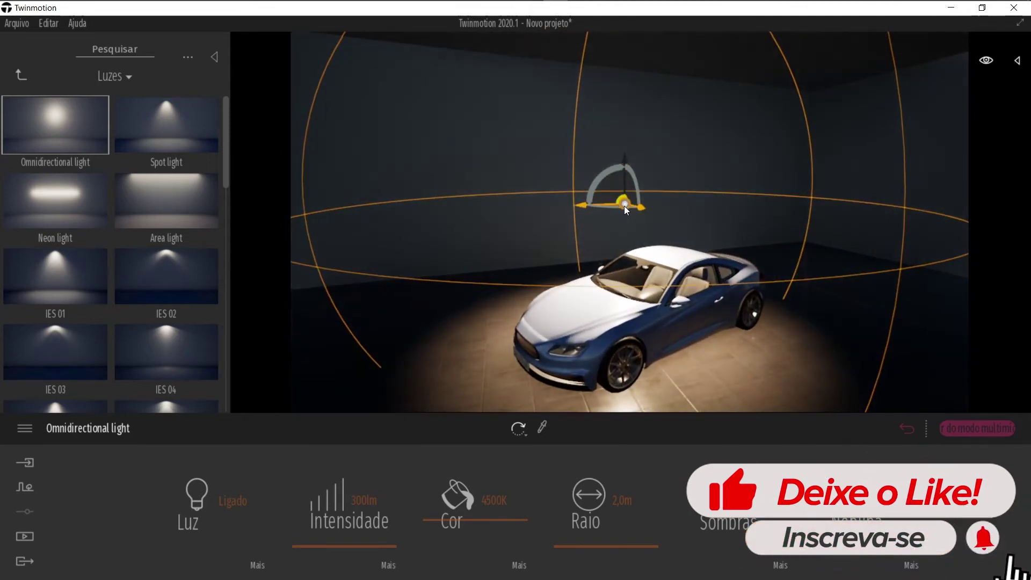
pyautogui.press('s')
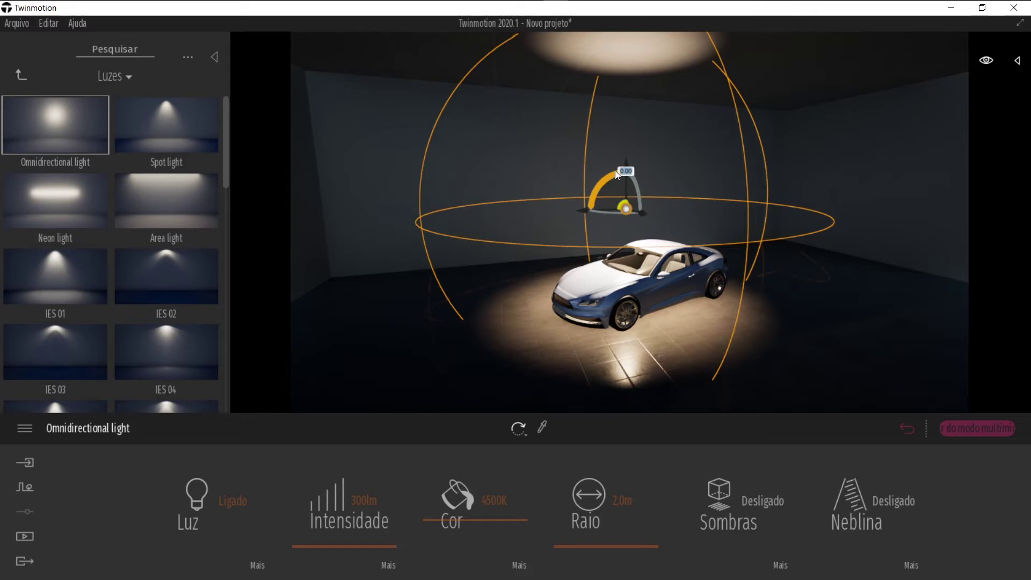
pyautogui.moveTo(625, 164); pyautogui.dragTo(546, 260)
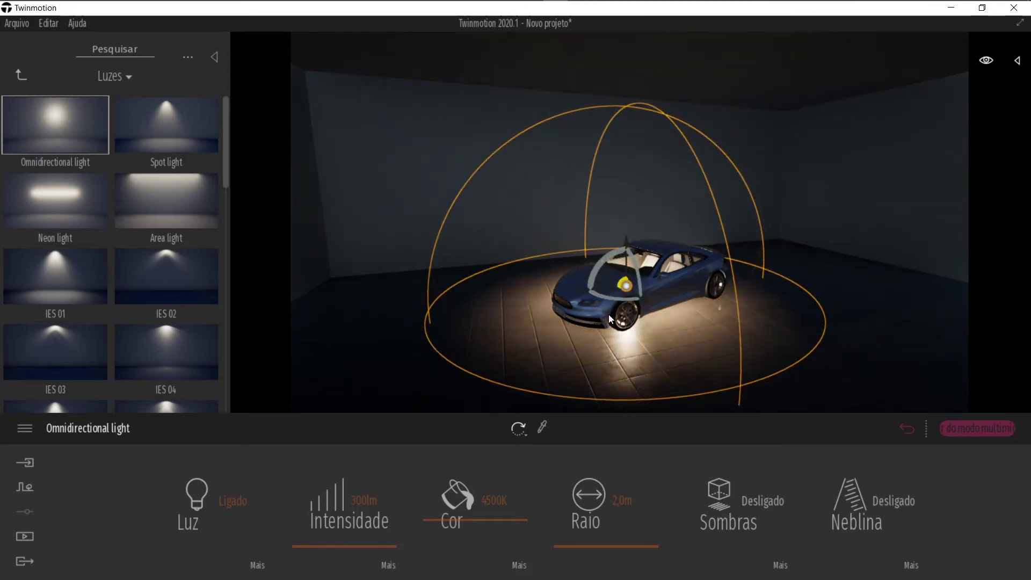
pyautogui.moveTo(624, 243); pyautogui.dragTo(635, 147)
# Return to the saved Imagem1 view of the car and deselect the light
pyautogui.click(41, 531)
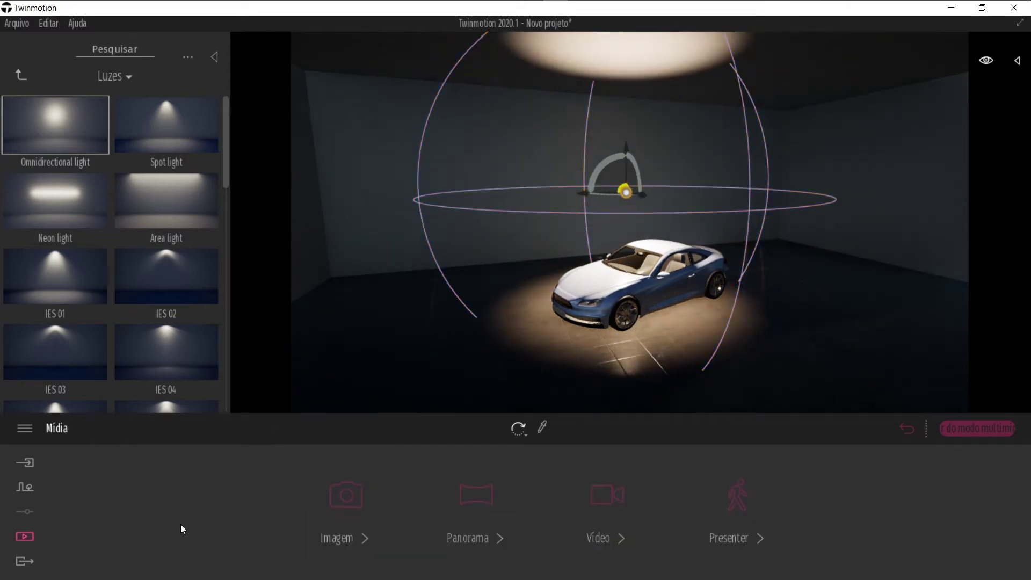
pyautogui.click(325, 505)
pyautogui.click(220, 480)
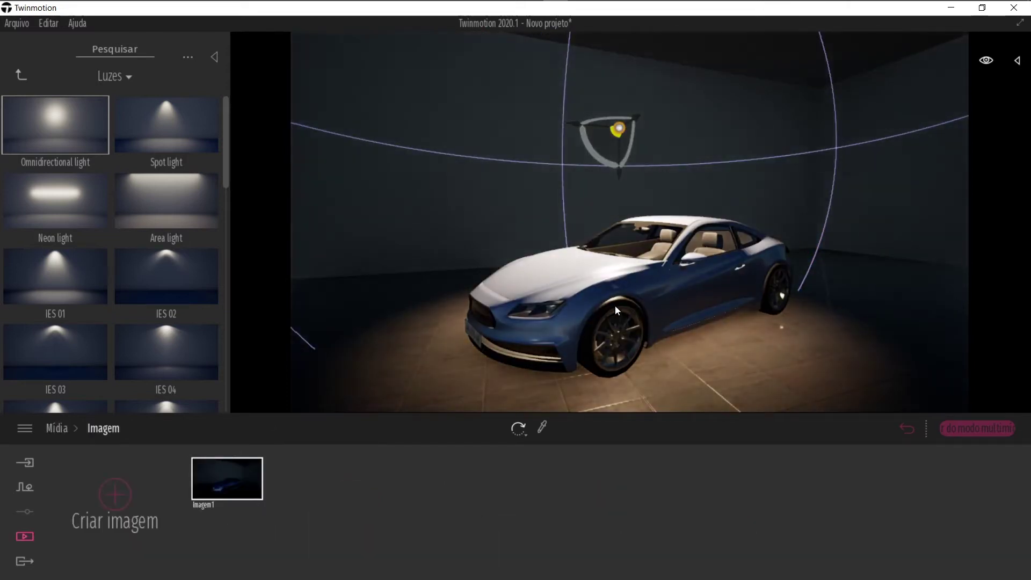
pyautogui.click(841, 320)
pyautogui.press('Escape')
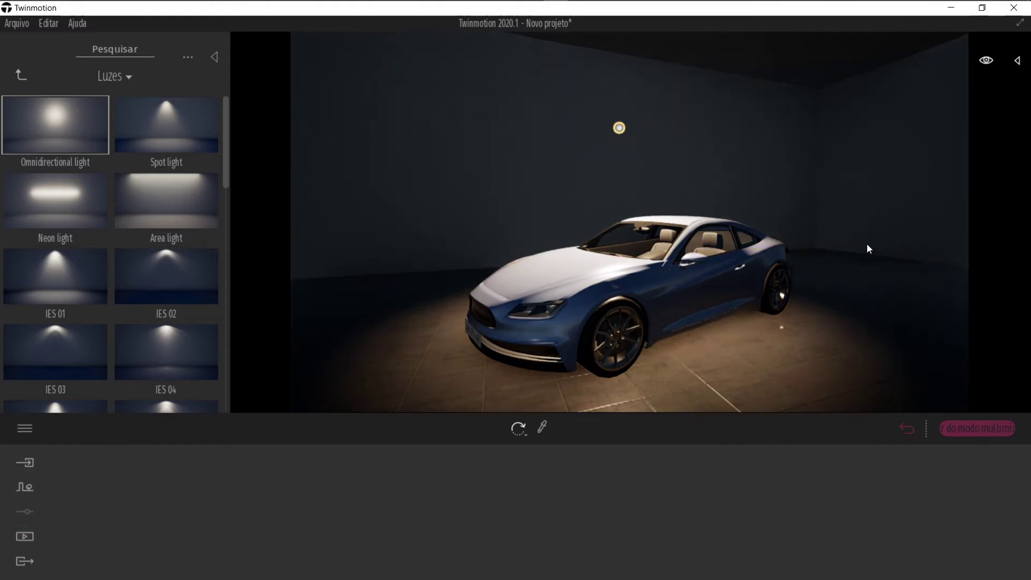
# Select the omnidirectional light above the car and toggle it off and back on
pyautogui.click(618, 129)
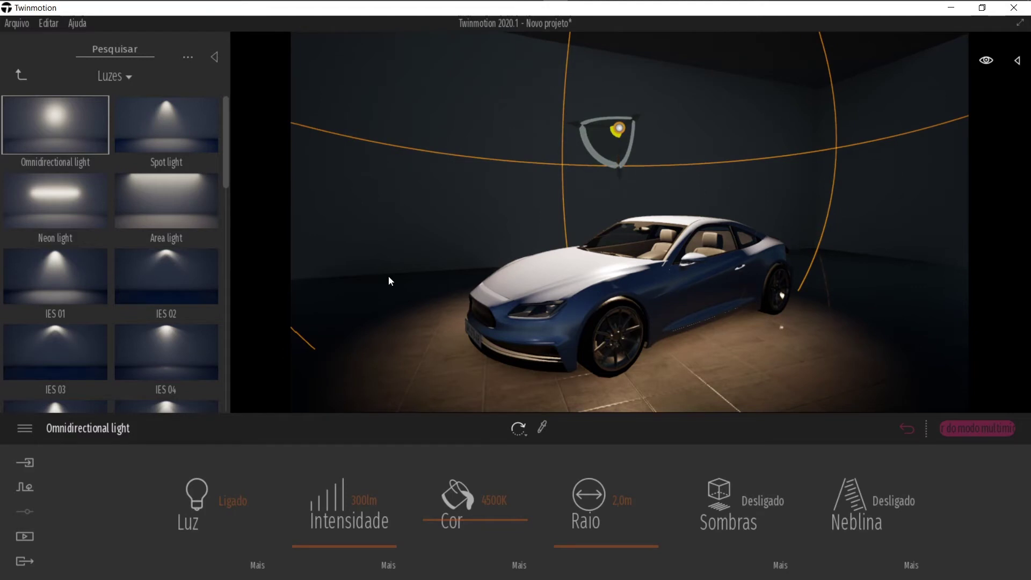
pyautogui.click(231, 505)
pyautogui.click(230, 505)
# Open the file browser for loading an IES profile into the omnidirectional light
pyautogui.click(254, 569)
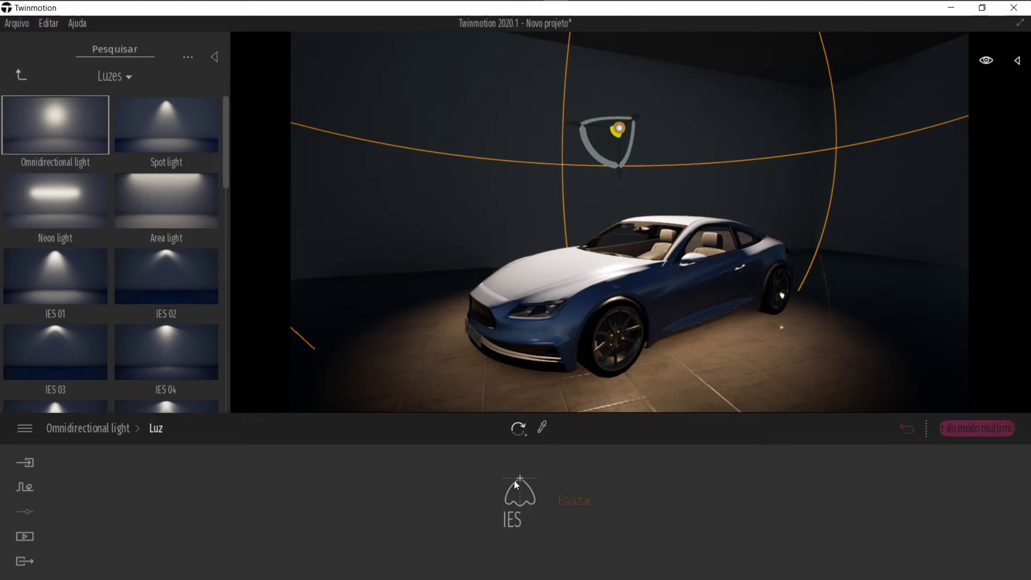
pyautogui.rightClick(576, 493)
pyautogui.click(537, 417)
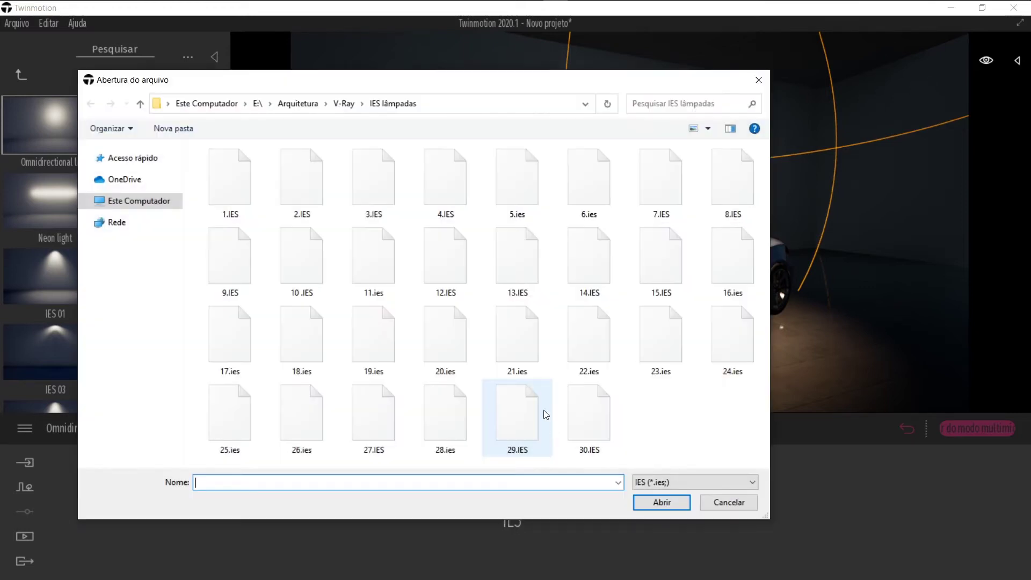
# Browse the profiles in the IES lâmpadas folder, close the file browser without loading one, and return to the light's main settings
pyautogui.click(237, 191)
pyautogui.click(311, 191)
pyautogui.click(375, 191)
pyautogui.click(446, 190)
pyautogui.click(517, 190)
pyautogui.click(589, 191)
pyautogui.click(678, 191)
pyautogui.click(752, 287)
pyautogui.click(589, 263)
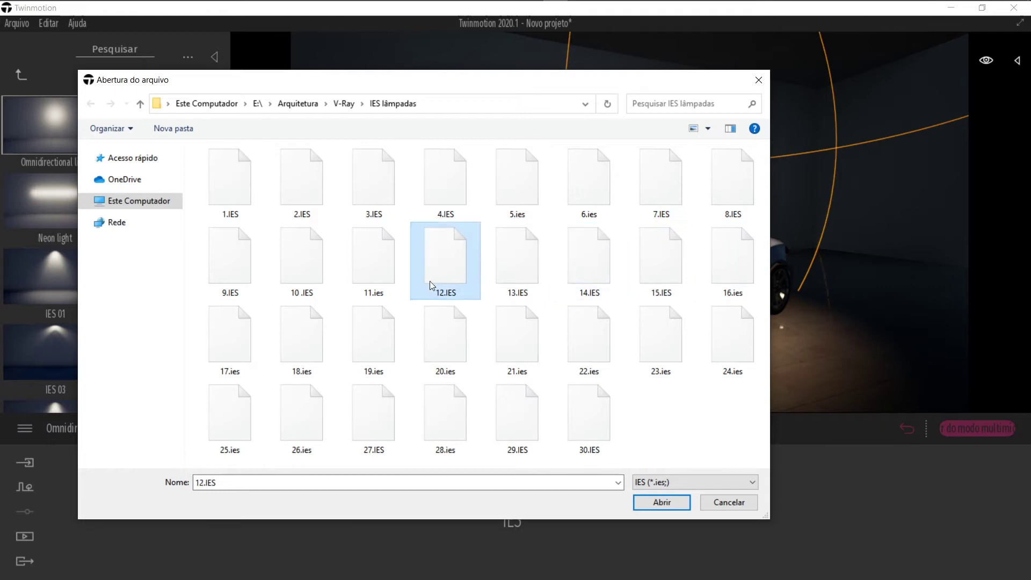
pyautogui.click(431, 268)
pyautogui.click(298, 362)
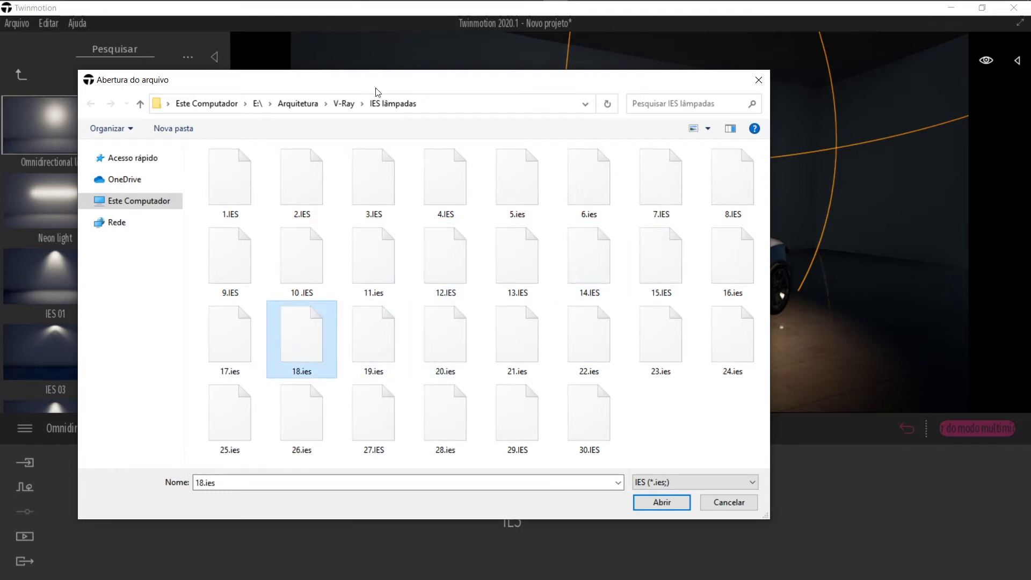
pyautogui.moveTo(376, 90); pyautogui.dragTo(478, 90)
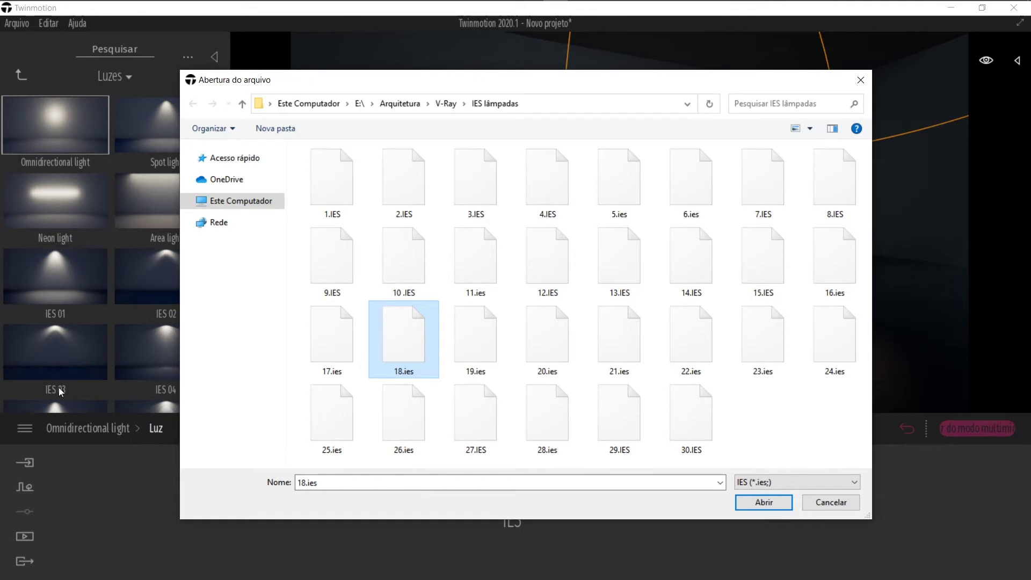
pyautogui.click(861, 79)
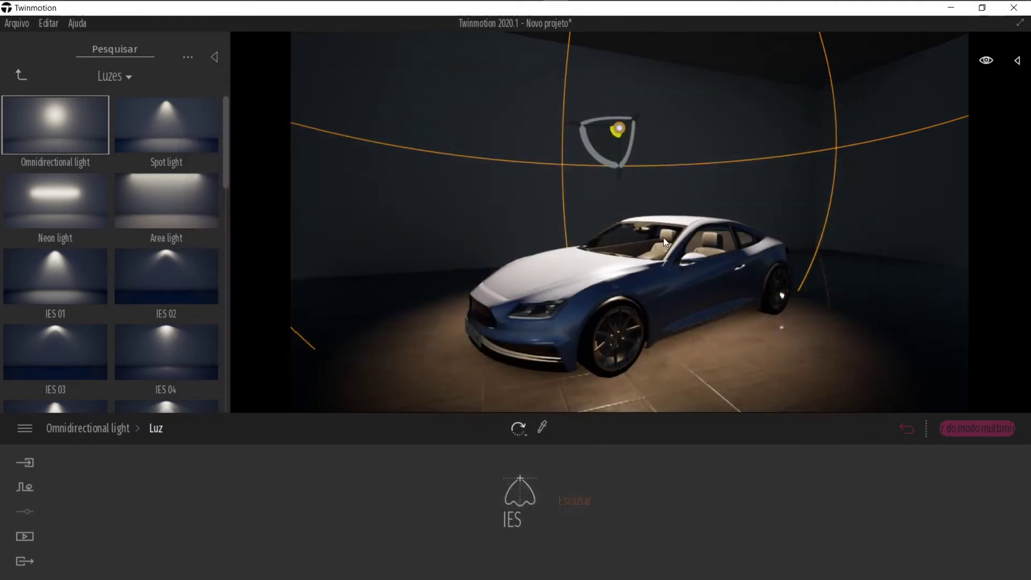
pyautogui.click(109, 430)
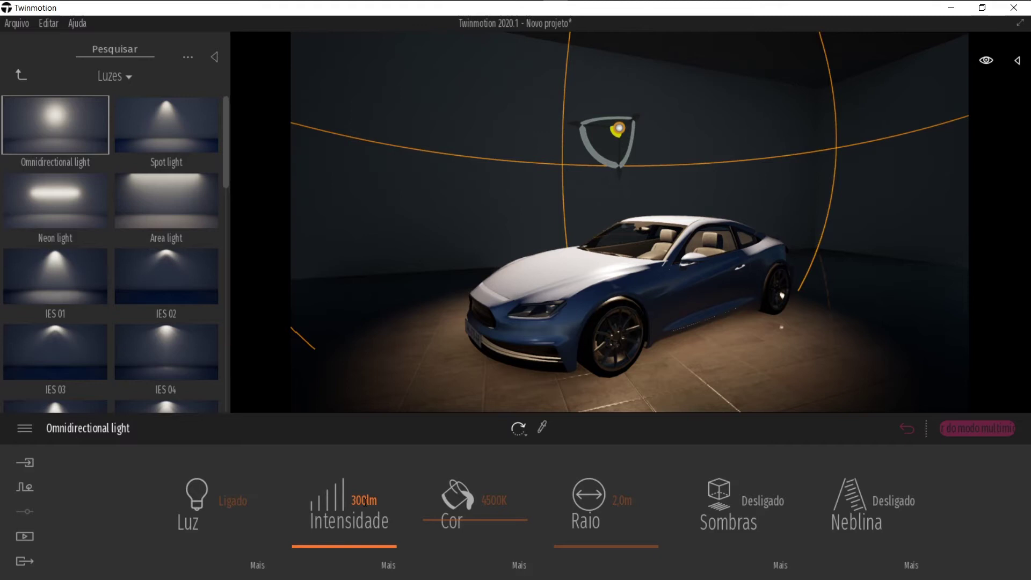
# Set the omnidirectional light's intensity to 300 lm and lower the light closer to the car's roof
pyautogui.moveTo(302, 547)
pyautogui.mouseDown()
pyautogui.moveTo(306, 526)
pyautogui.moveTo(312, 565)
pyautogui.moveTo(312, 534)
pyautogui.mouseUp()
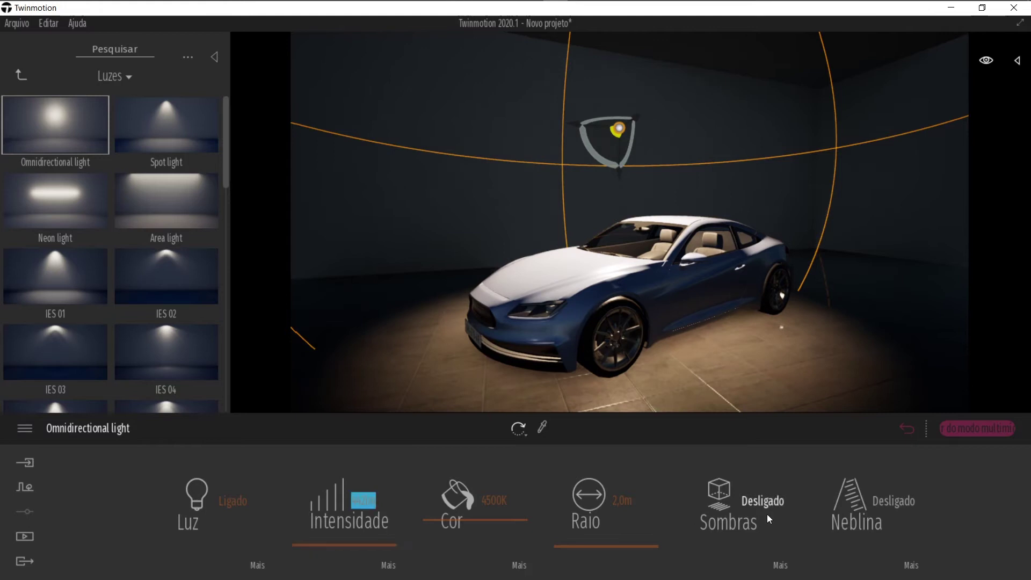
pyautogui.write('300')
pyautogui.press('Return')
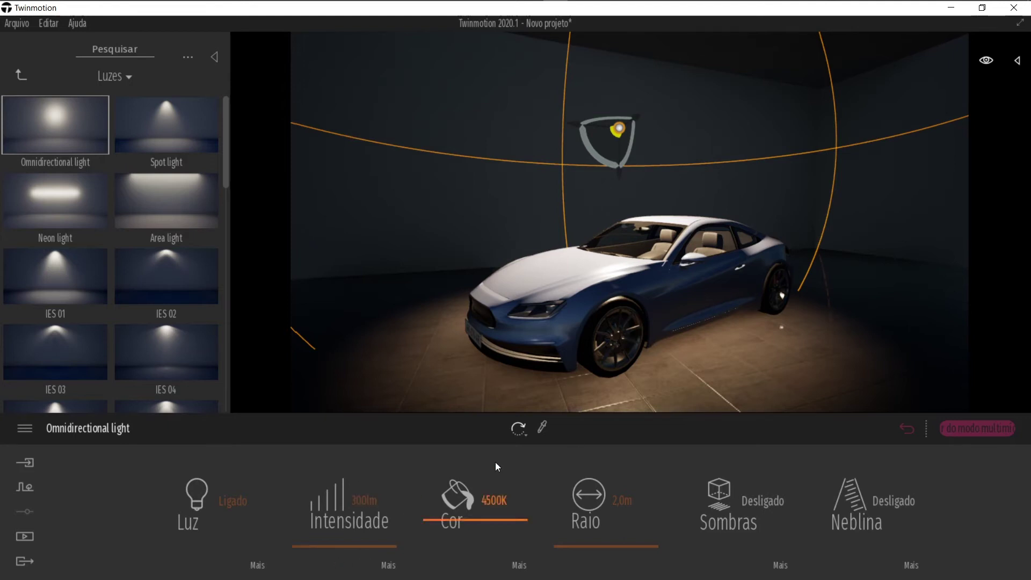
pyautogui.moveTo(617, 173); pyautogui.dragTo(617, 210)
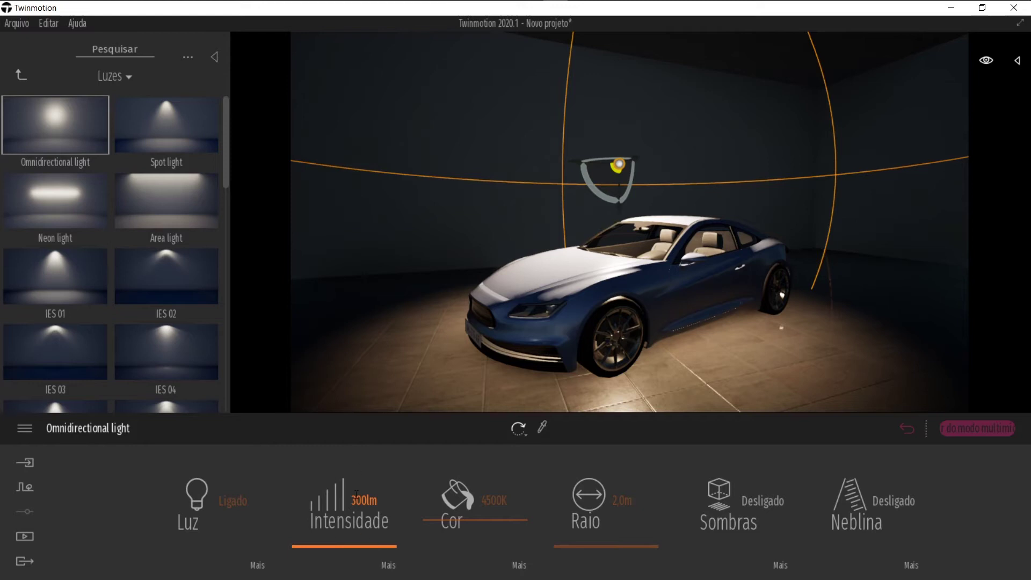
# Adjust the omnidirectional light's intensity and re-enter it as 300 lm
pyautogui.moveTo(316, 546); pyautogui.dragTo(319, 546)
pyautogui.click(366, 500)
pyautogui.write('300')
pyautogui.press('Return')
# Set the omnidirectional light's Reflexão to 0,44 and turn on Entardecer/amanhecer in its additional intensity settings
pyautogui.click(388, 565)
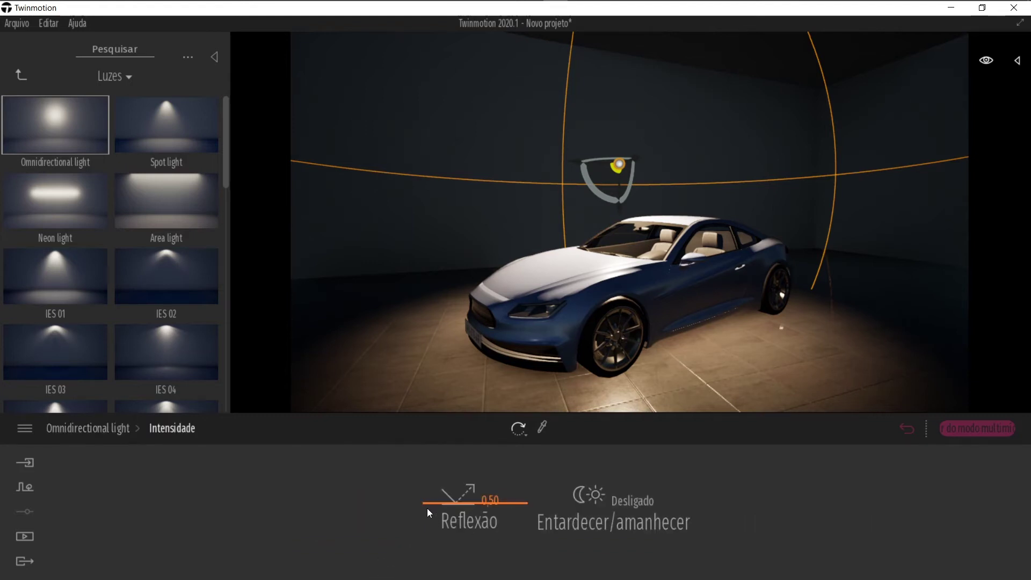
pyautogui.moveTo(429, 506)
pyautogui.mouseDown()
pyautogui.moveTo(431, 463)
pyautogui.moveTo(432, 555)
pyautogui.moveTo(435, 482)
pyautogui.moveTo(423, 533)
pyautogui.moveTo(421, 492)
pyautogui.moveTo(415, 508)
pyautogui.mouseUp()
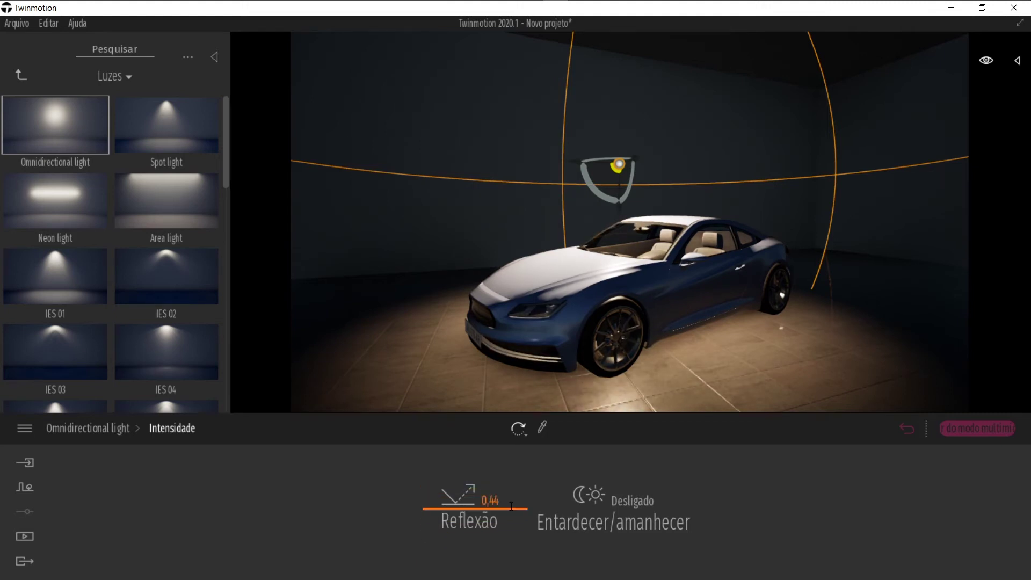
pyautogui.click(633, 502)
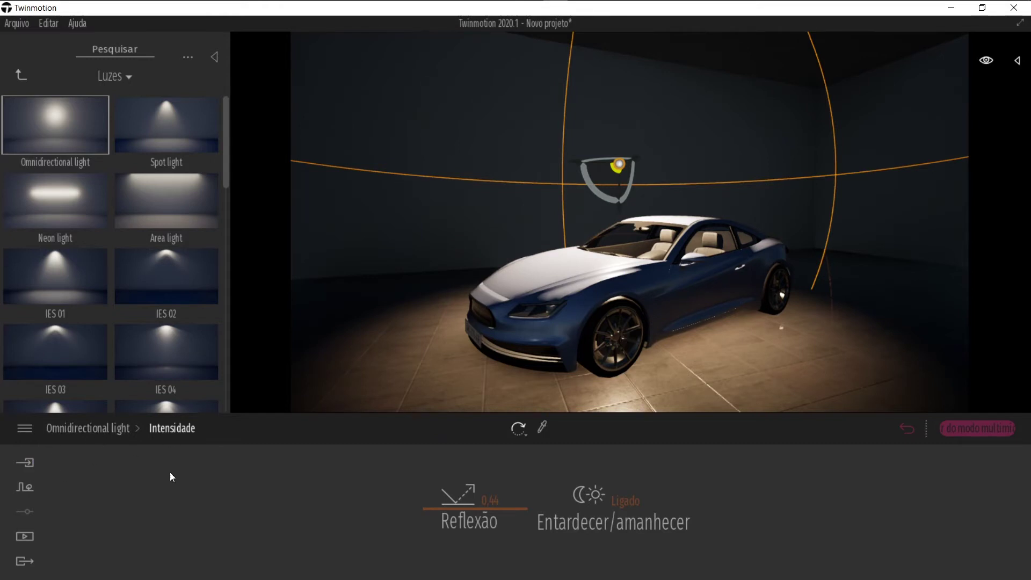
# Set Imagem1's time of day to 13:38 in its location settings
pyautogui.click(906, 430)
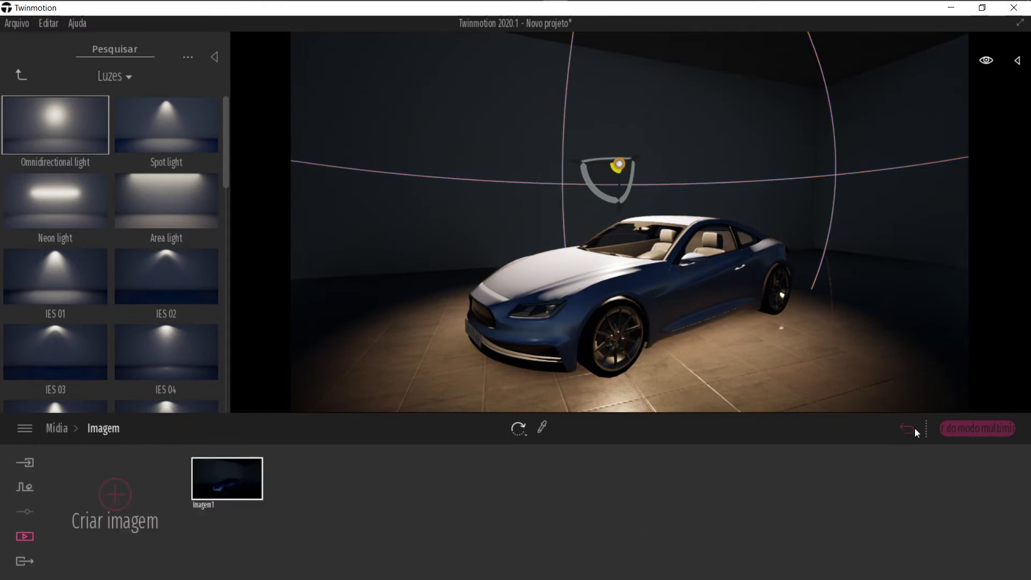
pyautogui.click(241, 494)
pyautogui.moveTo(540, 545); pyautogui.dragTo(539, 506)
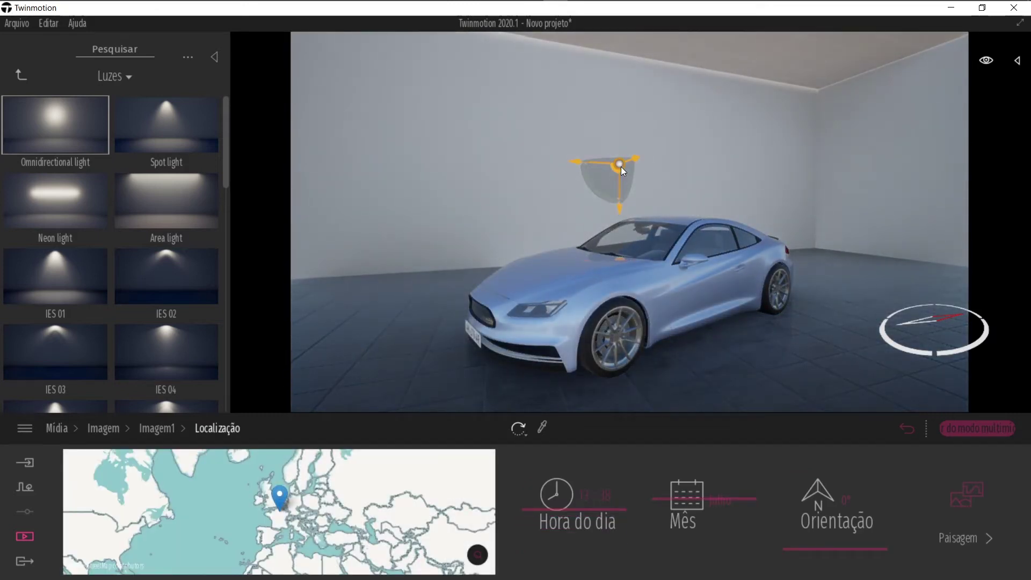
# Select the omnidirectional light in the scene graph and check the Entardecer/amanhecer option in its additional intensity settings
pyautogui.click(1008, 60)
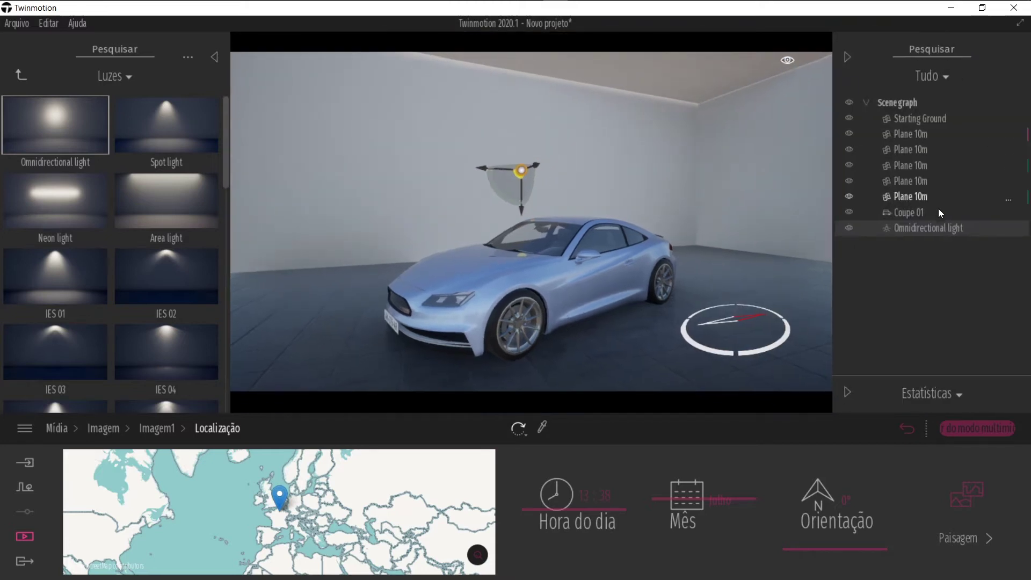
pyautogui.click(931, 228)
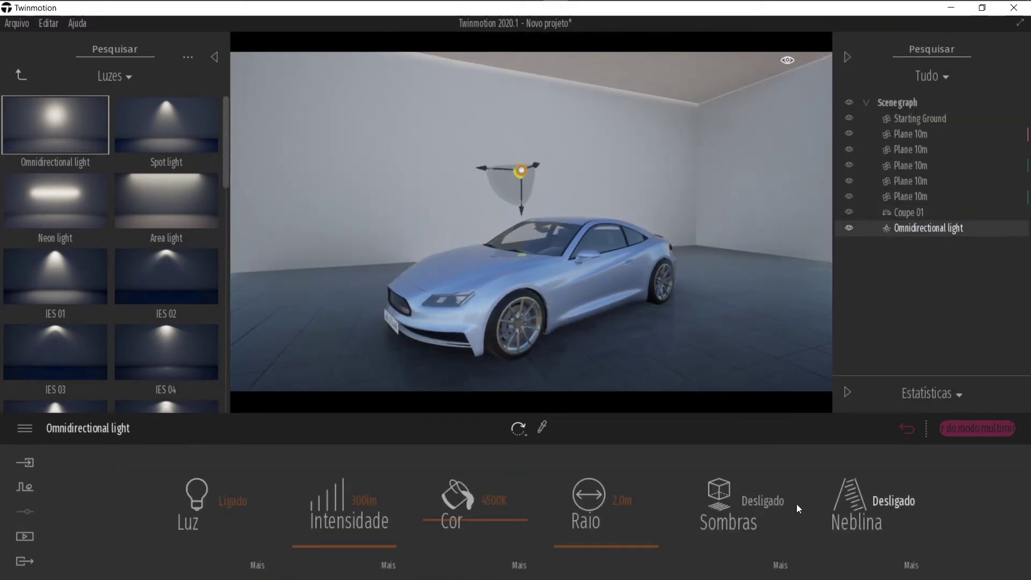
pyautogui.click(388, 566)
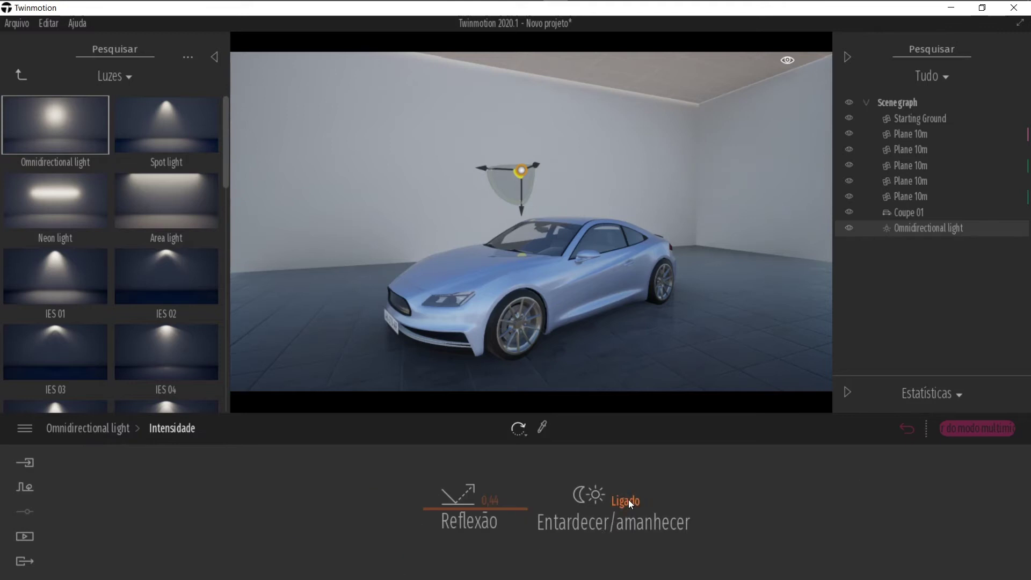
pyautogui.click(596, 503)
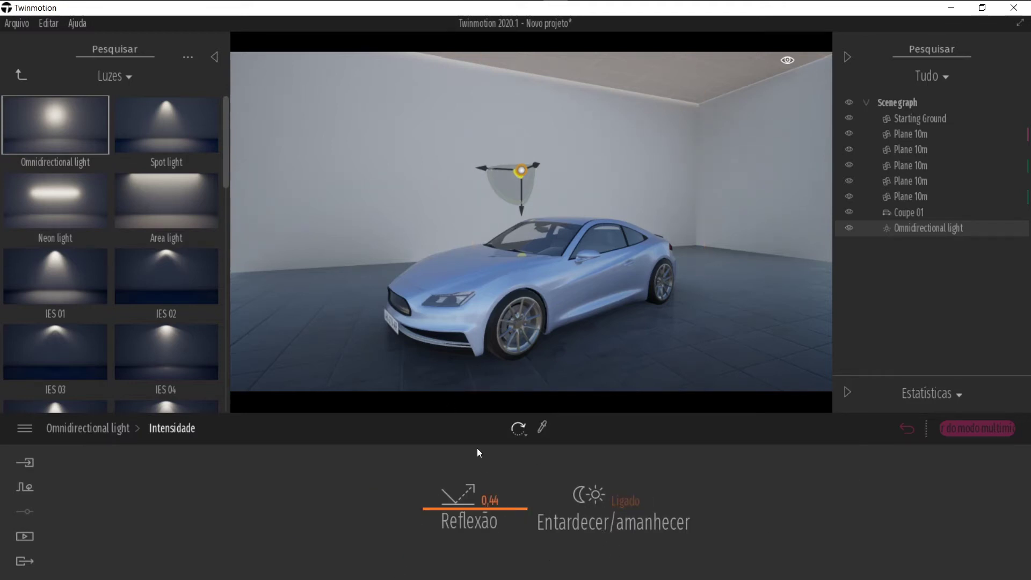
# Set Imagem1's time of day to 23:58 in its location settings and return to the image list
pyautogui.click(44, 541)
pyautogui.click(353, 495)
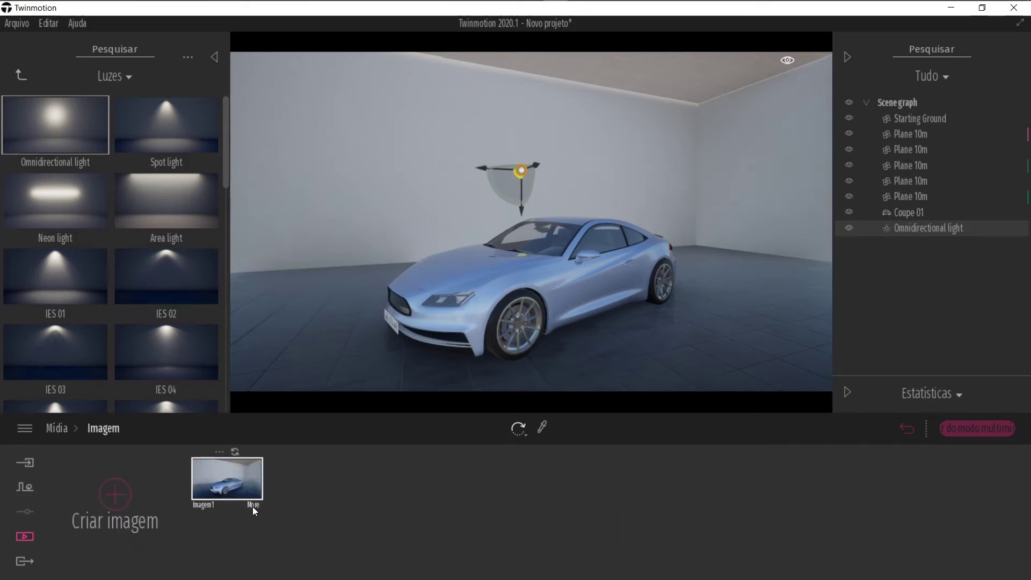
pyautogui.click(251, 505)
pyautogui.click(314, 505)
pyautogui.moveTo(533, 514); pyautogui.dragTo(539, 551)
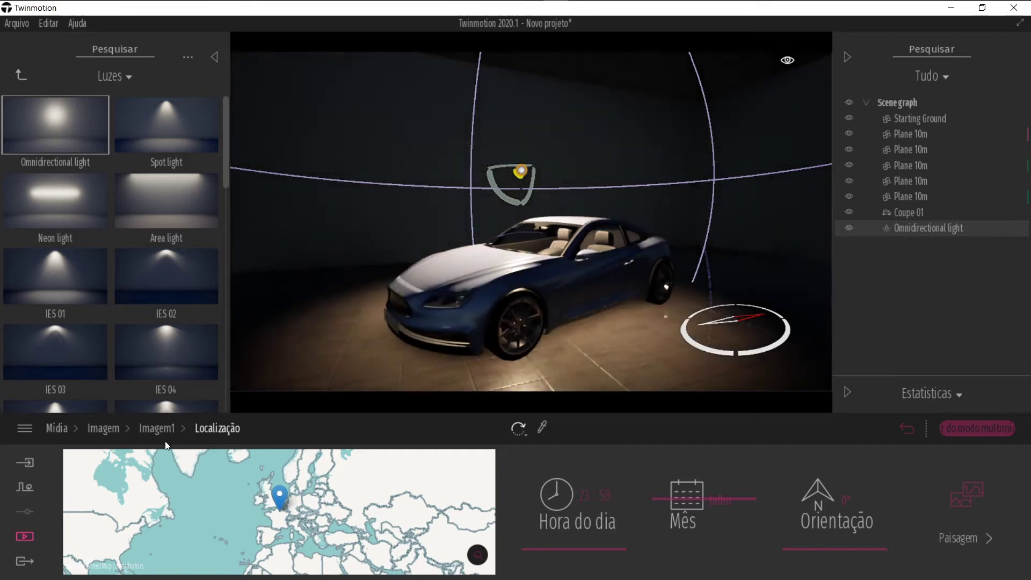
pyautogui.click(102, 431)
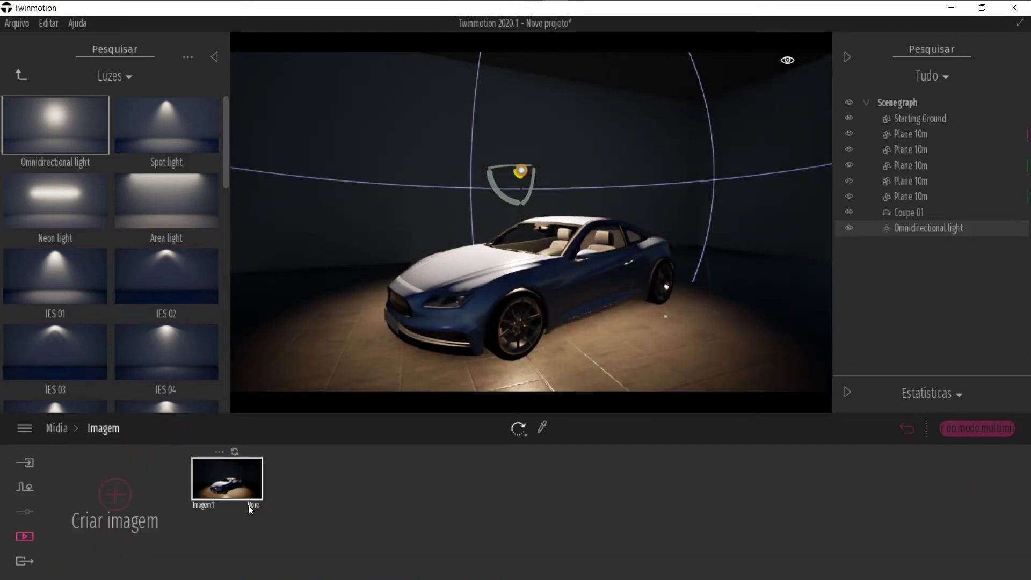
# Select the omnidirectional light in the scene graph and try colour temperatures of 1000K, 12000K and 5258K
pyautogui.click(250, 505)
pyautogui.click(932, 217)
pyautogui.moveTo(932, 217); pyautogui.dragTo(923, 237)
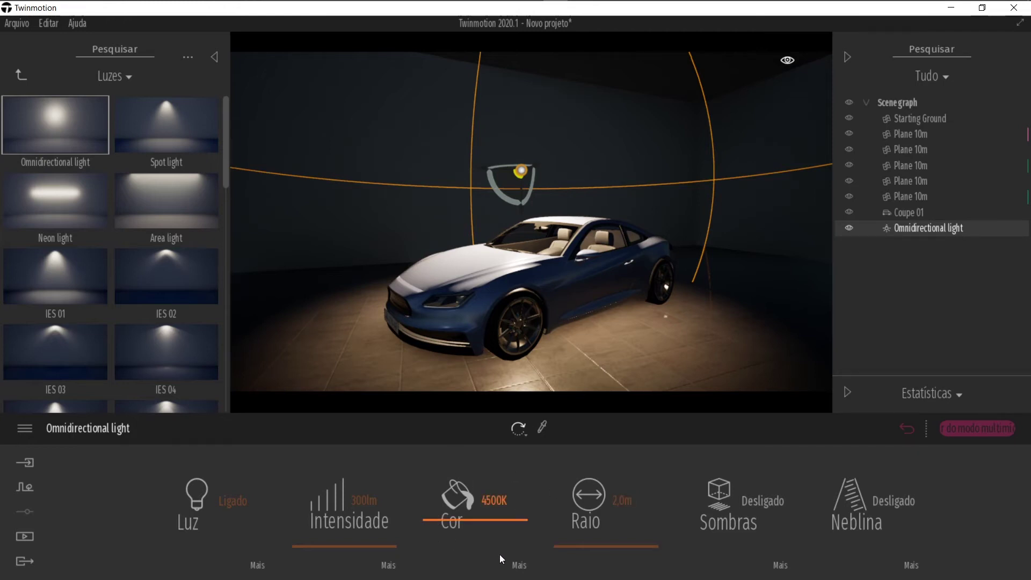
pyautogui.moveTo(432, 521); pyautogui.dragTo(435, 555)
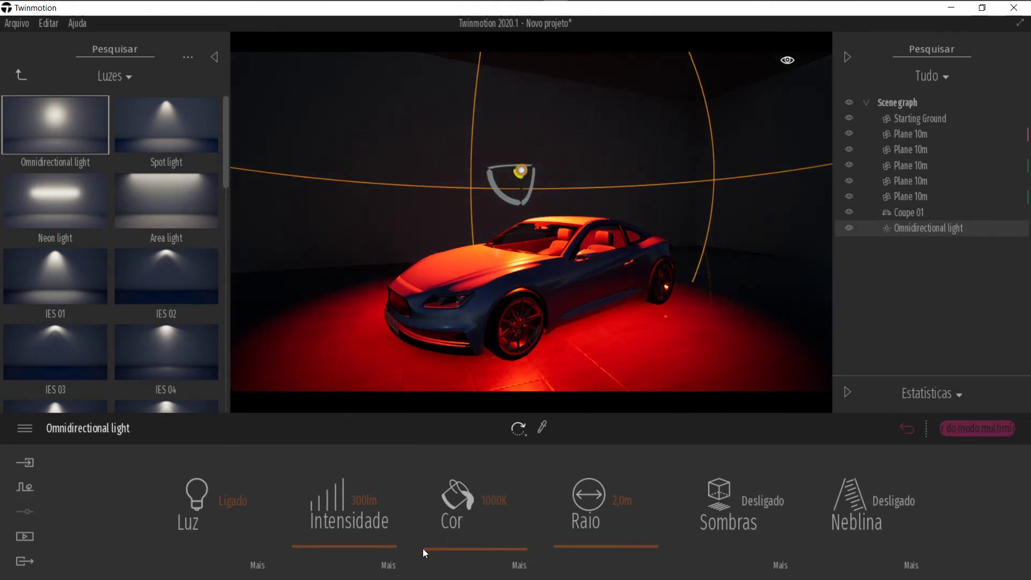
pyautogui.moveTo(428, 551); pyautogui.dragTo(444, 440)
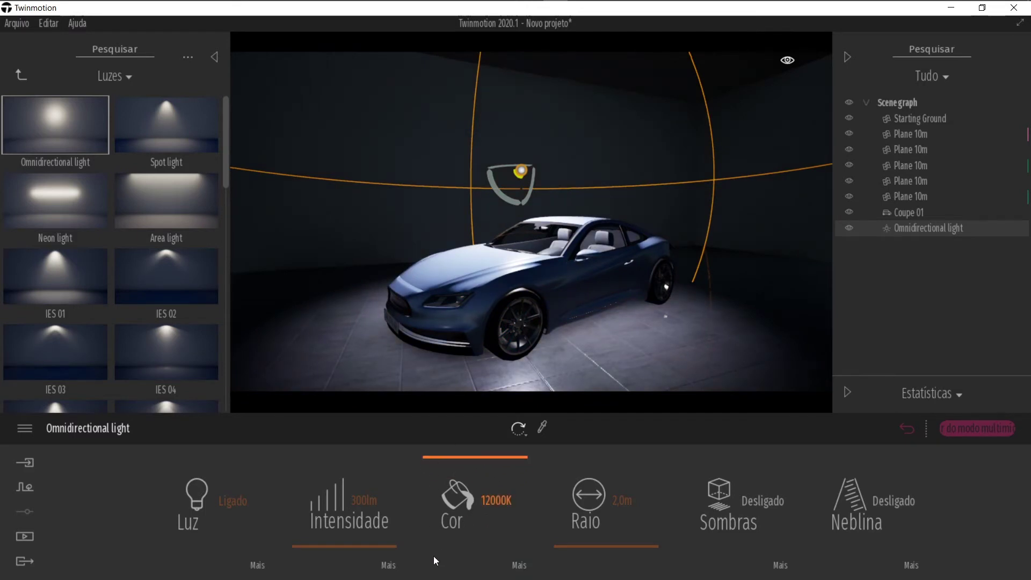
pyautogui.moveTo(430, 458); pyautogui.dragTo(446, 515)
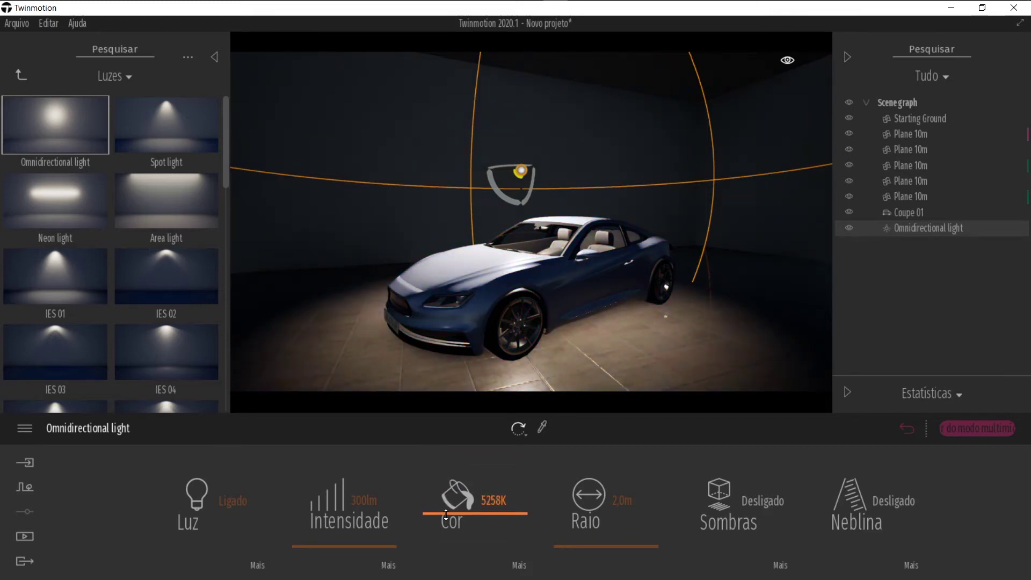
# Try light green 7FFF94 as the omnidirectional light's colour and return to the light's main settings
pyautogui.click(518, 564)
pyautogui.click(522, 492)
pyautogui.moveTo(502, 148); pyautogui.dragTo(771, 216)
pyautogui.moveTo(660, 389)
pyautogui.mouseDown()
pyautogui.moveTo(642, 404)
pyautogui.moveTo(664, 370)
pyautogui.moveTo(586, 352)
pyautogui.moveTo(599, 344)
pyautogui.moveTo(682, 360)
pyautogui.moveTo(638, 377)
pyautogui.mouseUp()
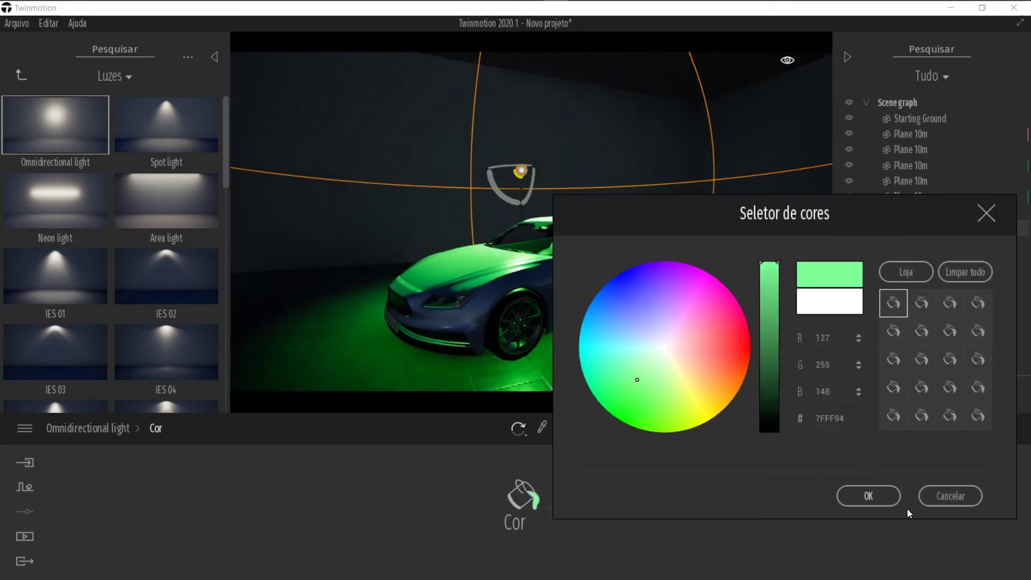
pyautogui.click(937, 497)
pyautogui.click(150, 434)
# Set the omnidirectional light's colour temperature to 4500K and its radius to 3.0 m
pyautogui.click(503, 501)
pyautogui.write('4000')
pyautogui.press('Return')
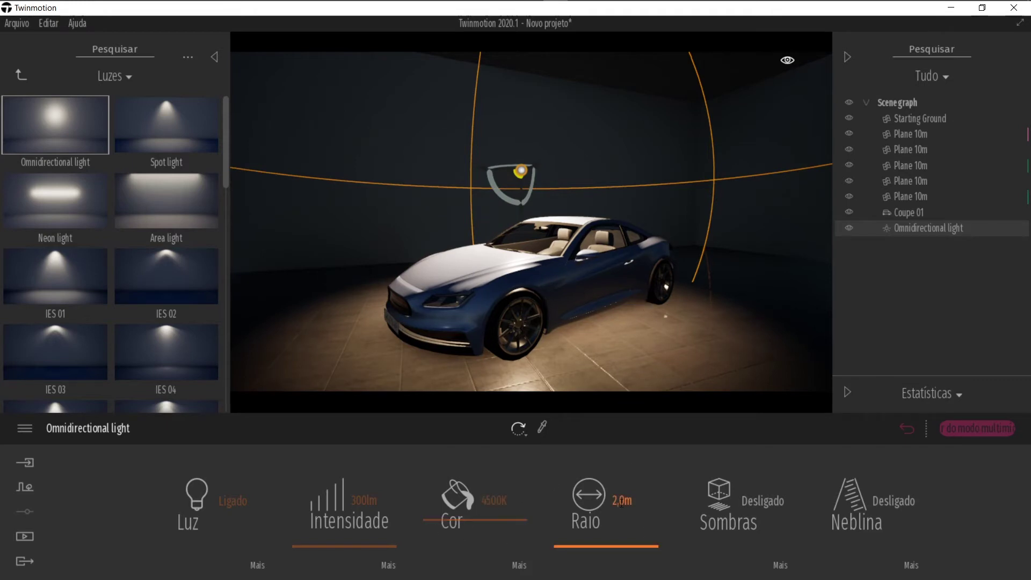
pyautogui.moveTo(565, 549); pyautogui.dragTo(570, 545)
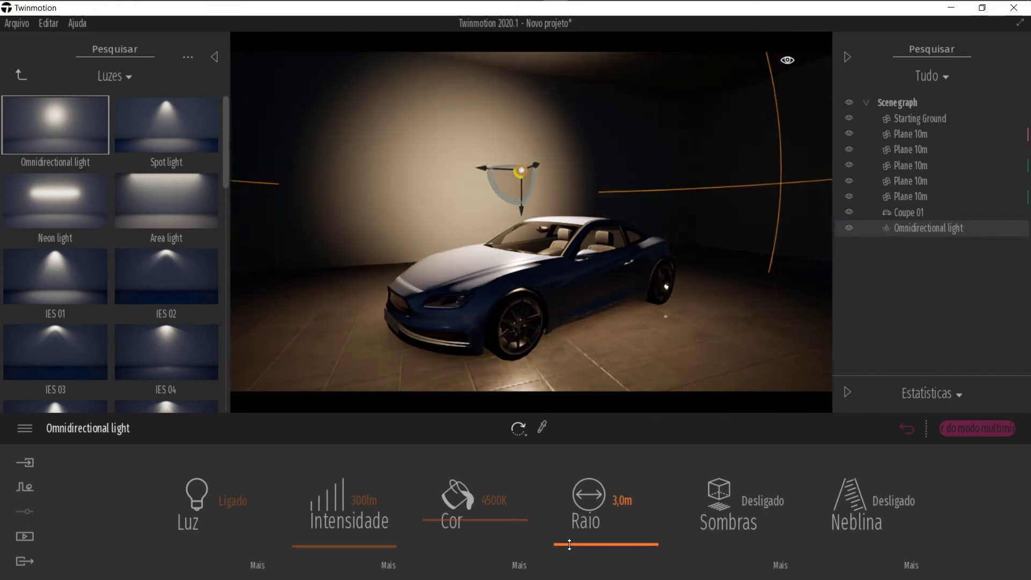
# Turn on shadows for the omnidirectional light and raise it above the car to near the ceiling
pyautogui.click(750, 501)
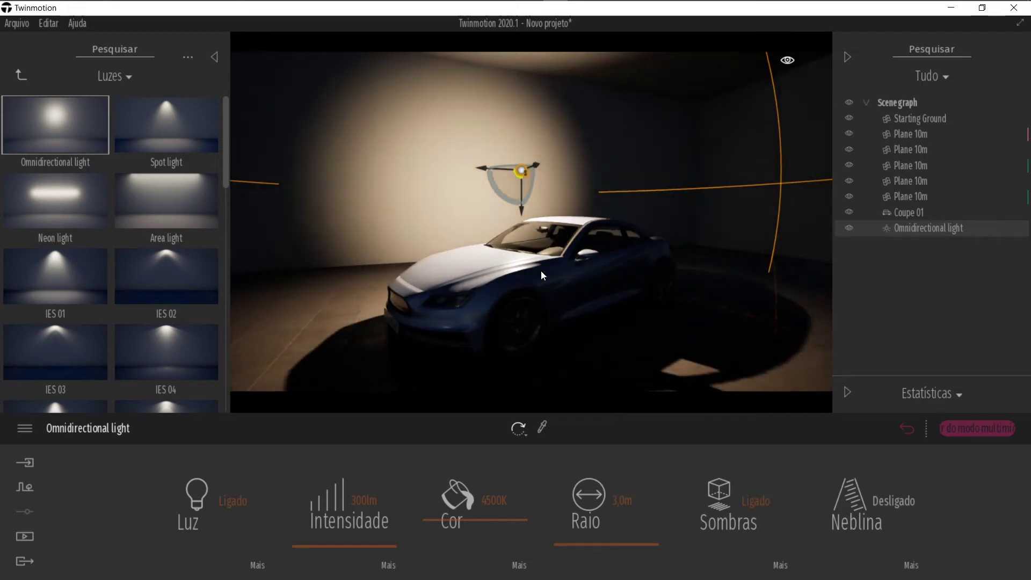
pyautogui.moveTo(522, 218); pyautogui.dragTo(522, 117)
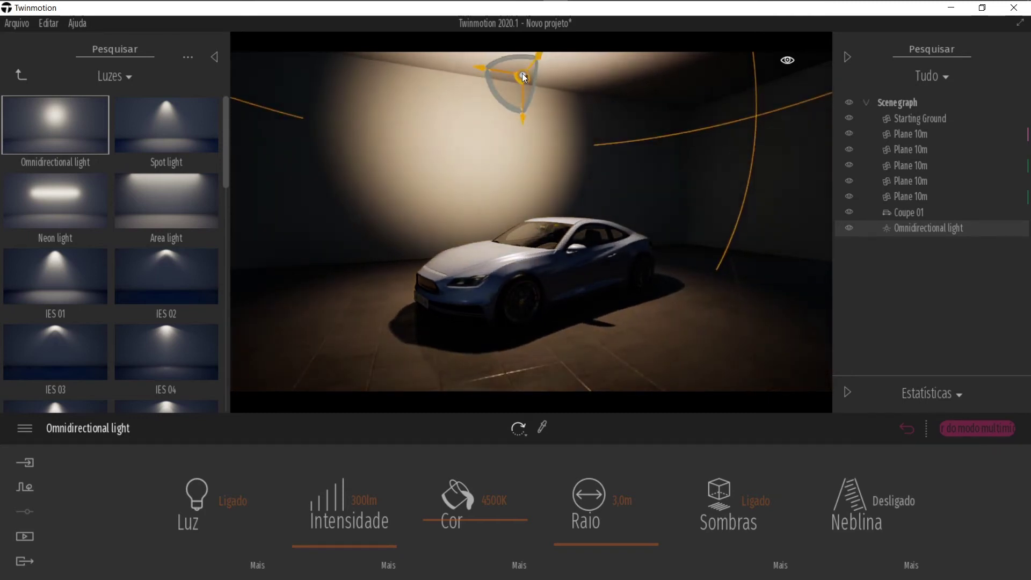
pyautogui.moveTo(519, 83); pyautogui.dragTo(540, 145)
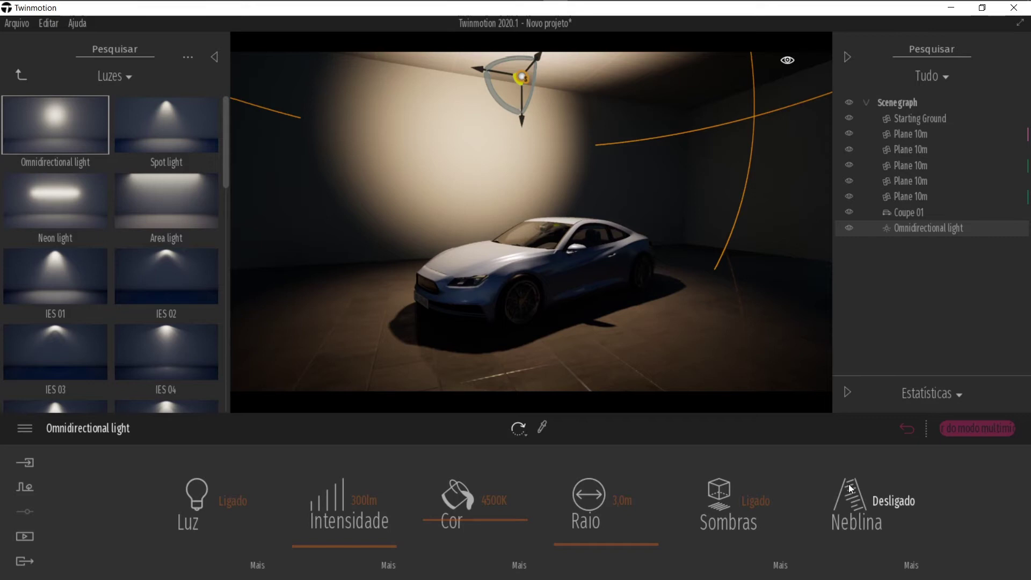
# Toggle the light's volumetric shadows in its shadow settings and turn on its fog (Neblina)
pyautogui.click(781, 566)
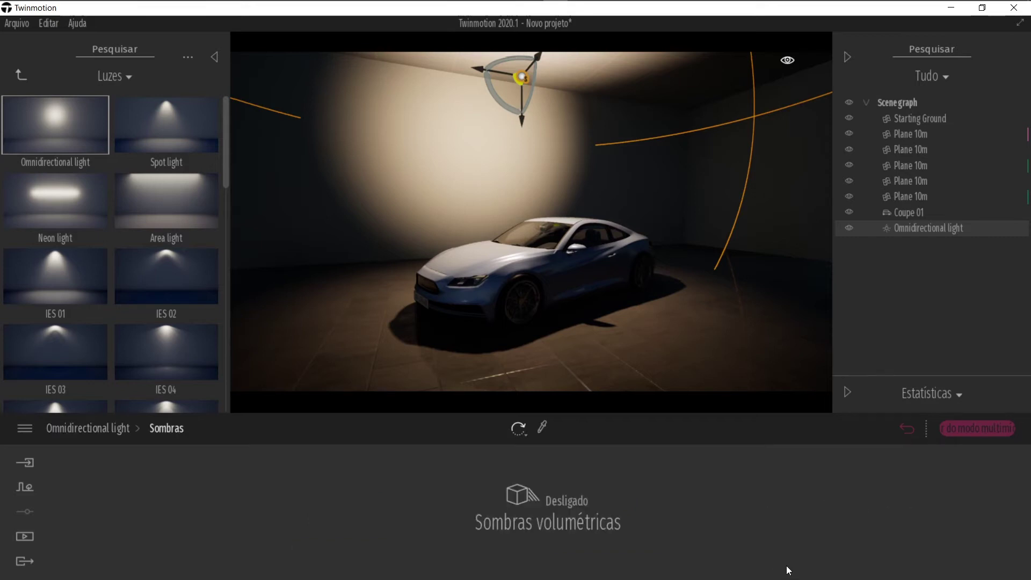
pyautogui.click(553, 510)
pyautogui.click(105, 430)
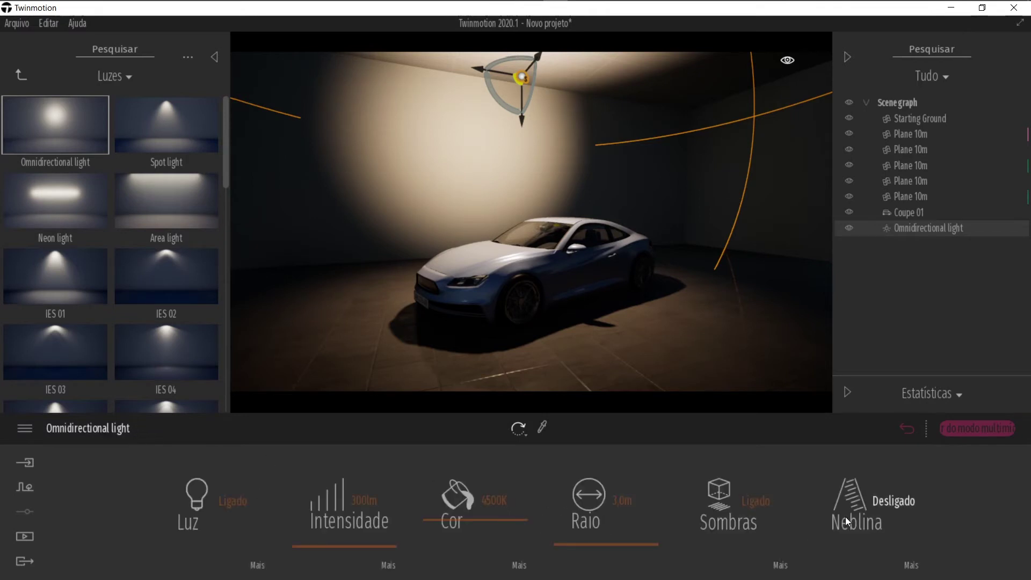
pyautogui.click(881, 501)
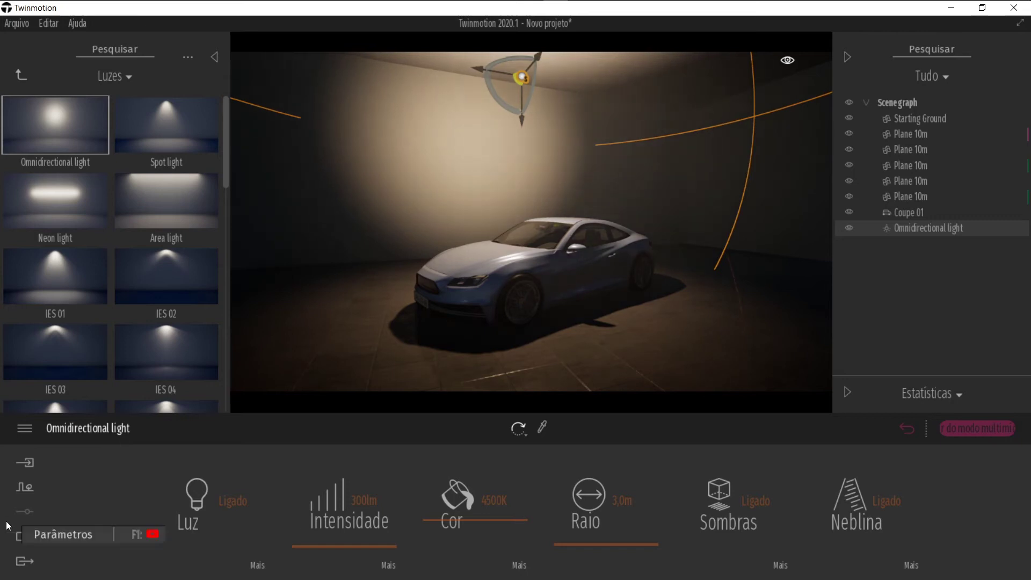
# Raise Imagem1's Smog to 97% and lower its wind speed to about 1.2 in the weather effects
pyautogui.click(25, 536)
pyautogui.click(349, 495)
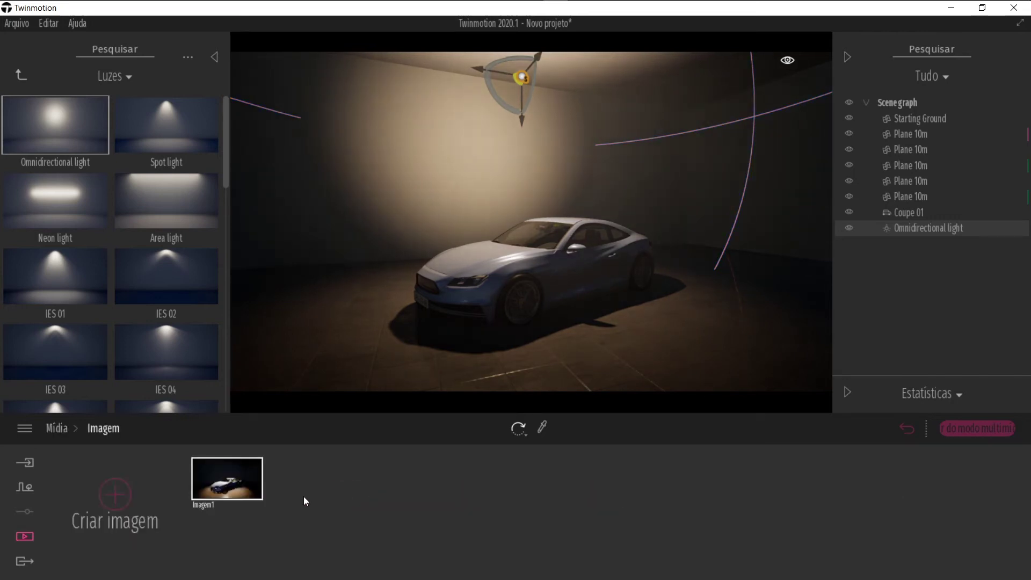
pyautogui.click(250, 509)
pyautogui.click(417, 510)
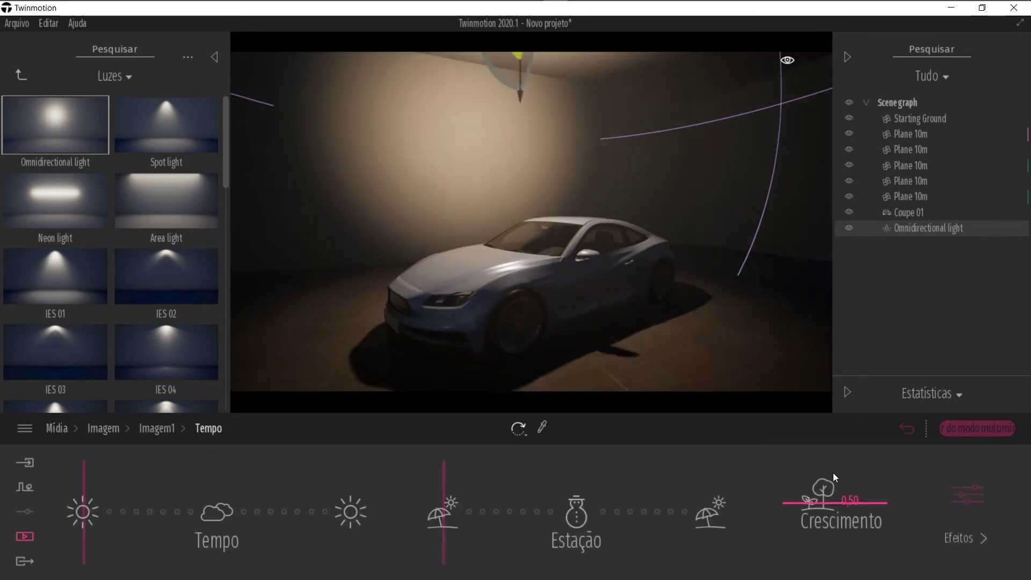
pyautogui.click(964, 491)
pyautogui.moveTo(510, 496); pyautogui.dragTo(511, 452)
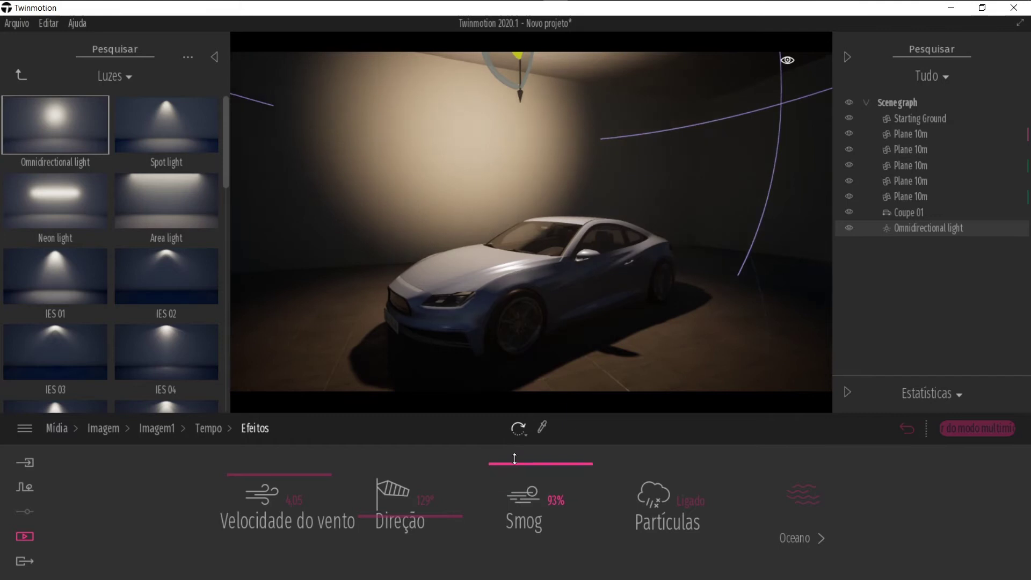
pyautogui.moveTo(288, 475); pyautogui.dragTo(284, 528)
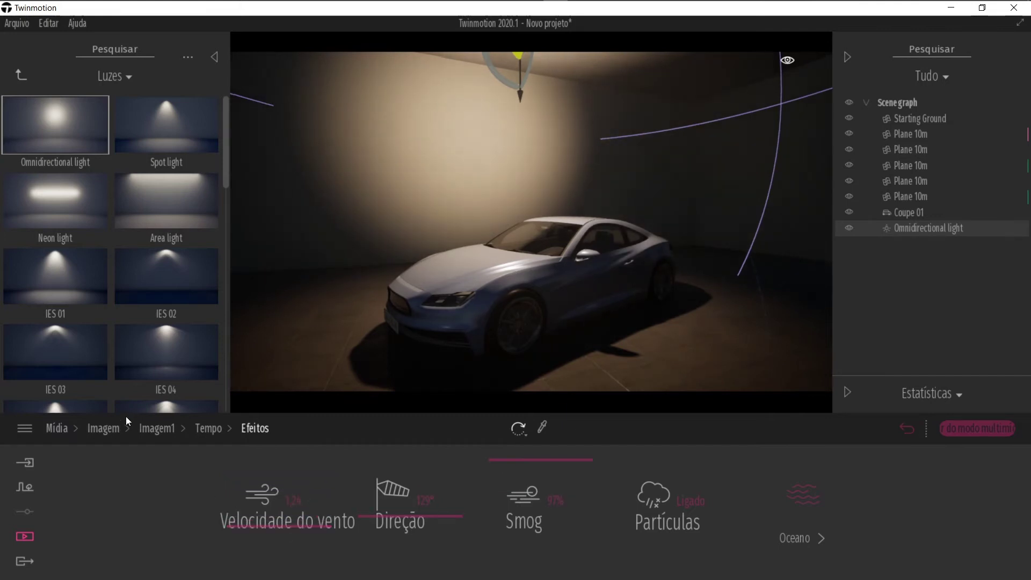
# Set the omnidirectional light's fog to 73.7% Intensidade, 66% Velocidade and 0% Revestimento
pyautogui.click(923, 229)
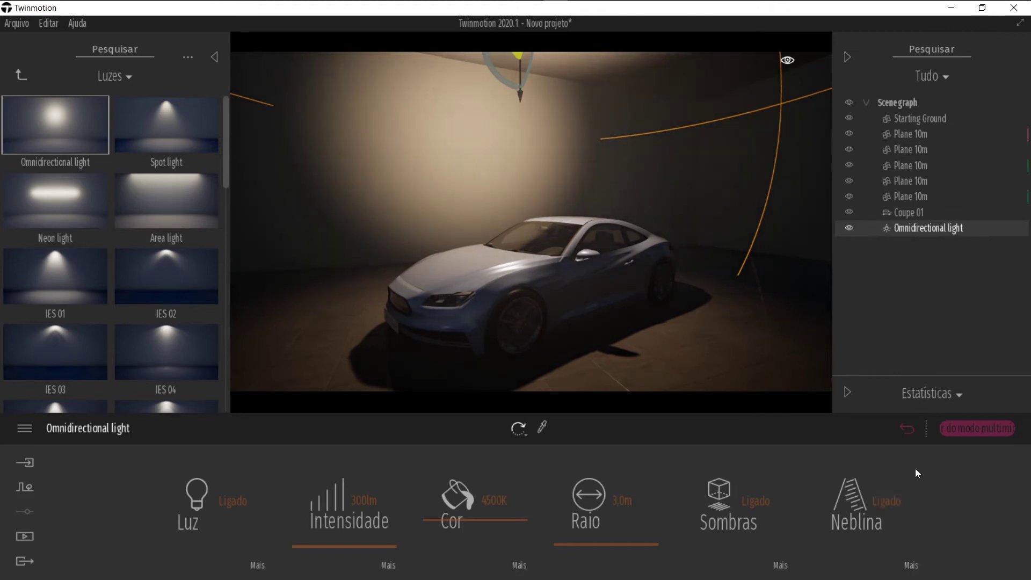
pyautogui.click(913, 567)
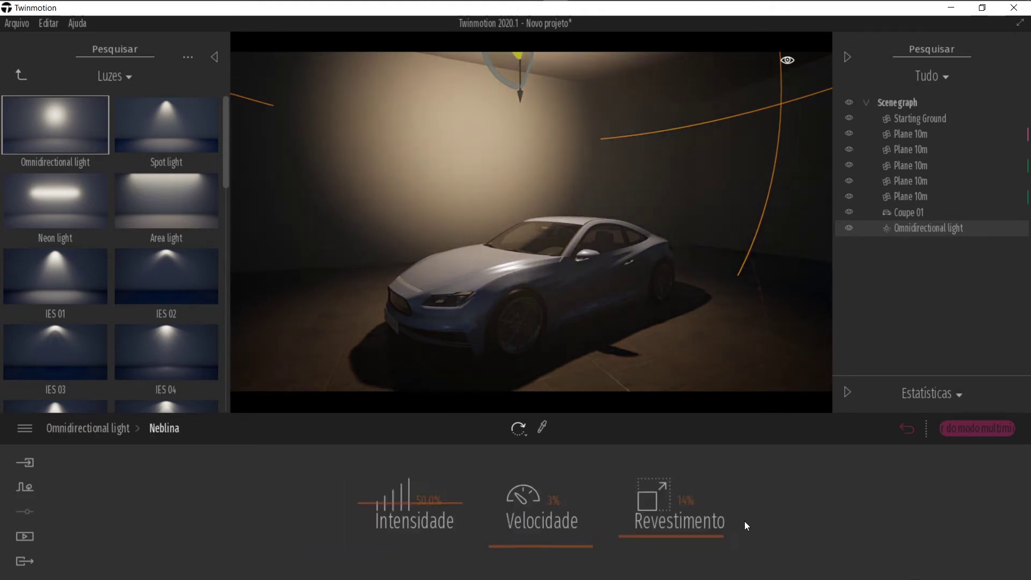
pyautogui.moveTo(370, 502); pyautogui.dragTo(369, 524)
pyautogui.moveTo(493, 544); pyautogui.dragTo(504, 487)
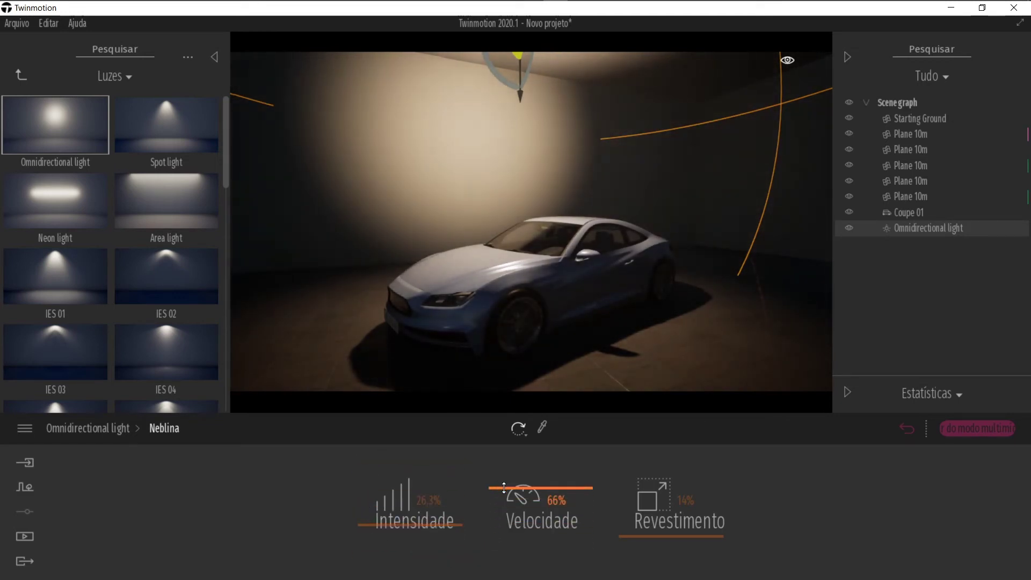
pyautogui.moveTo(382, 533); pyautogui.dragTo(383, 477)
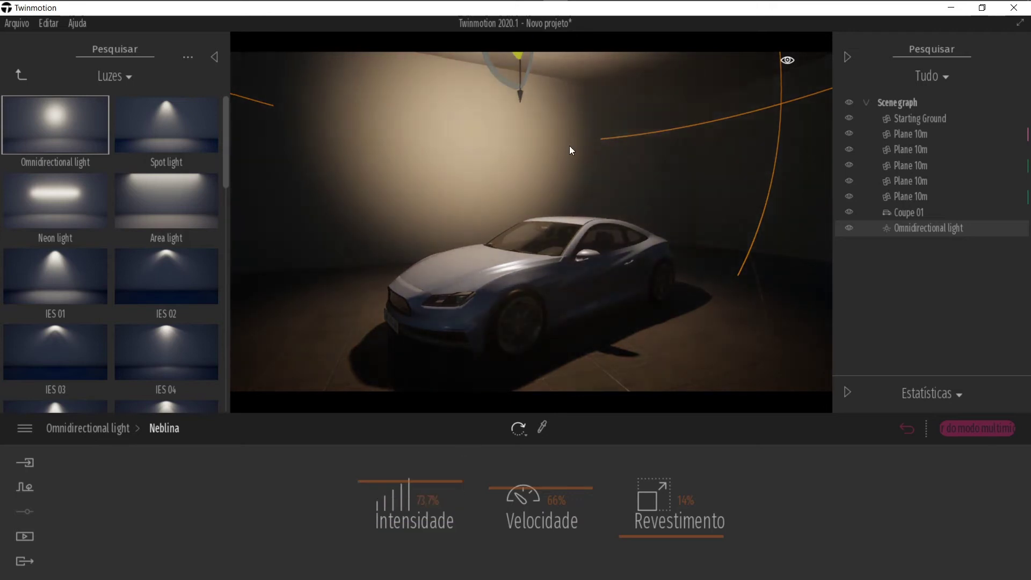
pyautogui.moveTo(635, 527); pyautogui.dragTo(628, 478)
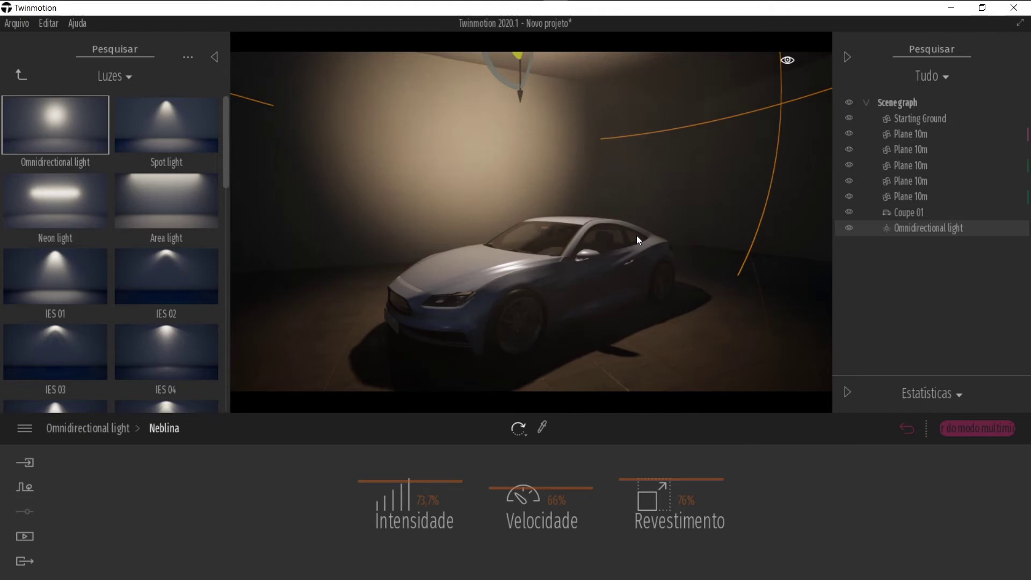
pyautogui.moveTo(650, 467); pyautogui.dragTo(626, 543)
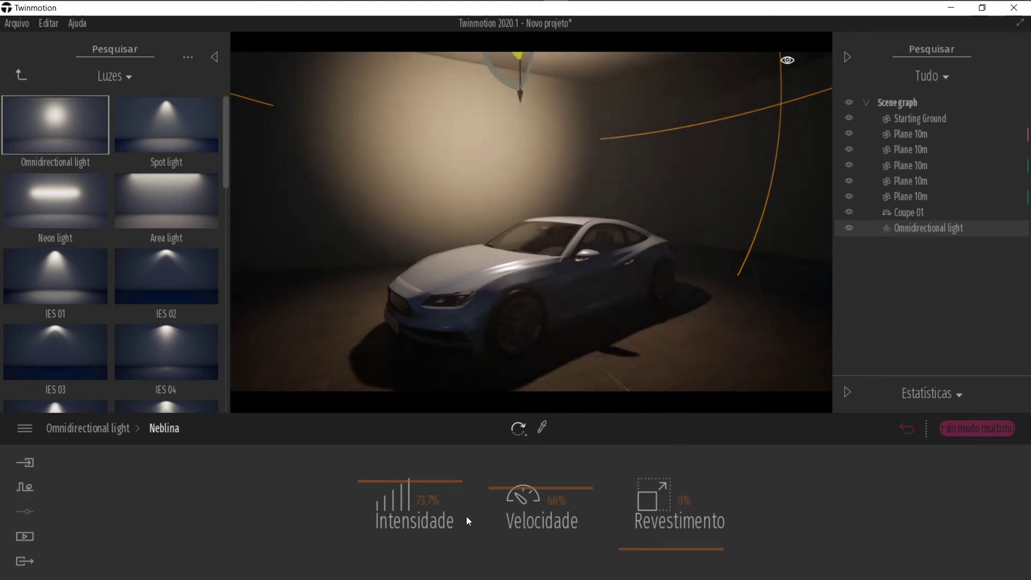
# Lower the omnidirectional light's fog to 4% Velocidade and 27% Intensidade, and switch Neblina off
pyautogui.moveTo(539, 487); pyautogui.dragTo(540, 544)
pyautogui.moveTo(375, 482); pyautogui.dragTo(379, 524)
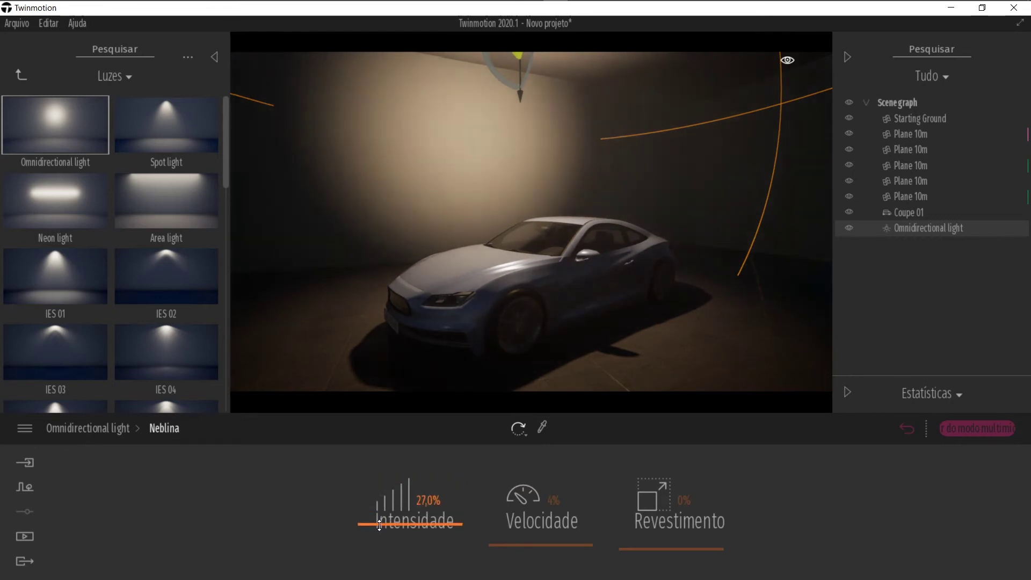
pyautogui.click(89, 428)
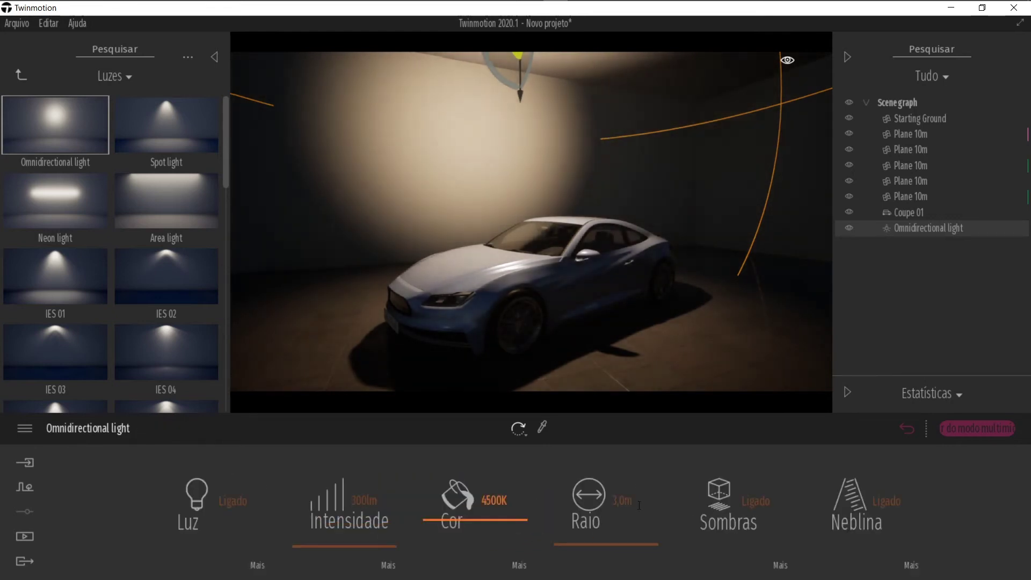
pyautogui.click(885, 500)
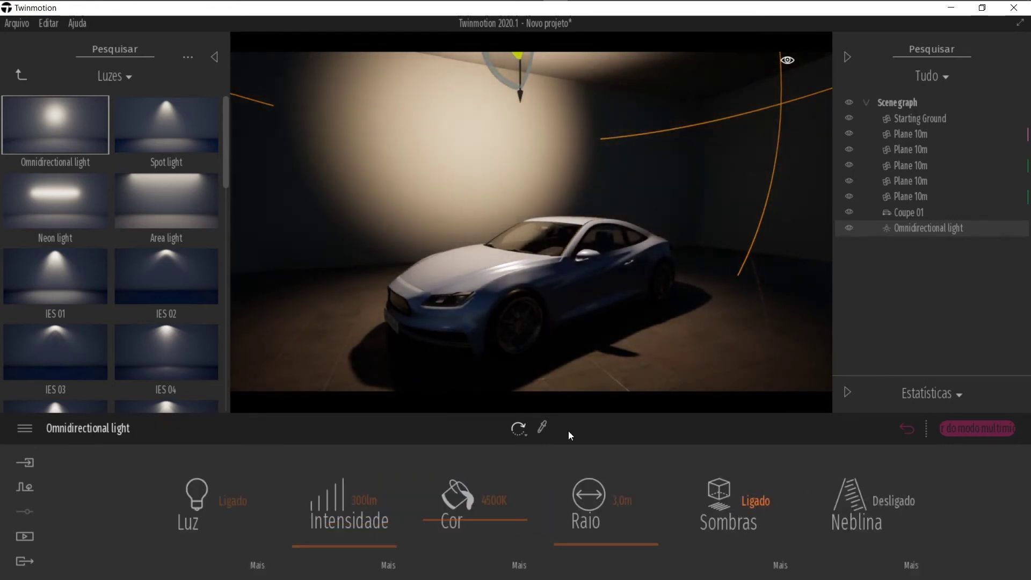
# Create a new image from Imagem1 and hide the omnidirectional light in it
pyautogui.click(849, 228)
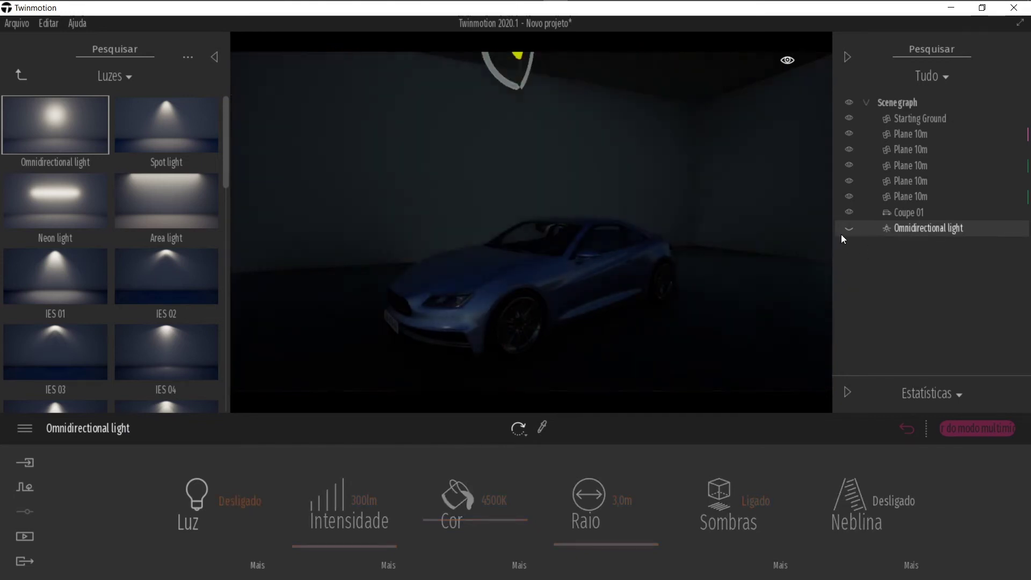
pyautogui.click(28, 535)
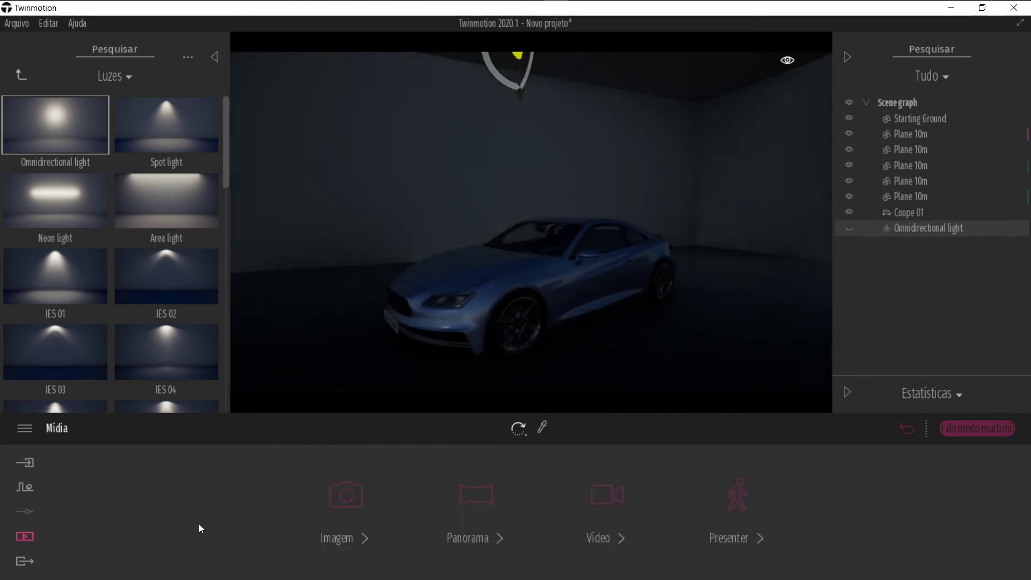
pyautogui.click(337, 490)
pyautogui.click(227, 485)
pyautogui.click(99, 517)
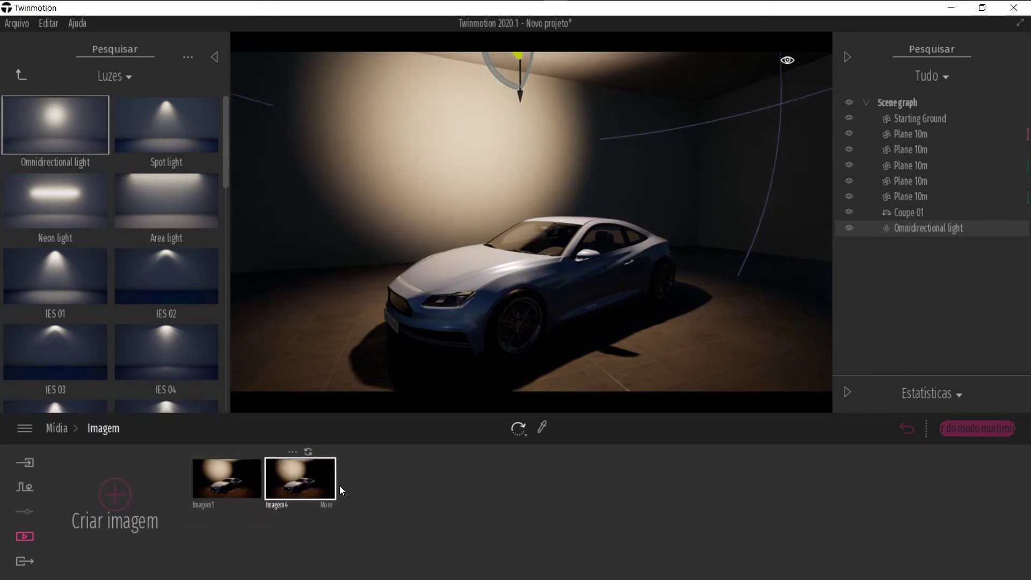
pyautogui.click(845, 229)
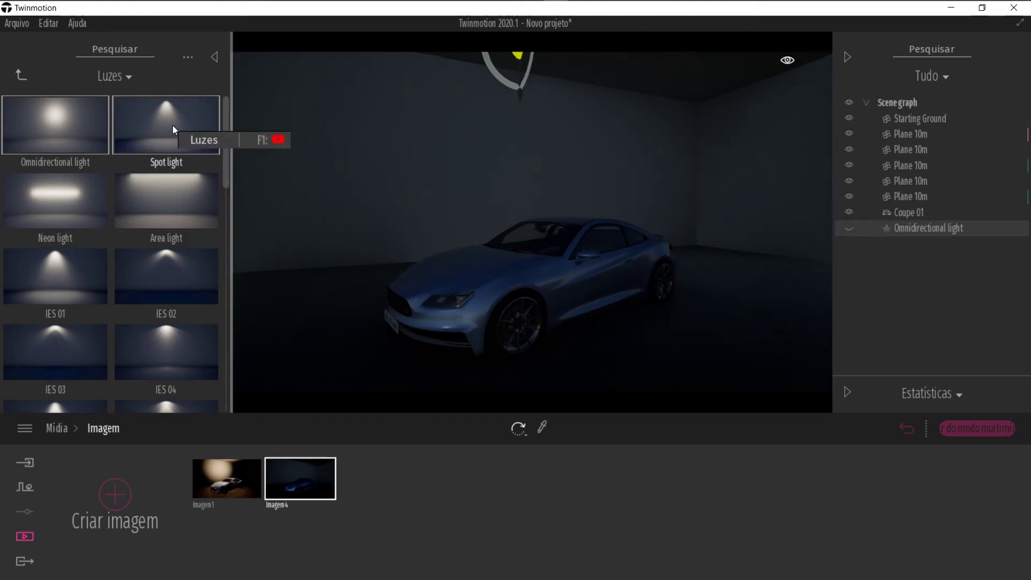
# Add a Spot light beside the car and move it above the car, up near the ceiling
pyautogui.moveTo(172, 125); pyautogui.dragTo(360, 369)
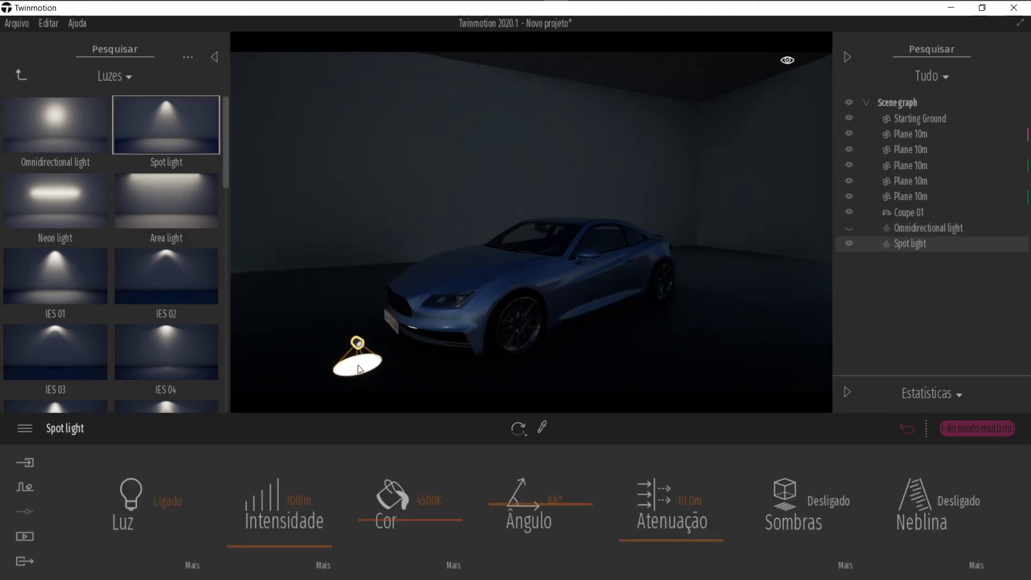
pyautogui.click(357, 302)
pyautogui.click(360, 319)
pyautogui.moveTo(355, 299); pyautogui.dragTo(321, 49)
pyautogui.moveTo(402, 102); pyautogui.dragTo(587, 108)
pyautogui.moveTo(550, 160); pyautogui.dragTo(544, 67)
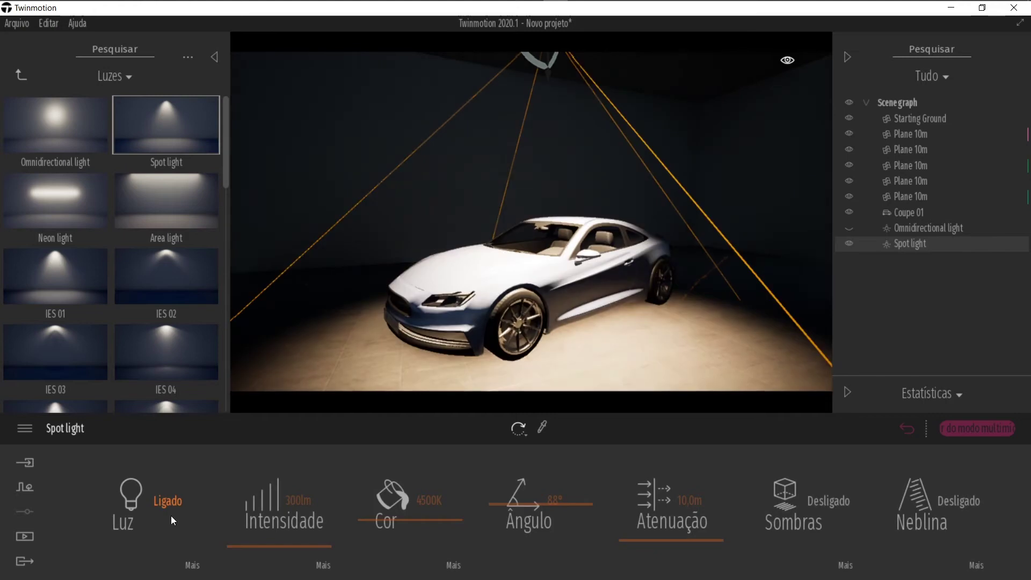
# Check the spot light's IES option and set its intensity to 300 lm
pyautogui.click(192, 565)
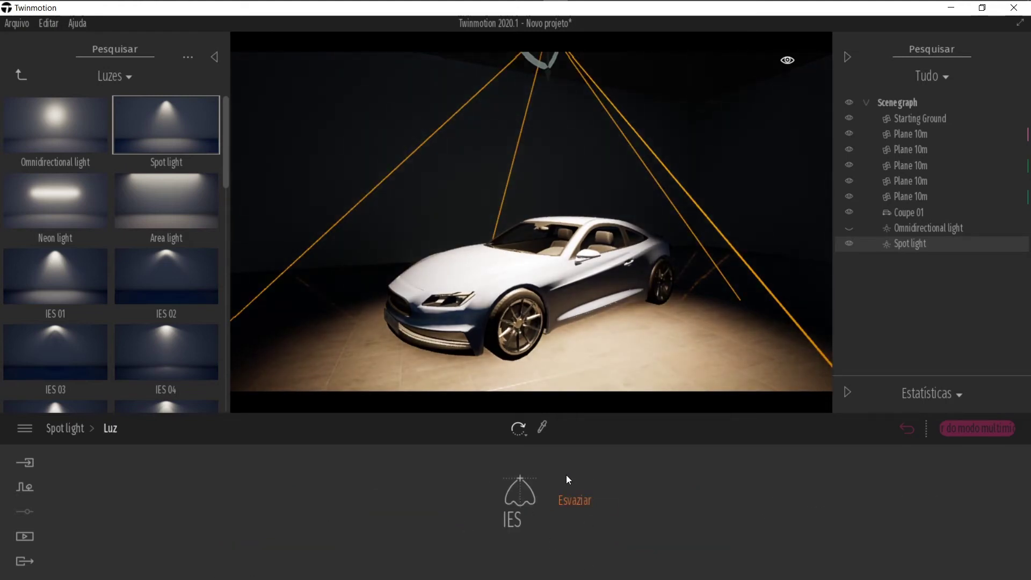
pyautogui.click(81, 427)
pyautogui.moveTo(250, 541); pyautogui.dragTo(239, 567)
pyautogui.click(298, 500)
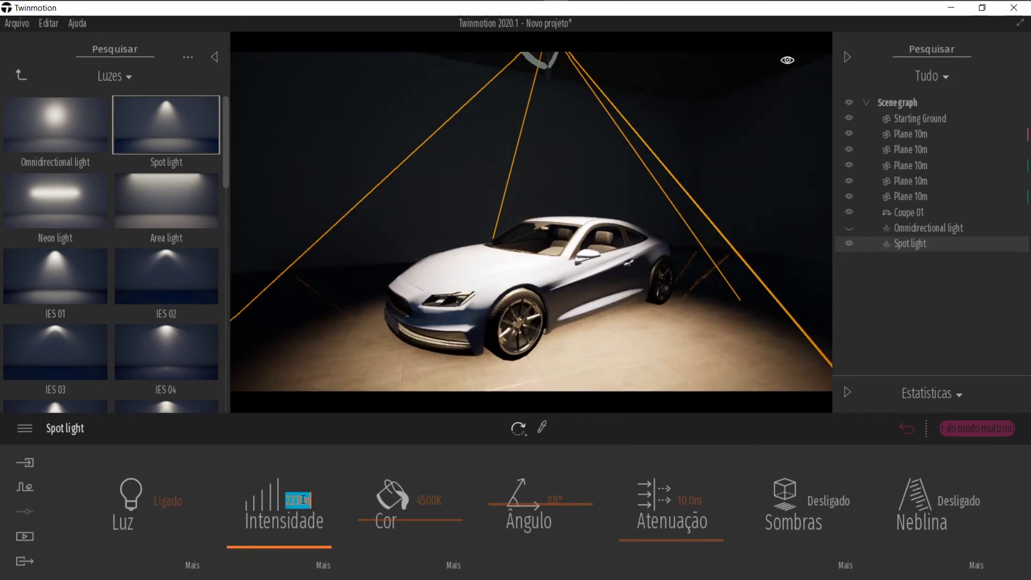
pyautogui.write('1000')
pyautogui.press('Return')
# Set the spot light's colour temperature to 4500K and, after trying 180°, its angle to 109°
pyautogui.moveTo(372, 517); pyautogui.dragTo(373, 521)
pyautogui.doubleClick(440, 507)
pyautogui.write('4500')
pyautogui.press('Return')
pyautogui.moveTo(499, 505); pyautogui.dragTo(506, 445)
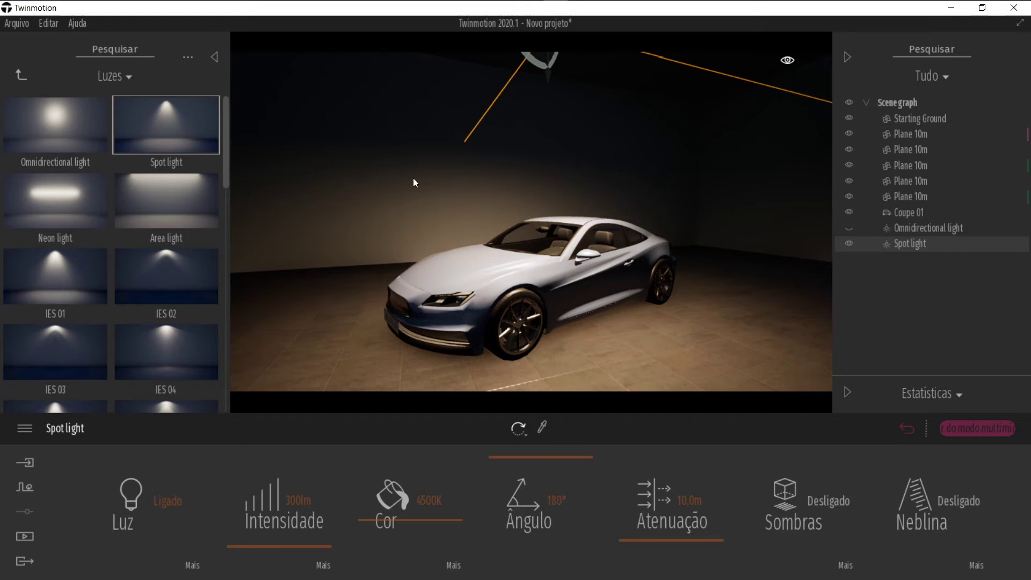
pyautogui.moveTo(502, 464); pyautogui.dragTo(503, 493)
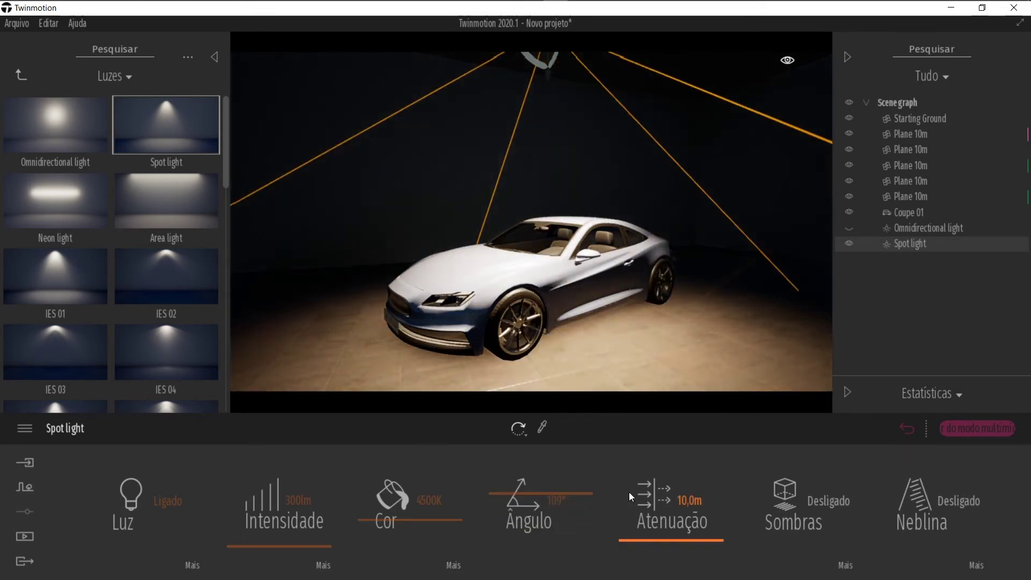
# Try short attenuation distances on the spot light and set its Atenuação to 10 m
pyautogui.moveTo(641, 535); pyautogui.dragTo(641, 563)
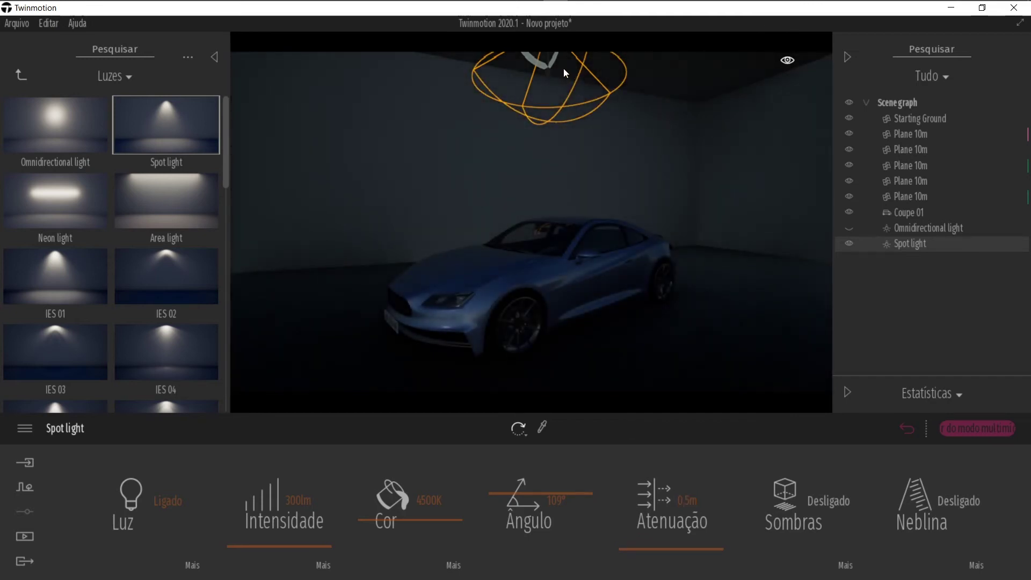
pyautogui.moveTo(628, 545)
pyautogui.mouseDown()
pyautogui.moveTo(632, 532)
pyautogui.moveTo(634, 559)
pyautogui.mouseUp()
pyautogui.click(688, 501)
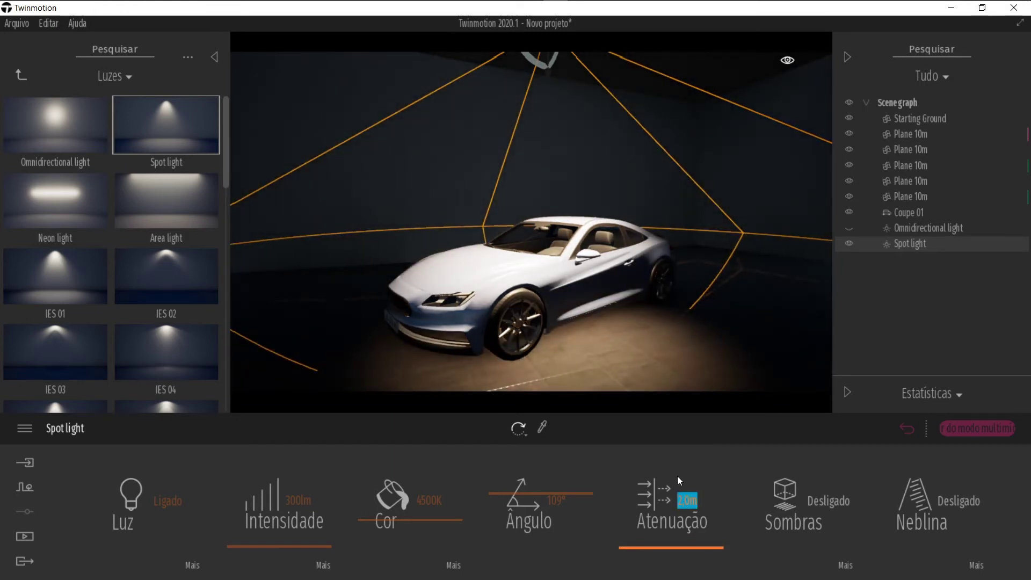
pyautogui.write('10')
pyautogui.press('Return')
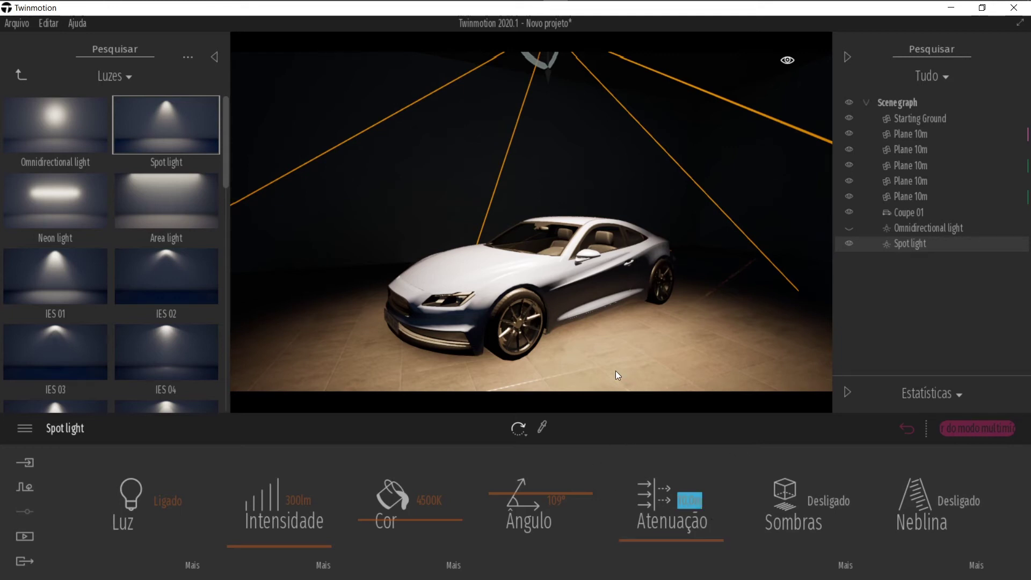
# Turn on the spot light's shadows and toggle its fog on and back off
pyautogui.click(833, 497)
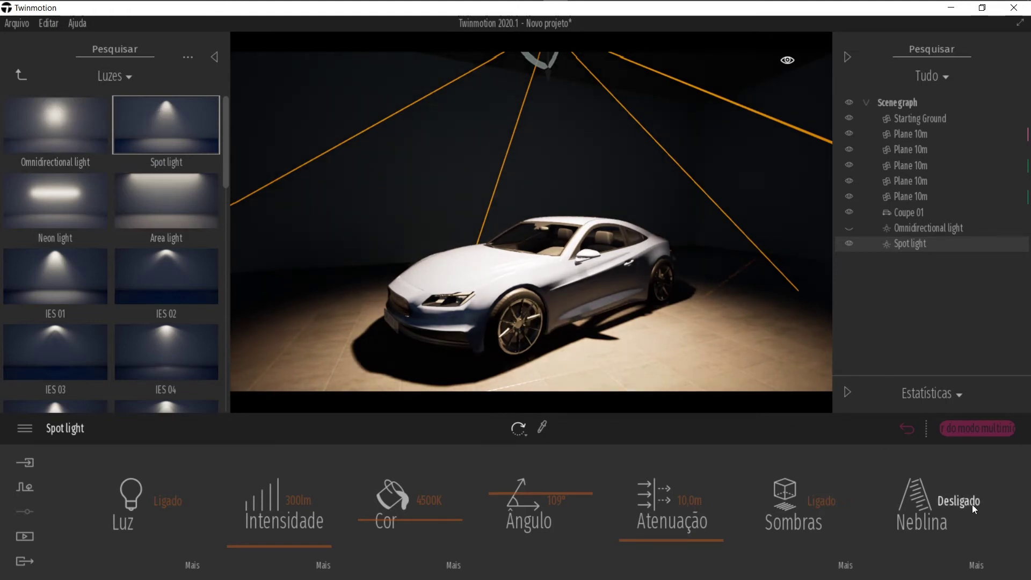
pyautogui.click(934, 493)
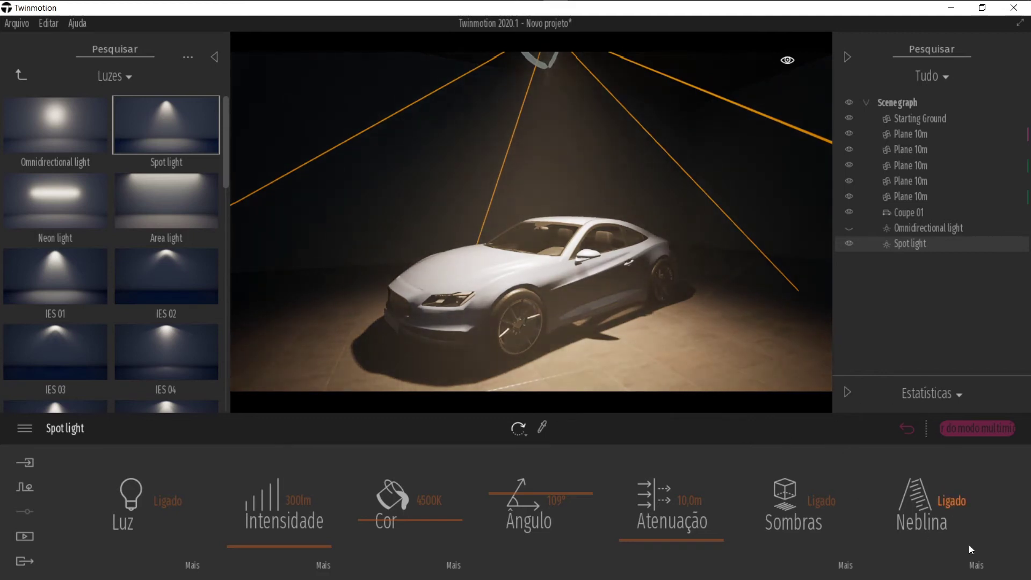
pyautogui.click(953, 508)
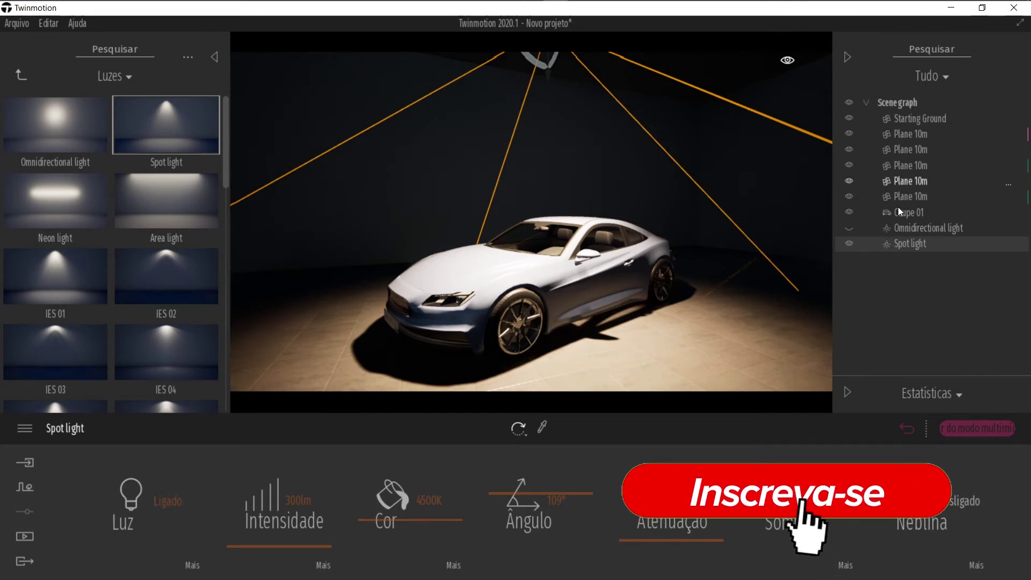
# Hide the spot light and create another image from the unlit view
pyautogui.click(849, 243)
pyautogui.click(24, 536)
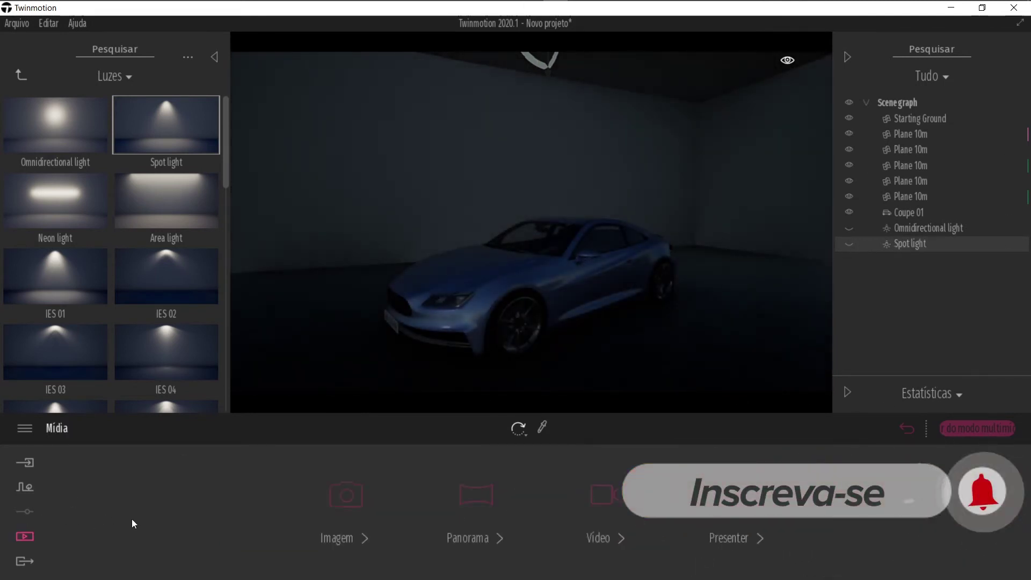
pyautogui.click(352, 493)
pyautogui.click(115, 493)
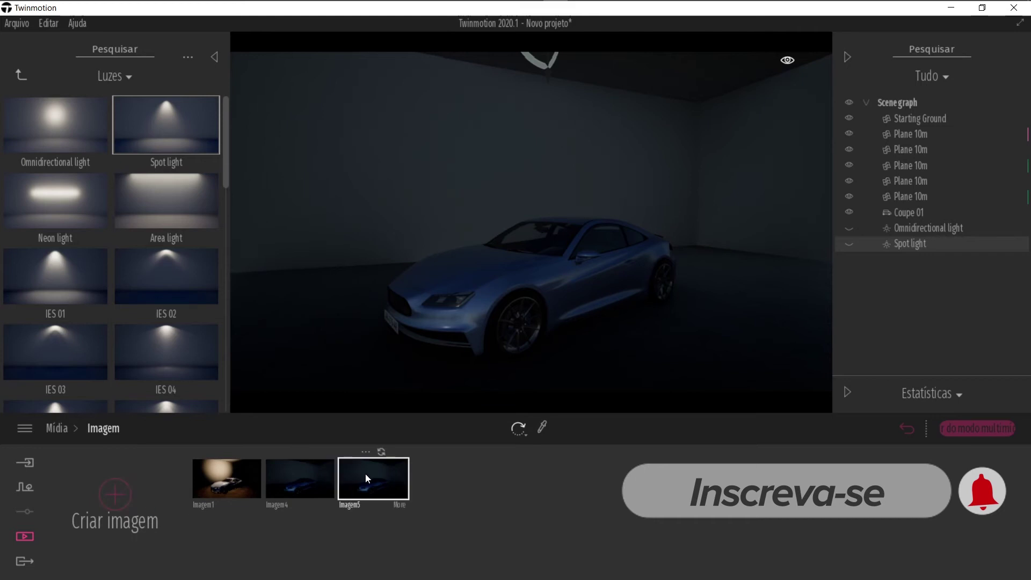
# Hide the spot light in Imagem1, keep the omnidirectional light visible, and update the image
pyautogui.click(306, 481)
pyautogui.click(247, 494)
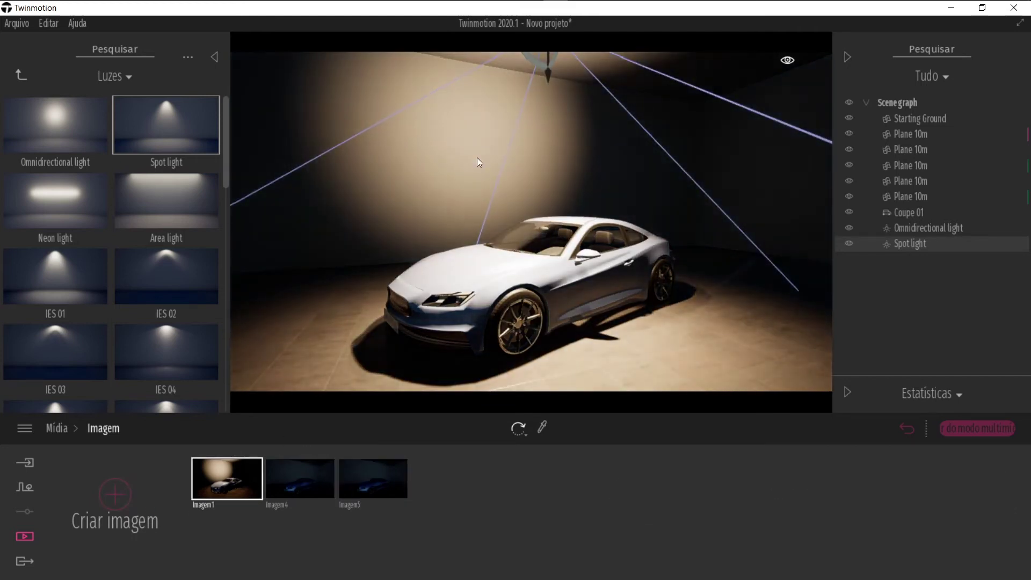
pyautogui.click(849, 243)
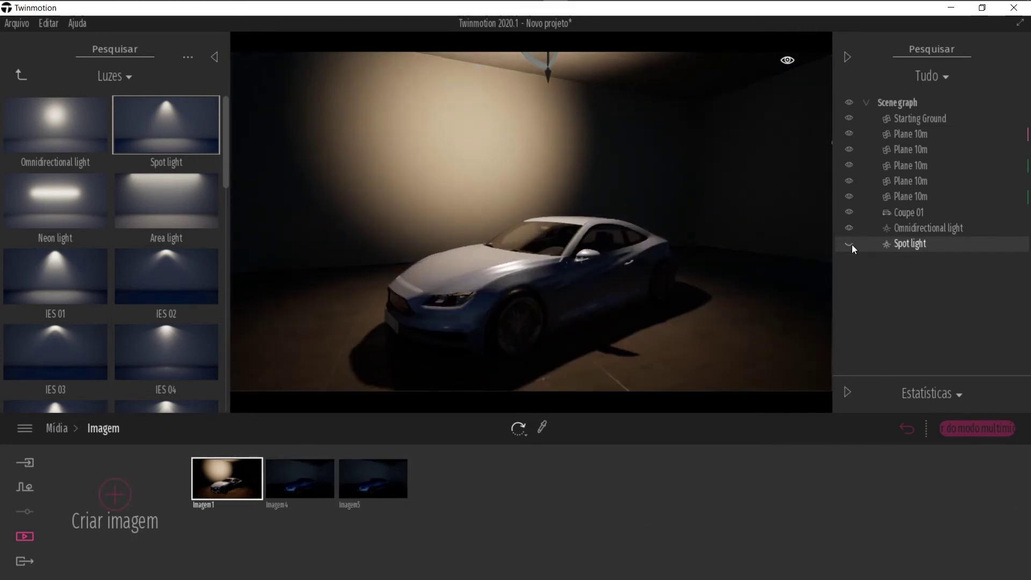
pyautogui.click(849, 228)
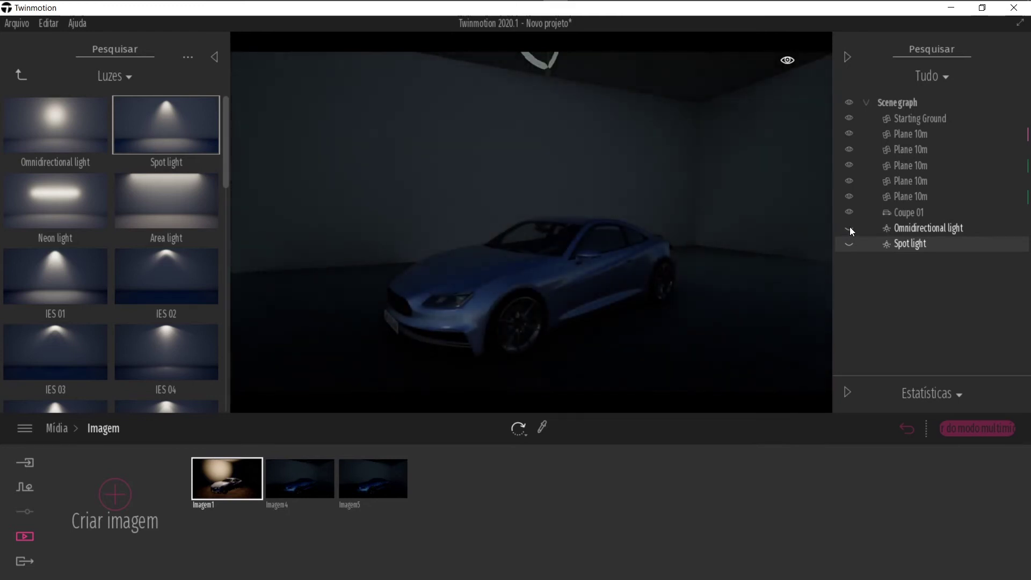
pyautogui.click(849, 228)
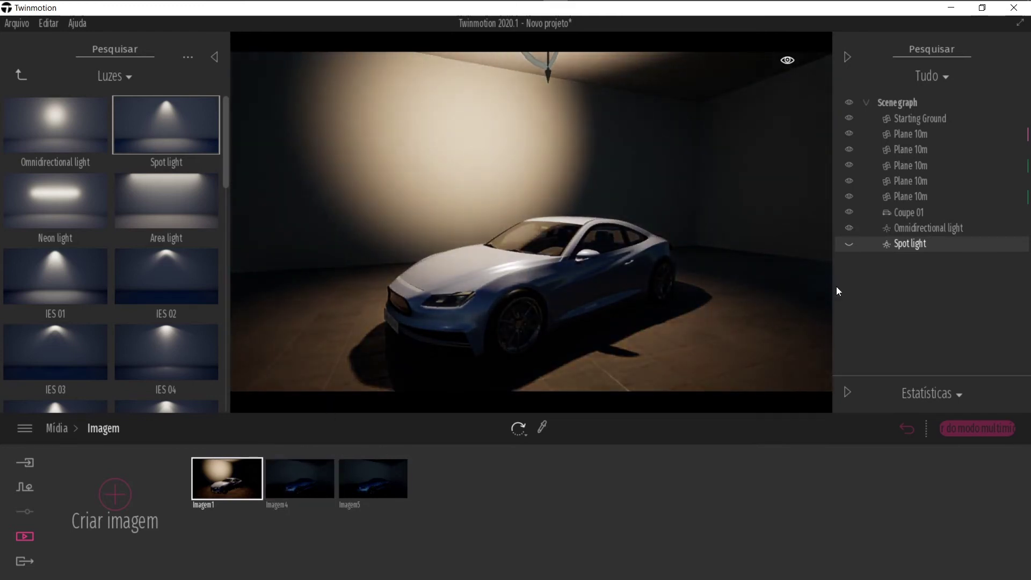
pyautogui.click(234, 454)
# Adjust the positions of the spot light and the omnidirectional light above the car
pyautogui.moveTo(545, 74); pyautogui.dragTo(540, 123)
pyautogui.moveTo(349, 476)
pyautogui.moveTo(895, 231)
pyautogui.moveTo(550, 94); pyautogui.dragTo(553, 73)
pyautogui.click(907, 230)
pyautogui.moveTo(485, 72); pyautogui.dragTo(532, 141)
pyautogui.click(908, 242)
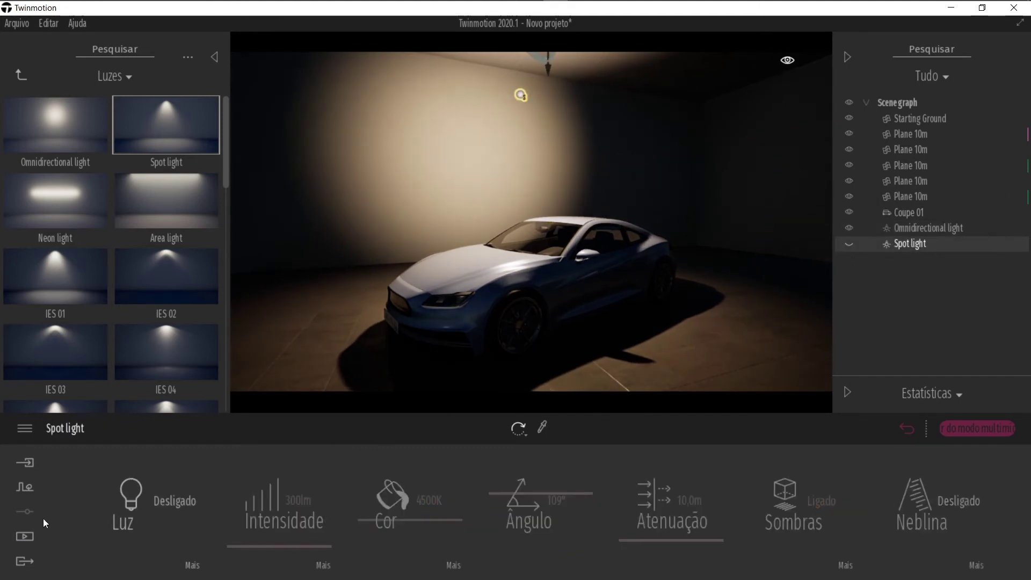
# Check the spot lighting in Imagem4 and switch to the unlit Imagem5
pyautogui.click(48, 535)
pyautogui.click(359, 511)
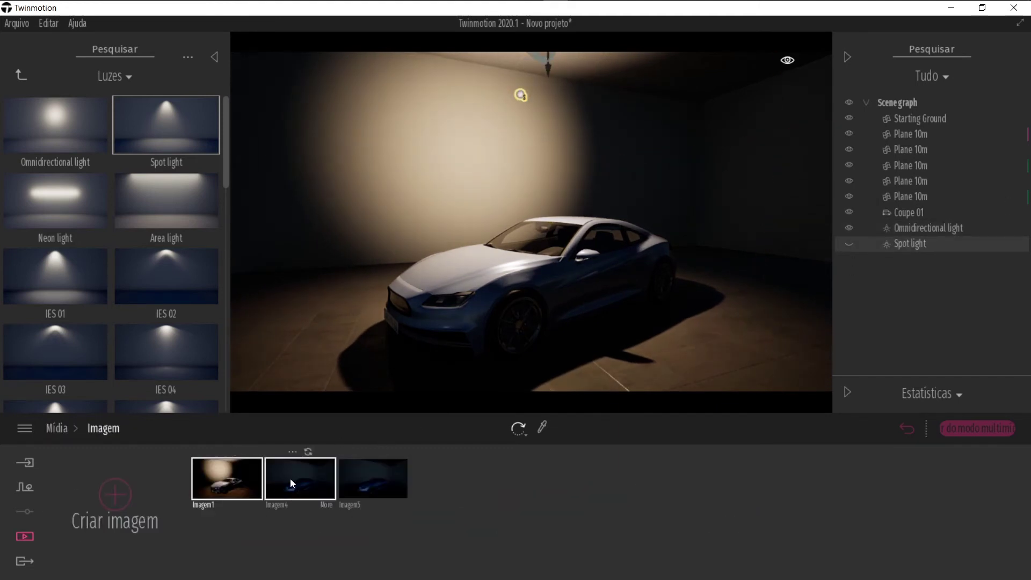
pyautogui.click(290, 477)
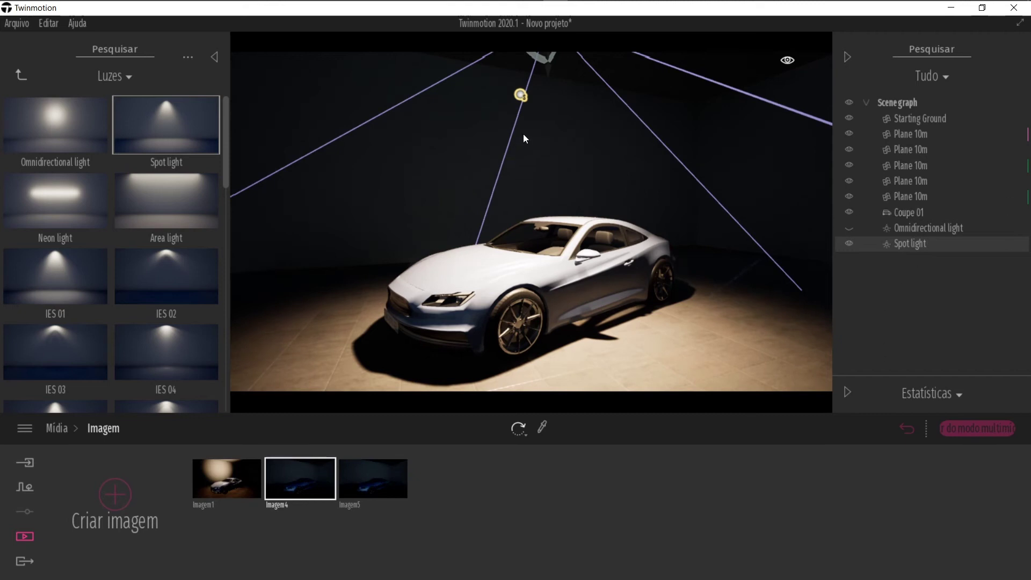
pyautogui.click(373, 477)
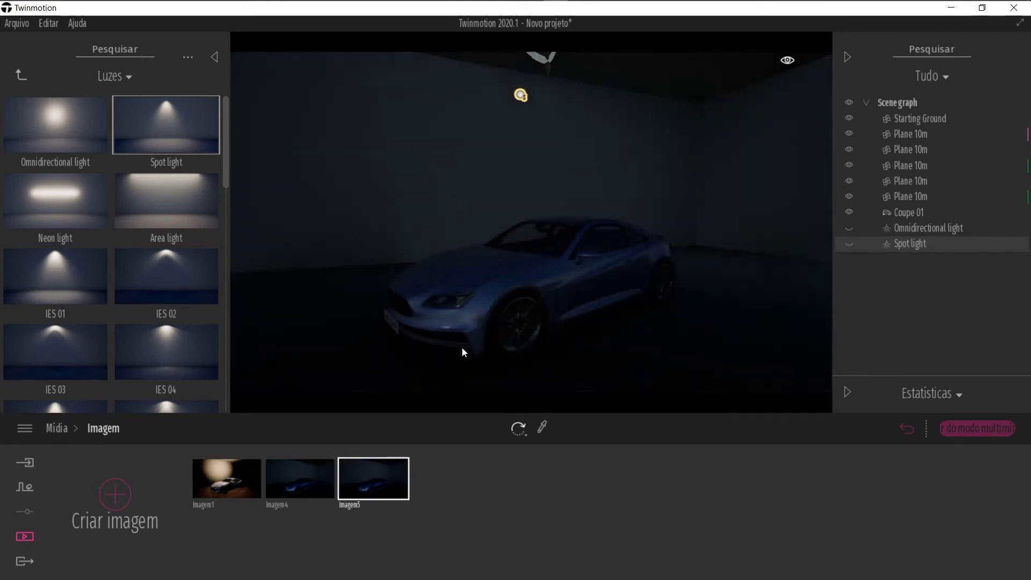
# Place a Neon light on the wall behind the car and set its intensity to 50 lm
pyautogui.moveTo(37, 205); pyautogui.dragTo(427, 147)
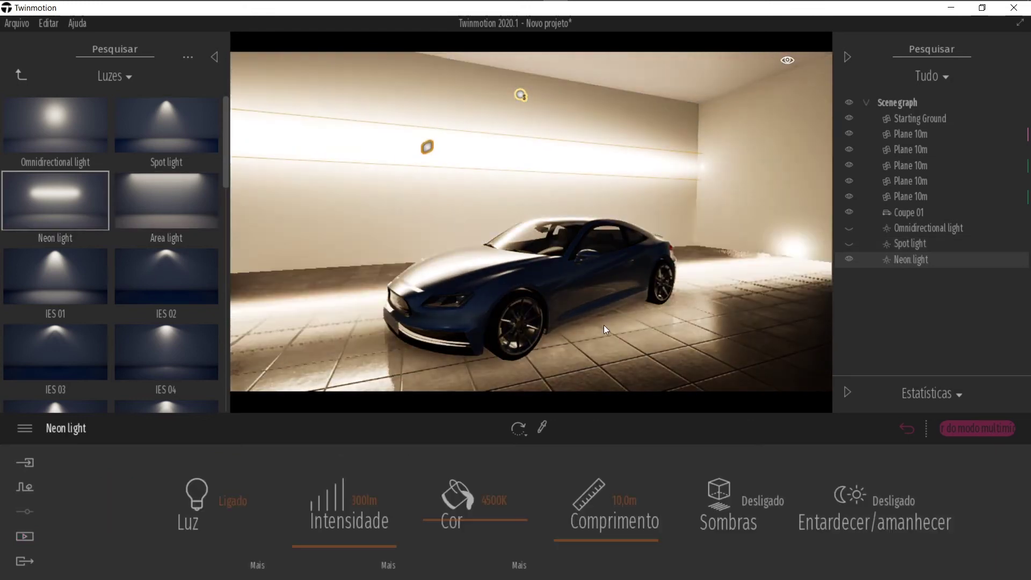
pyautogui.click(363, 500)
pyautogui.write('50')
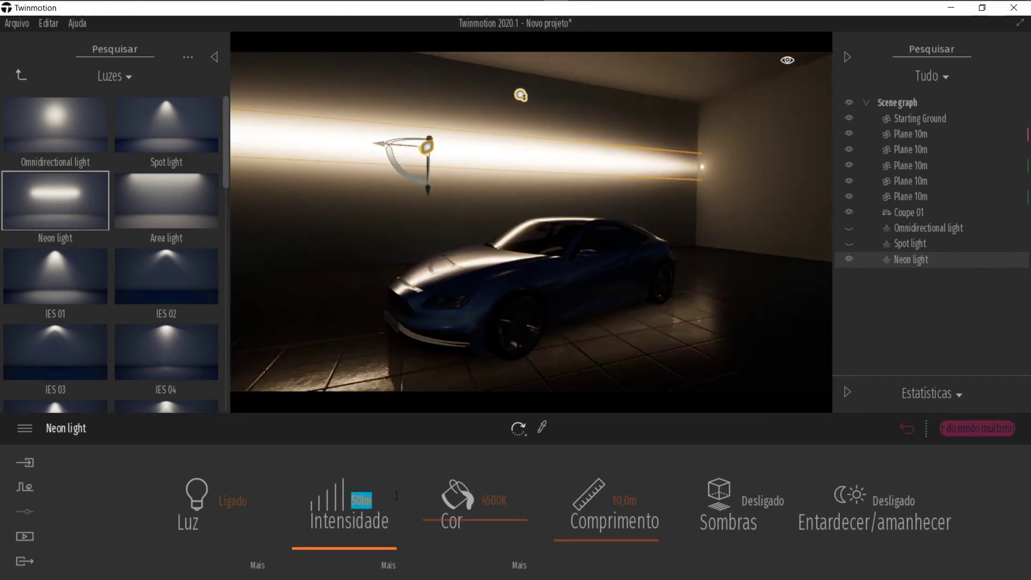
# Warm the neon light's colour temperature and set its colour to light blue 8AE0FF
pyautogui.moveTo(449, 531); pyautogui.dragTo(440, 530)
pyautogui.click(519, 565)
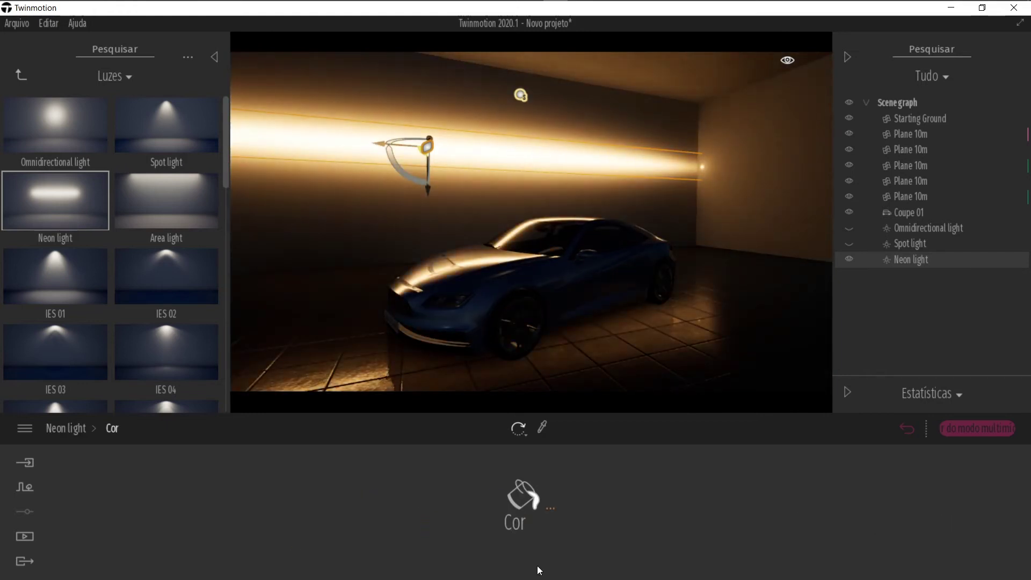
pyautogui.click(553, 500)
pyautogui.click(382, 265)
pyautogui.click(357, 269)
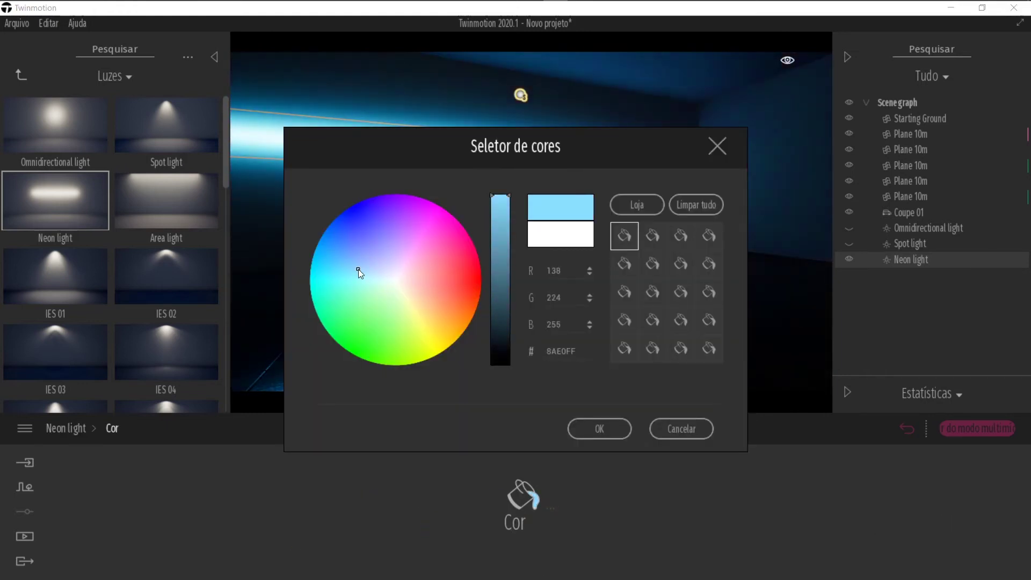
pyautogui.click(596, 428)
# Raise the neon light along the back wall toward the ceiling and fine-tune its position
pyautogui.moveTo(429, 187); pyautogui.dragTo(424, 55)
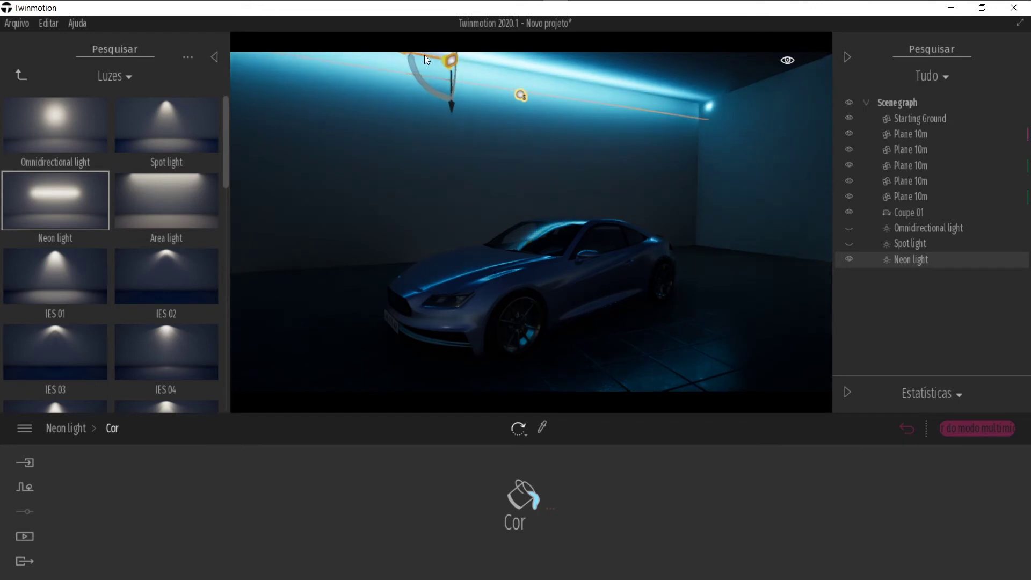
pyautogui.moveTo(465, 114); pyautogui.dragTo(558, 258, button='right')
pyautogui.moveTo(486, 116); pyautogui.dragTo(484, 123)
pyautogui.moveTo(475, 167); pyautogui.dragTo(477, 171)
pyautogui.moveTo(484, 108); pyautogui.dragTo(482, 110)
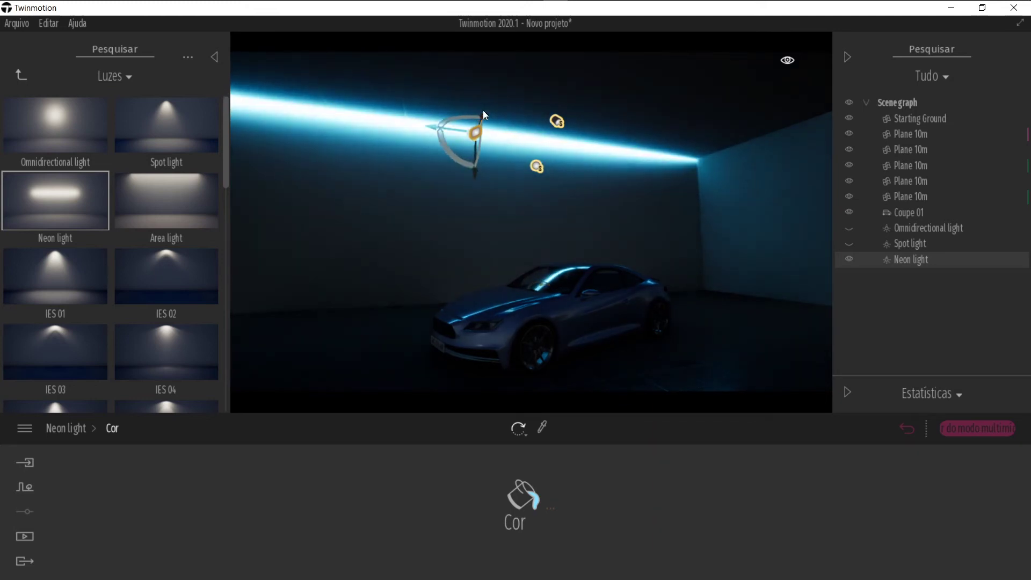
# Return to Imagem5's view and compare the neon light with its shadows turned on and off
pyautogui.click(32, 540)
pyautogui.click(359, 504)
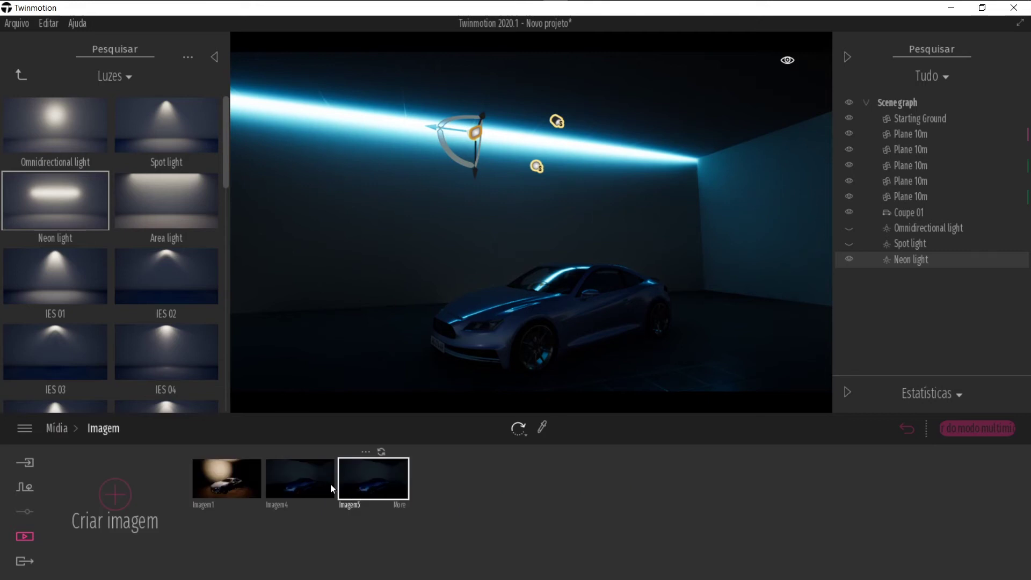
pyautogui.click(375, 482)
pyautogui.click(907, 263)
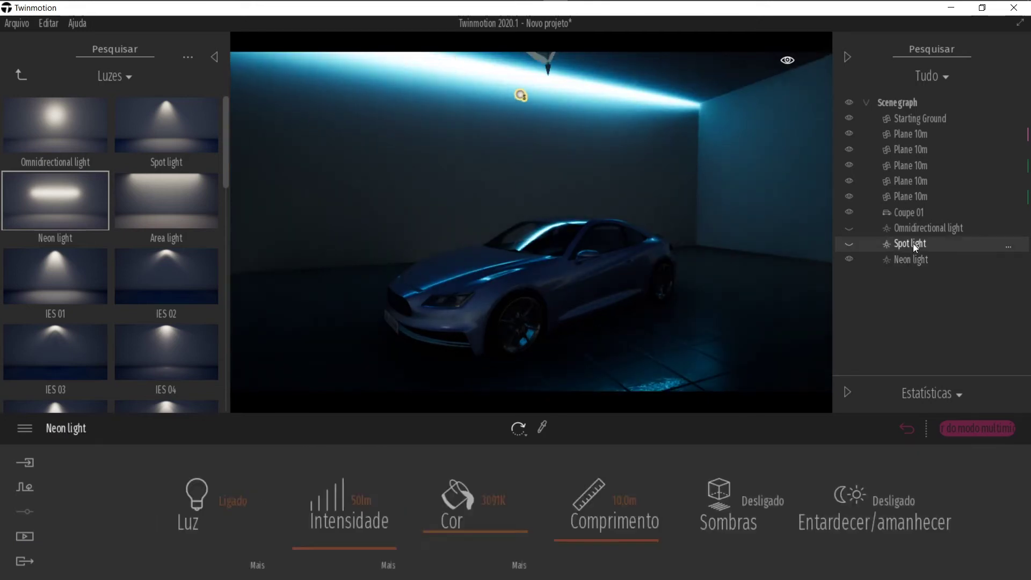
pyautogui.click(730, 505)
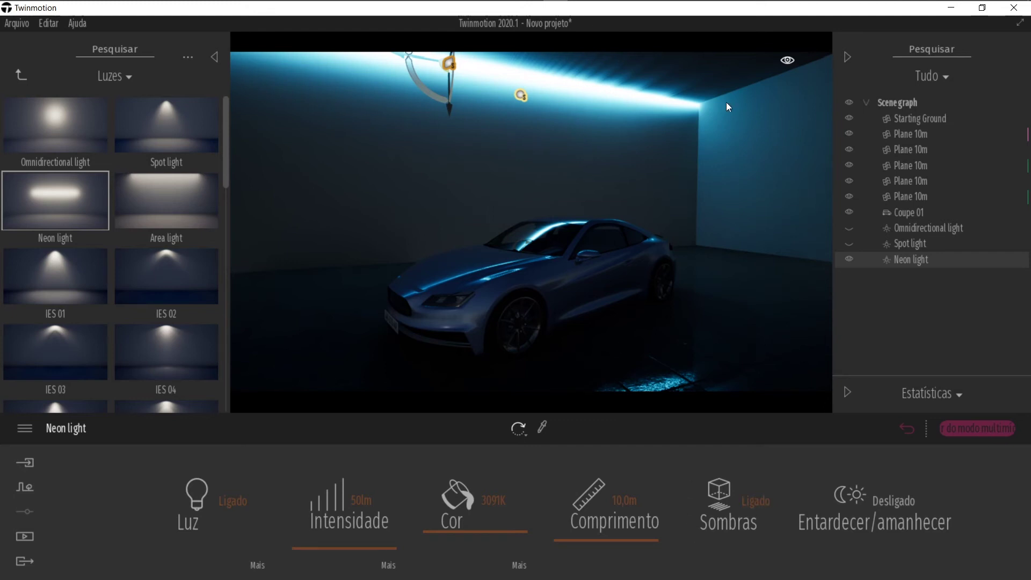
pyautogui.click(706, 523)
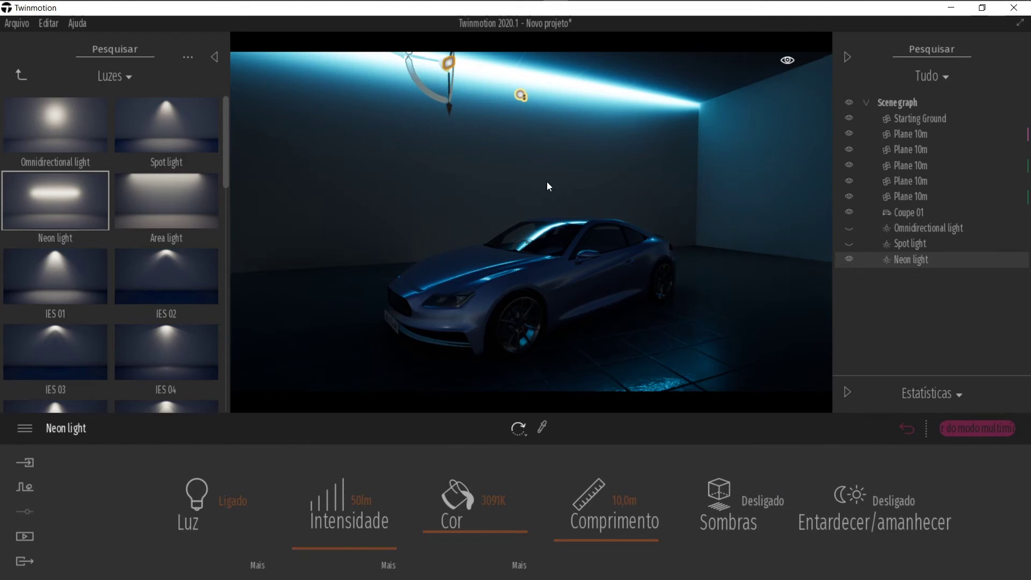
# Extend the neon light along the back wall to a length of 10.7 m
pyautogui.click(883, 501)
pyautogui.moveTo(563, 540); pyautogui.dragTo(576, 547)
pyautogui.scroll(-5, 664, 272)
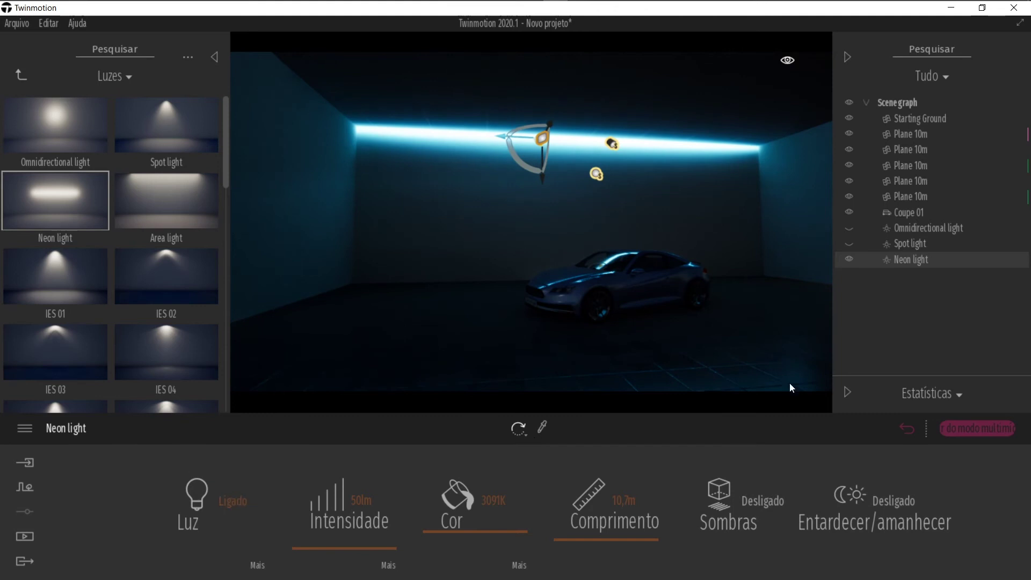
# Return to Imagem5's view, hide the neon light and create a new image from the same camera
pyautogui.click(906, 424)
pyautogui.click(368, 484)
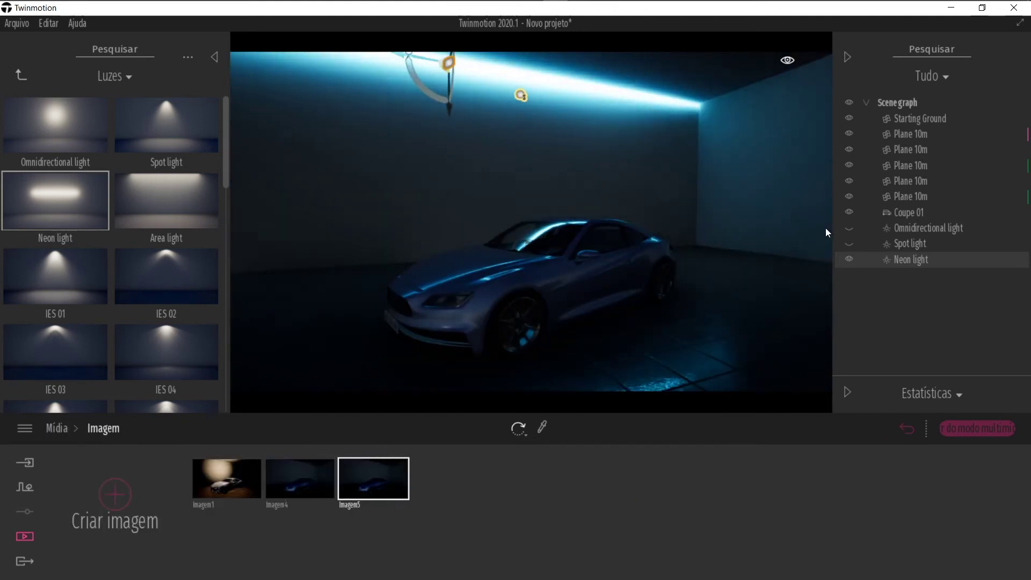
pyautogui.click(849, 260)
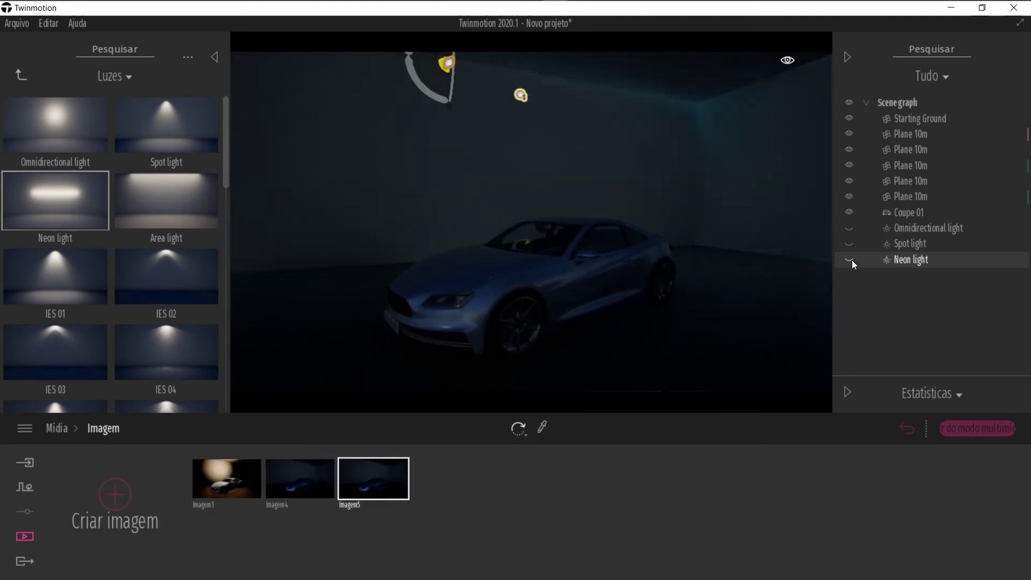
pyautogui.click(101, 507)
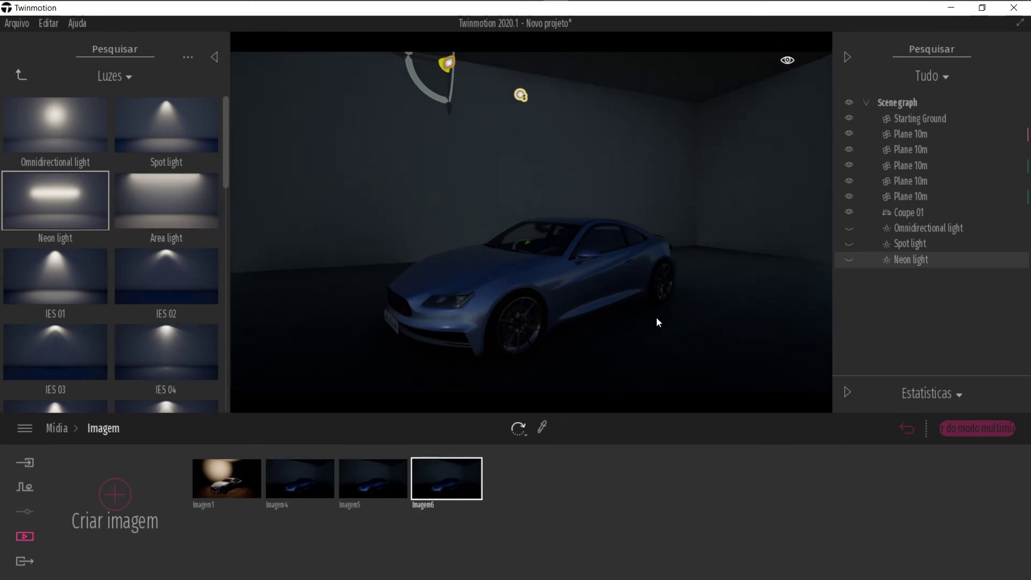
# Place an Area light in the room, raise it above the car and shift it sideways toward the room's centre
pyautogui.moveTo(184, 211); pyautogui.dragTo(440, 317)
pyautogui.moveTo(442, 261); pyautogui.dragTo(442, 59)
pyautogui.moveTo(571, 254); pyautogui.dragTo(565, 235, button='right')
pyautogui.scroll(-4, 562, 228)
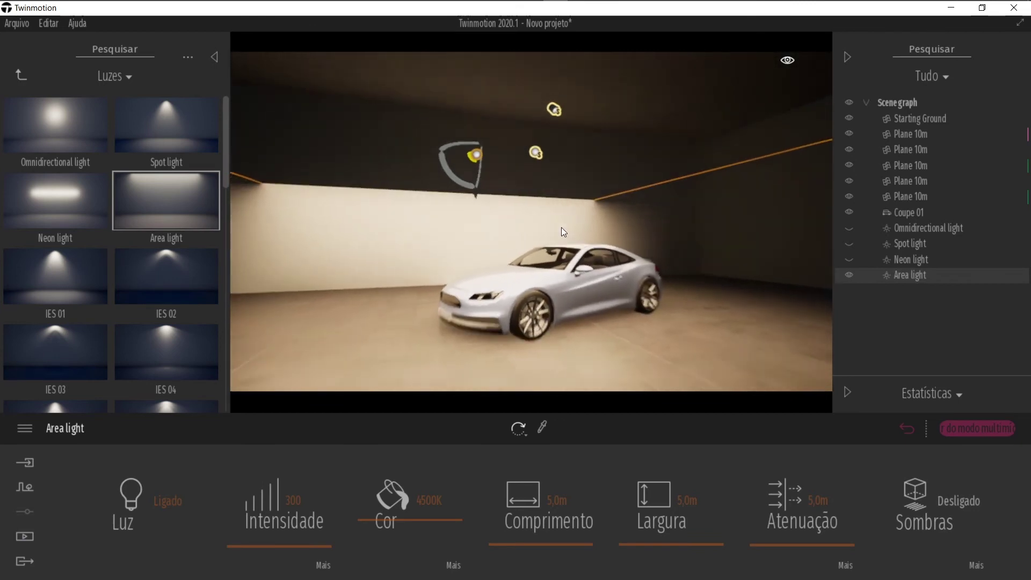
pyautogui.moveTo(473, 207); pyautogui.dragTo(485, 130)
pyautogui.moveTo(485, 129); pyautogui.dragTo(498, 286, button='right')
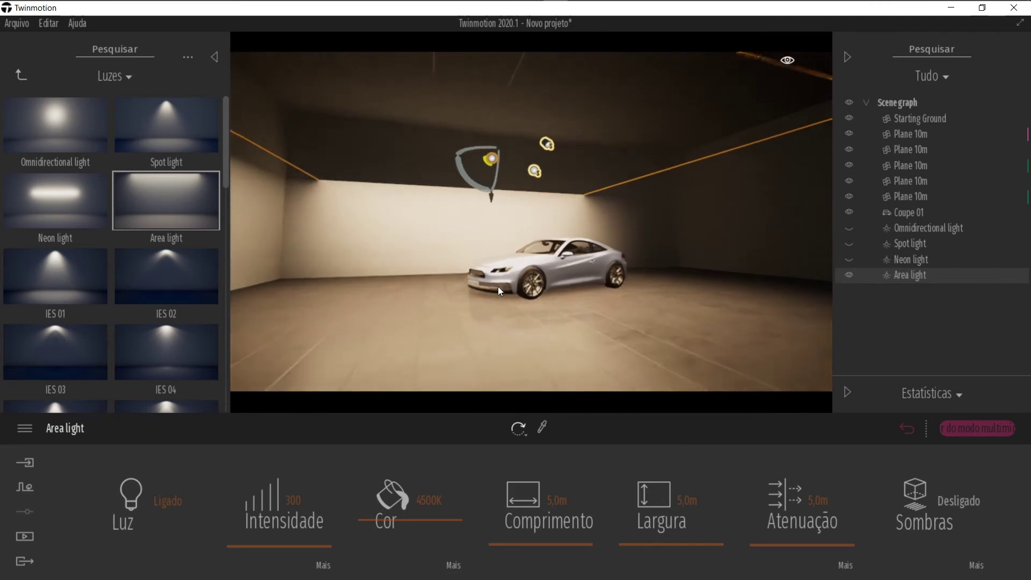
pyautogui.moveTo(456, 162); pyautogui.dragTo(496, 165)
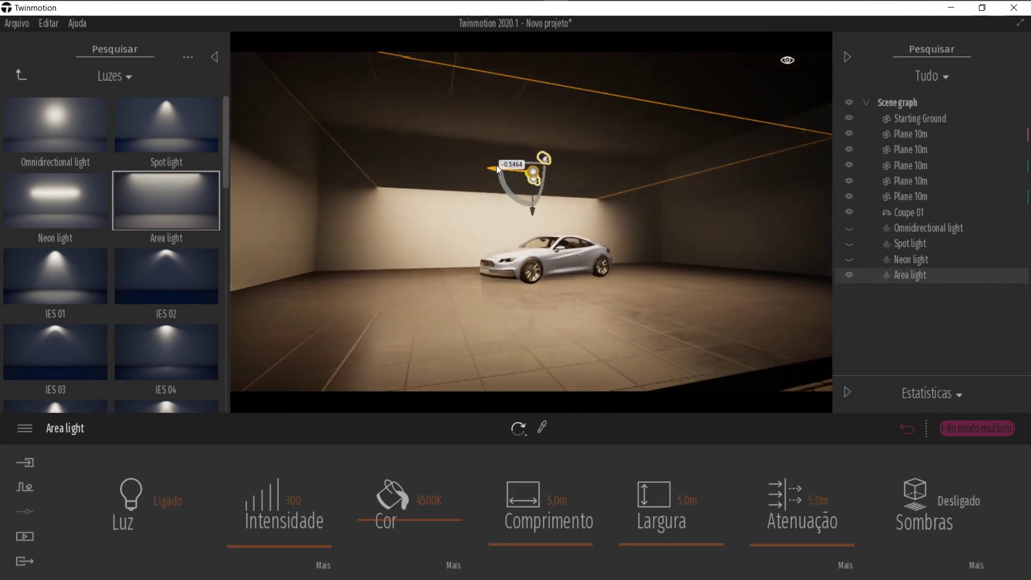
# Set the area light's length to 8 m and adjust its sideways position to centre it in the room
pyautogui.moveTo(499, 543)
pyautogui.mouseDown()
pyautogui.moveTo(511, 540)
pyautogui.moveTo(497, 543)
pyautogui.mouseUp()
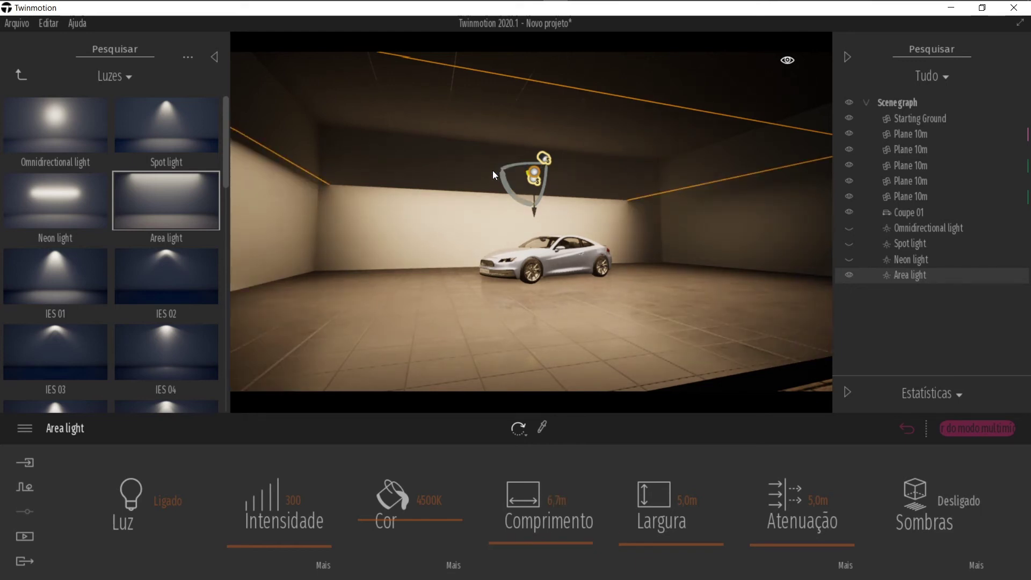
pyautogui.moveTo(494, 170); pyautogui.dragTo(514, 169)
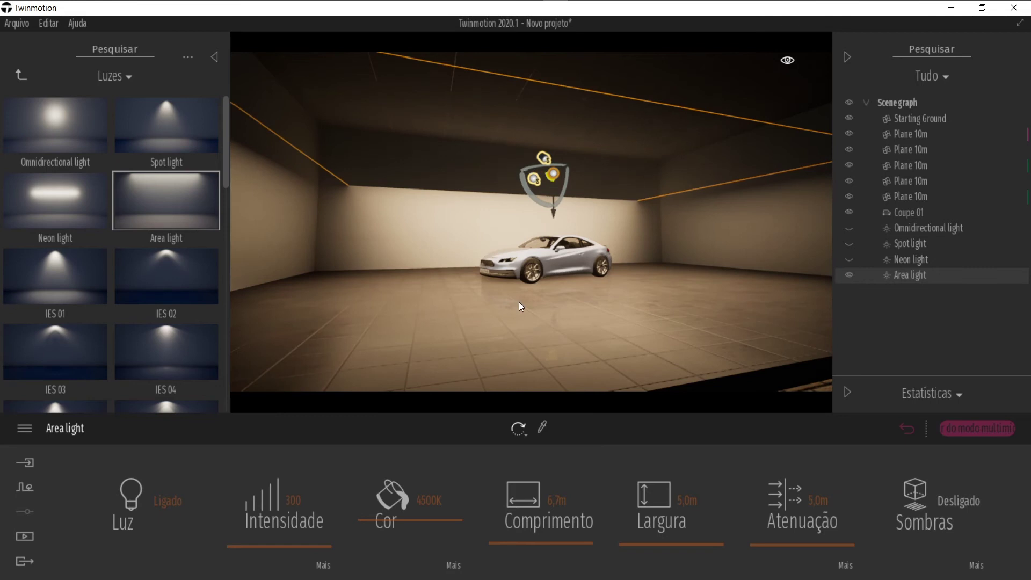
pyautogui.click(581, 500)
pyautogui.write('7')
pyautogui.press('Return')
pyautogui.write('8')
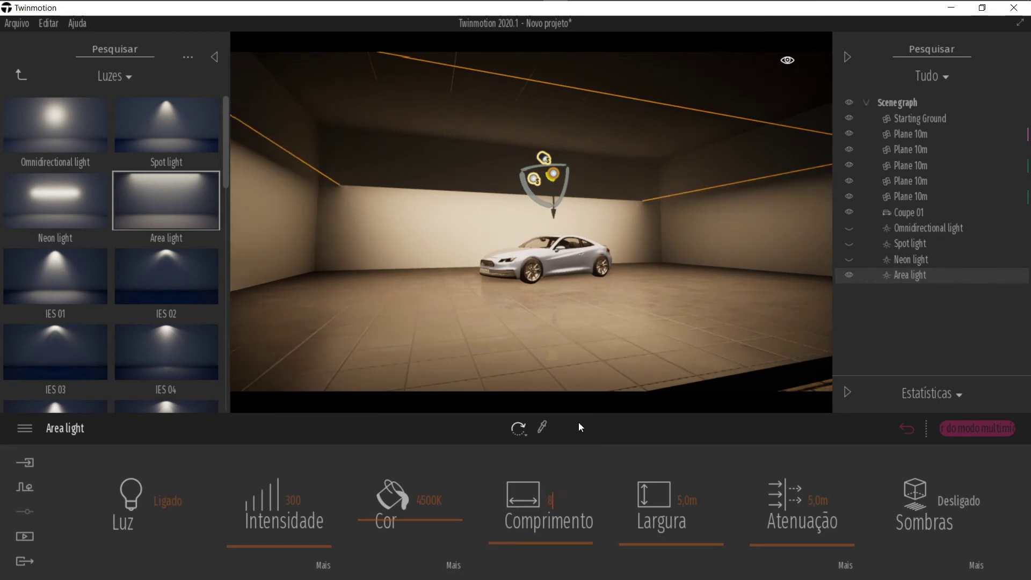
pyautogui.press('Return')
pyautogui.moveTo(513, 170); pyautogui.dragTo(524, 170)
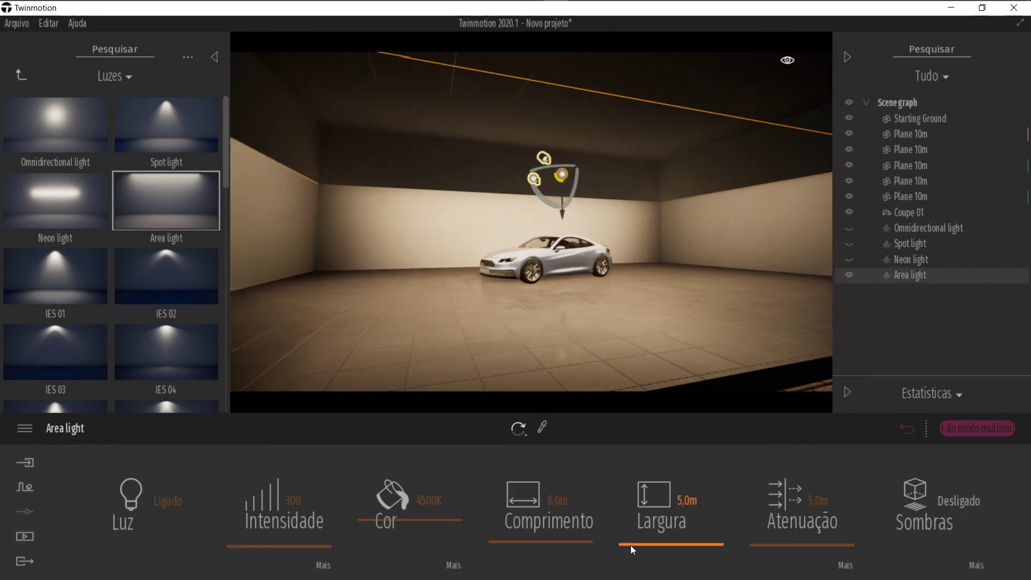
# Widen the area light to 11.8 m and raise it up to the ceiling
pyautogui.moveTo(630, 545); pyautogui.dragTo(623, 537)
pyautogui.moveTo(561, 215); pyautogui.dragTo(556, 144)
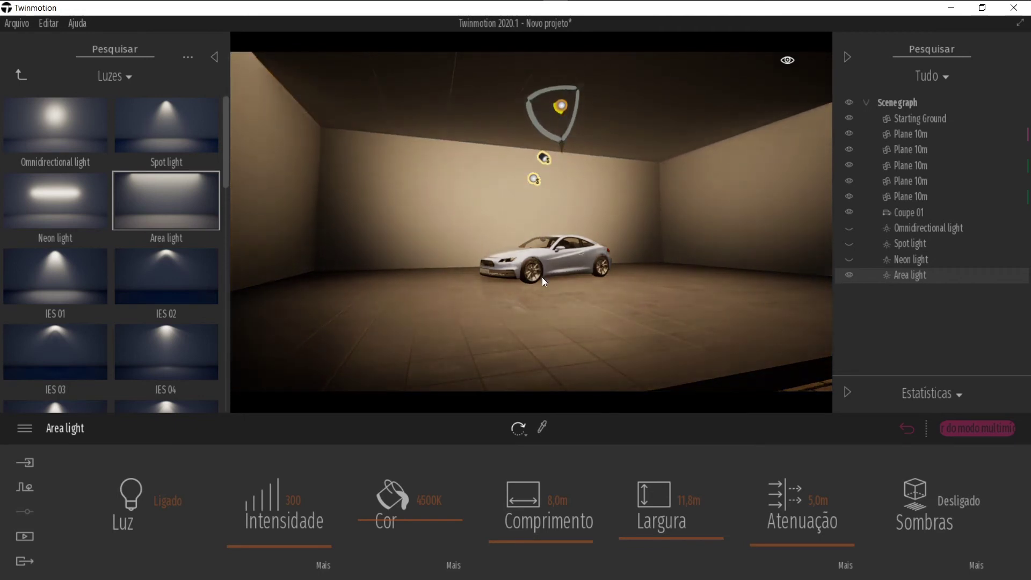
pyautogui.scroll(3, 545, 276)
# Open Imagem6's view and turn on the area light's shadows
pyautogui.click(19, 535)
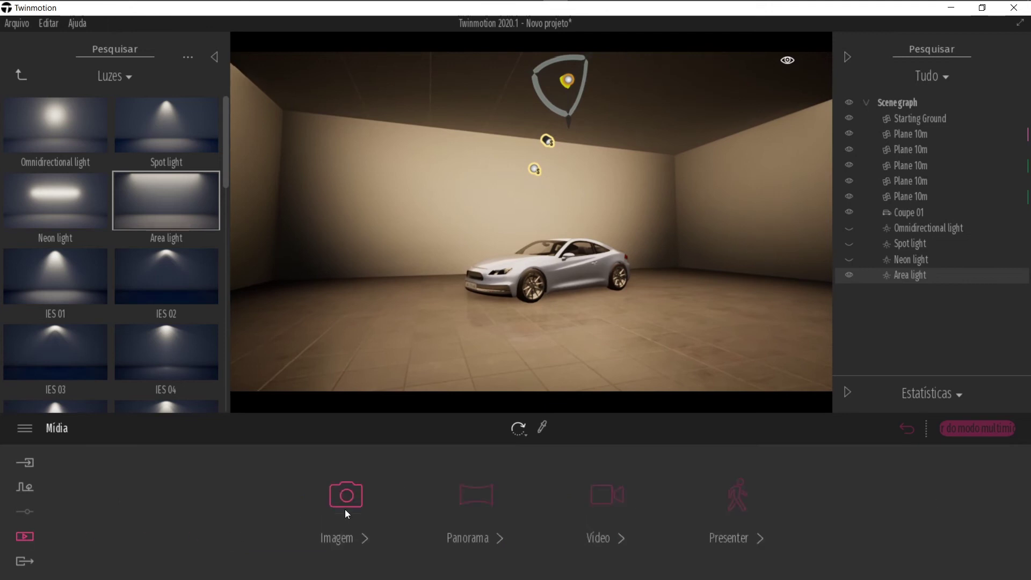
pyautogui.click(345, 502)
pyautogui.click(465, 481)
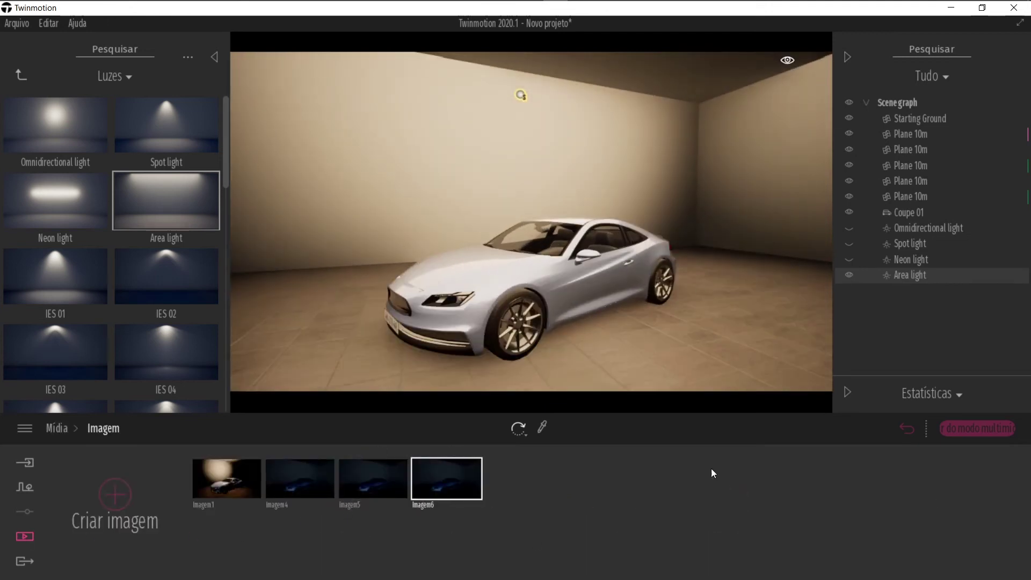
pyautogui.click(927, 262)
pyautogui.click(924, 276)
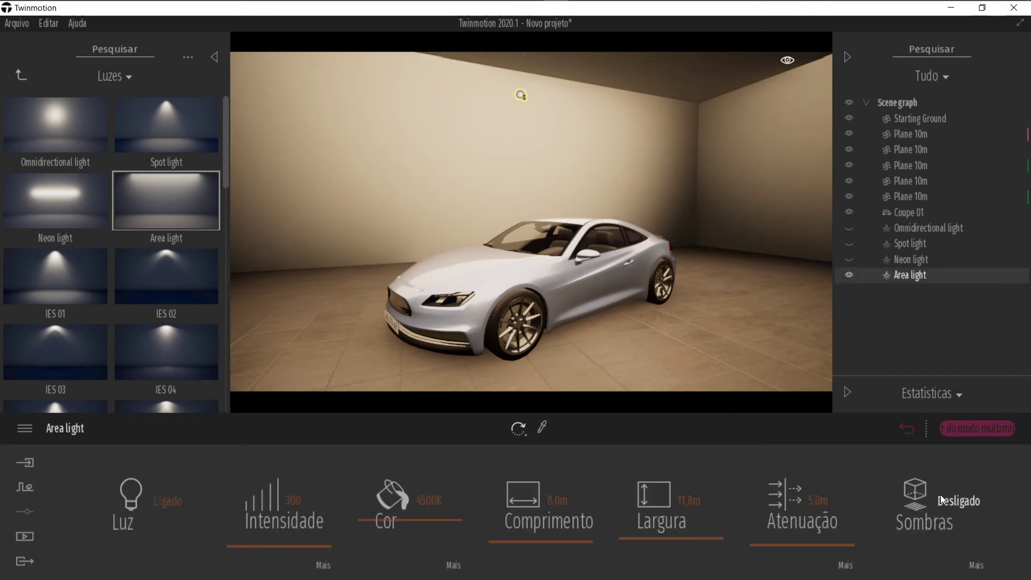
pyautogui.click(941, 500)
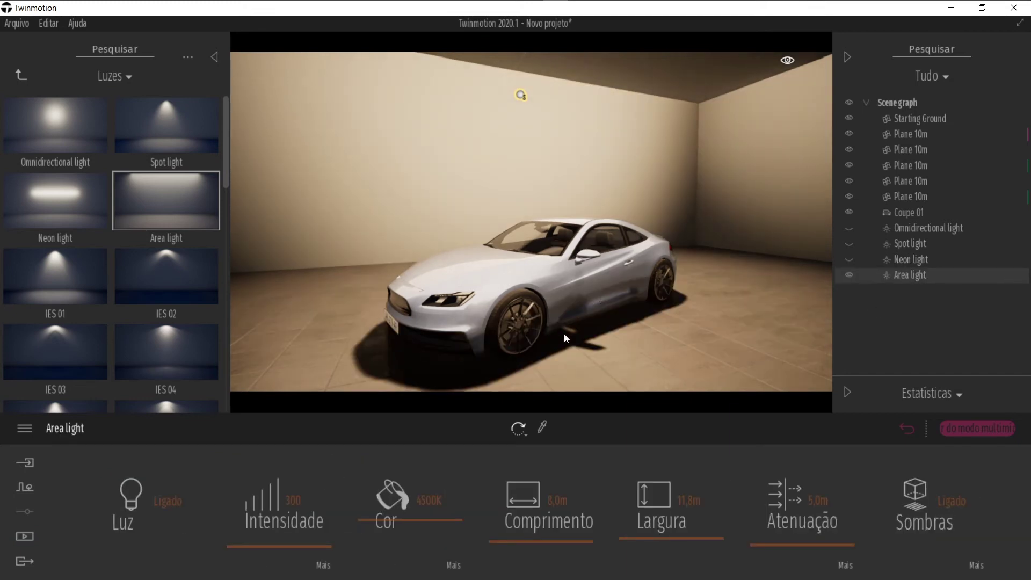
# Fine-tune the area light's height so it sits just below the ceiling
pyautogui.moveTo(575, 253); pyautogui.dragTo(504, 255)
pyautogui.scroll(-5, 512, 193)
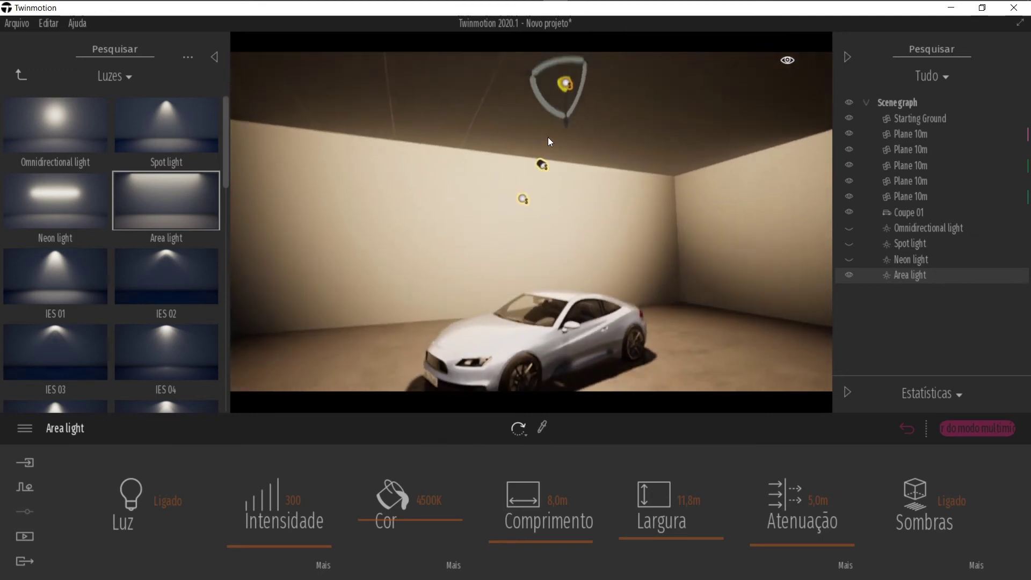
pyautogui.moveTo(565, 148); pyautogui.dragTo(564, 139)
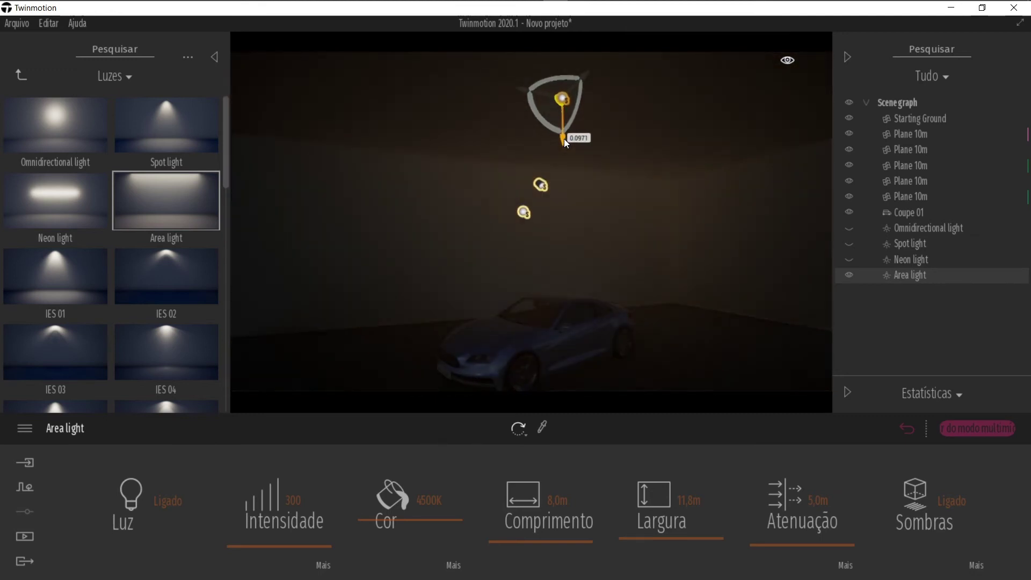
pyautogui.moveTo(564, 139); pyautogui.dragTo(562, 146)
pyautogui.press('w')
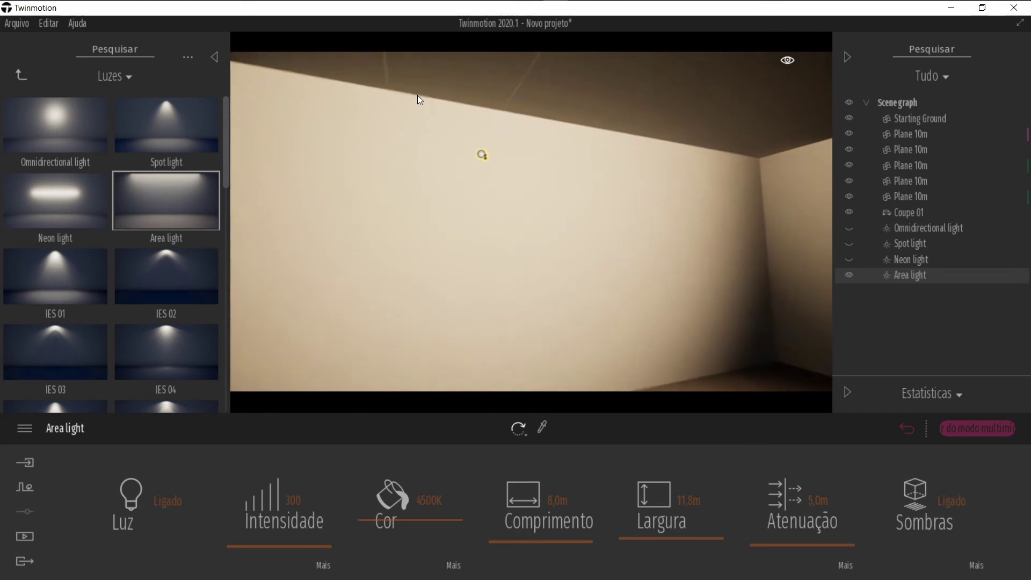
pyautogui.press('s')
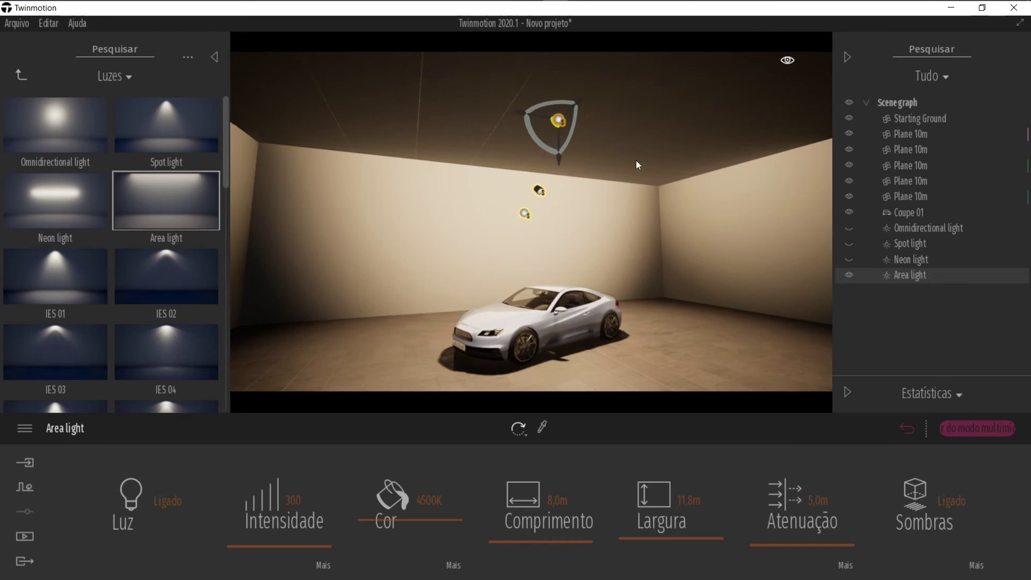
# Compare the car with the area light's shadows off and on, and return to Imagem6's view
pyautogui.click(953, 501)
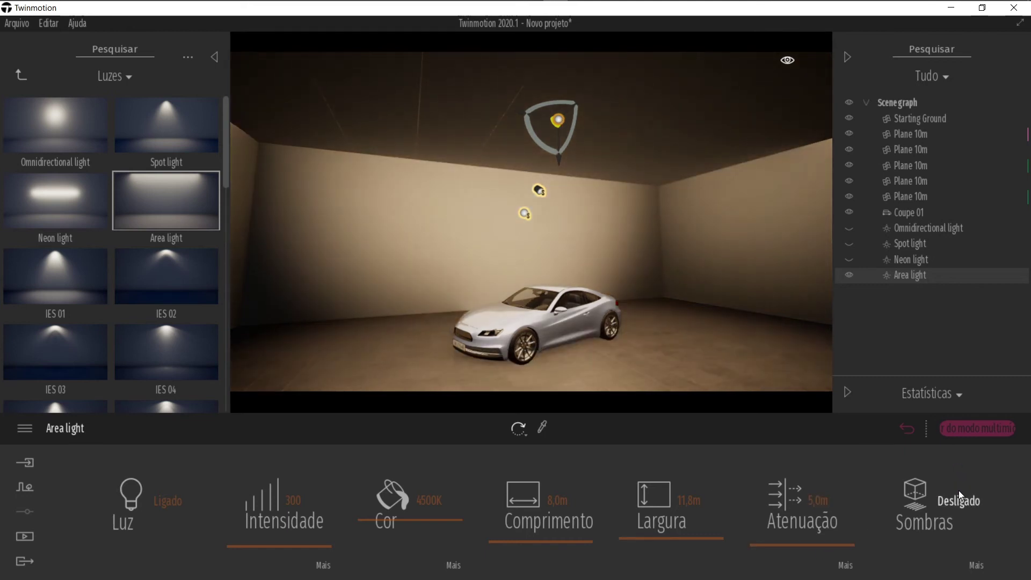
pyautogui.click(958, 493)
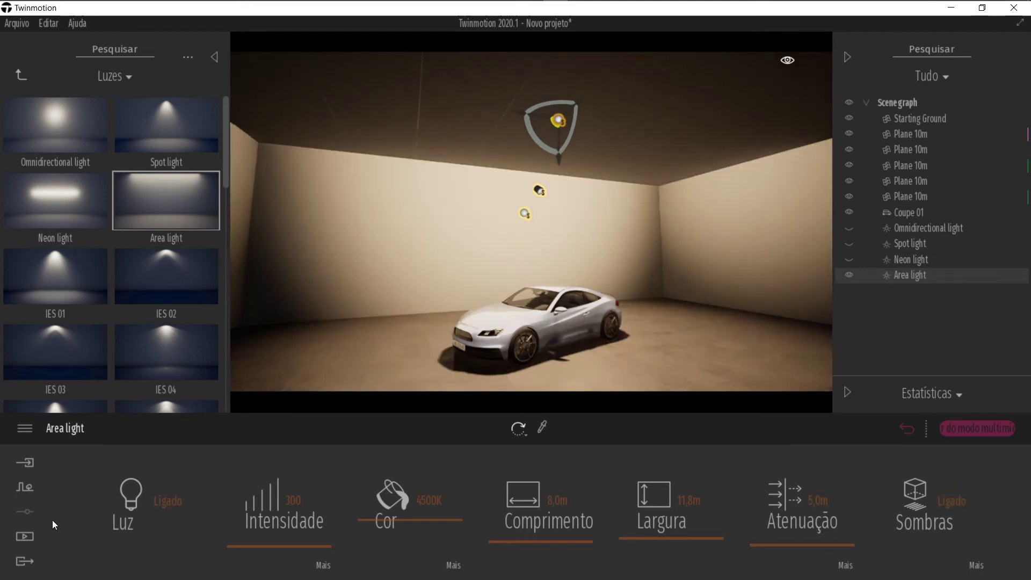
pyautogui.click(24, 536)
pyautogui.click(330, 507)
pyautogui.click(446, 475)
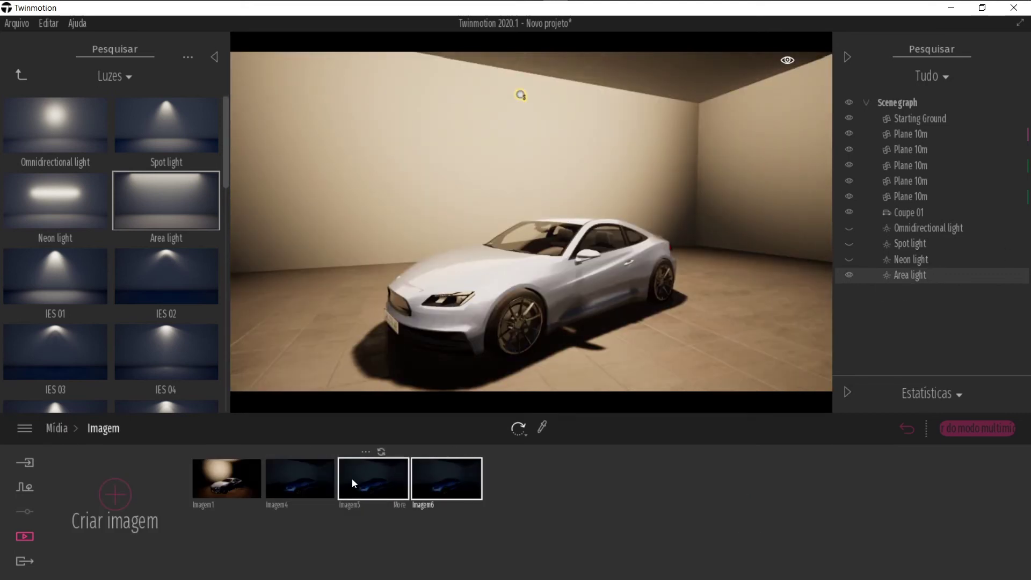
# Switch to Imagem1 and hide the area and neon lights, leaving only the omnidirectional light on
pyautogui.click(228, 485)
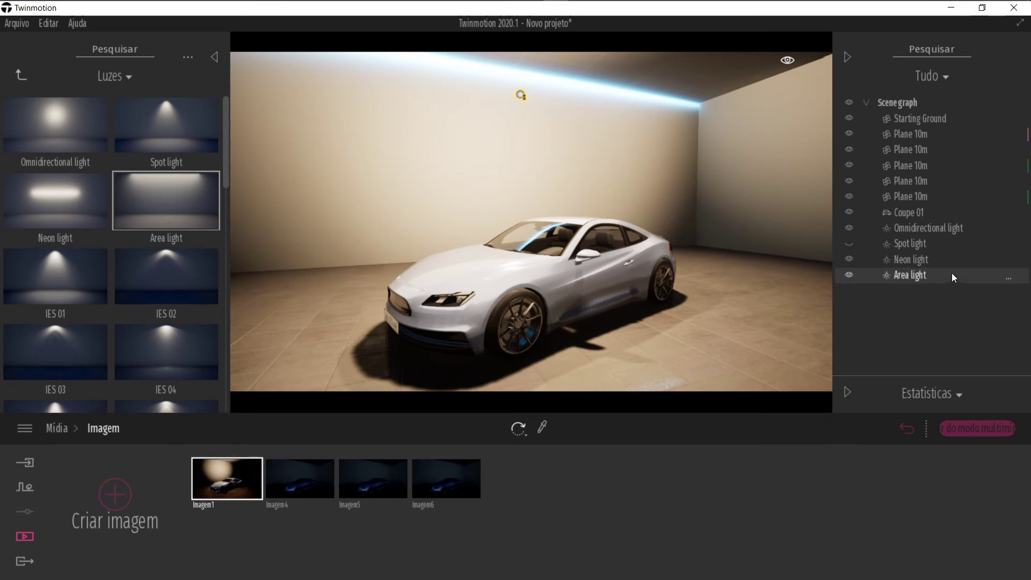
pyautogui.click(848, 275)
pyautogui.click(848, 259)
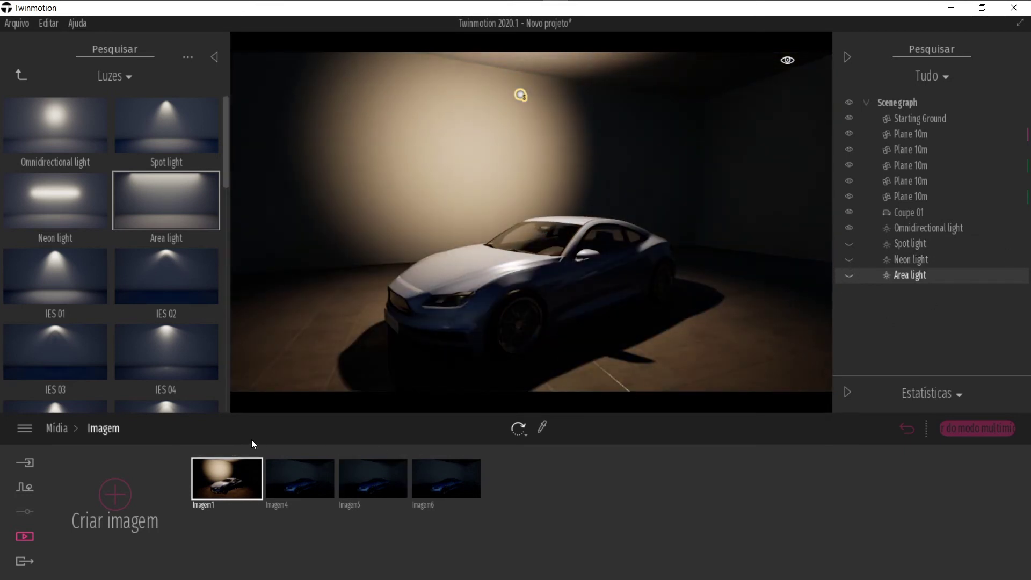
# Hide the area and neon lights in Imagem4 and refresh the image with only the spot light
pyautogui.click(304, 481)
pyautogui.click(849, 275)
pyautogui.click(848, 260)
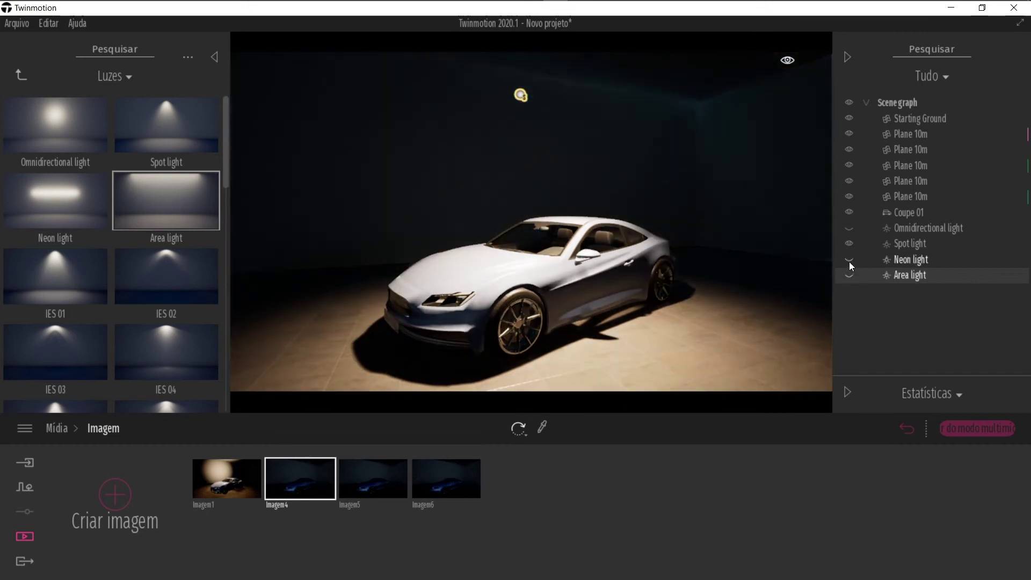
pyautogui.click(308, 452)
# Hide the area light in Imagem5 and refresh the image with only the neon light
pyautogui.click(368, 486)
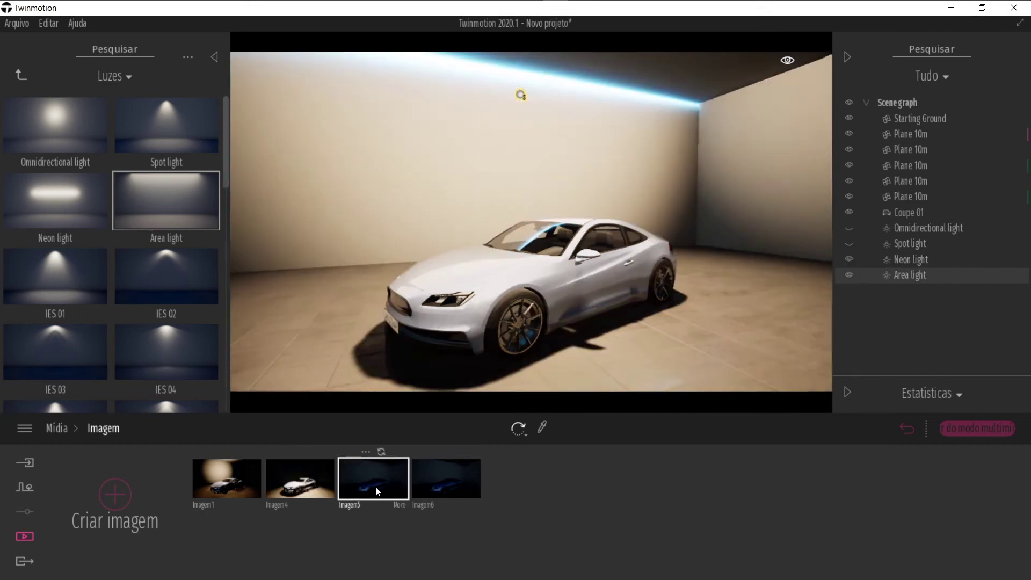
pyautogui.click(848, 275)
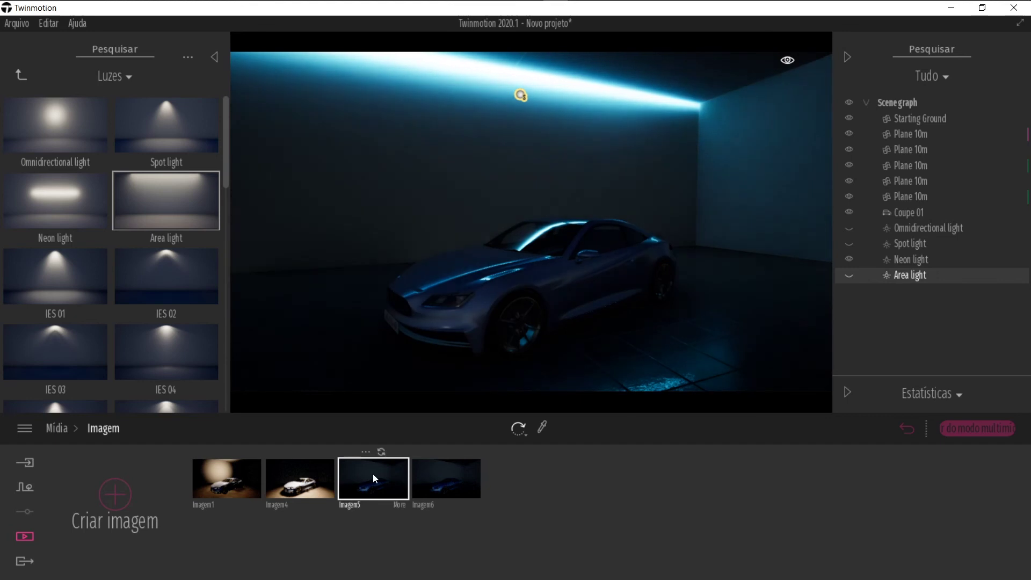
pyautogui.click(382, 452)
# Create a new image from Imagem6's view and show the omnidirectional and neon lights alongside the area light
pyautogui.click(457, 482)
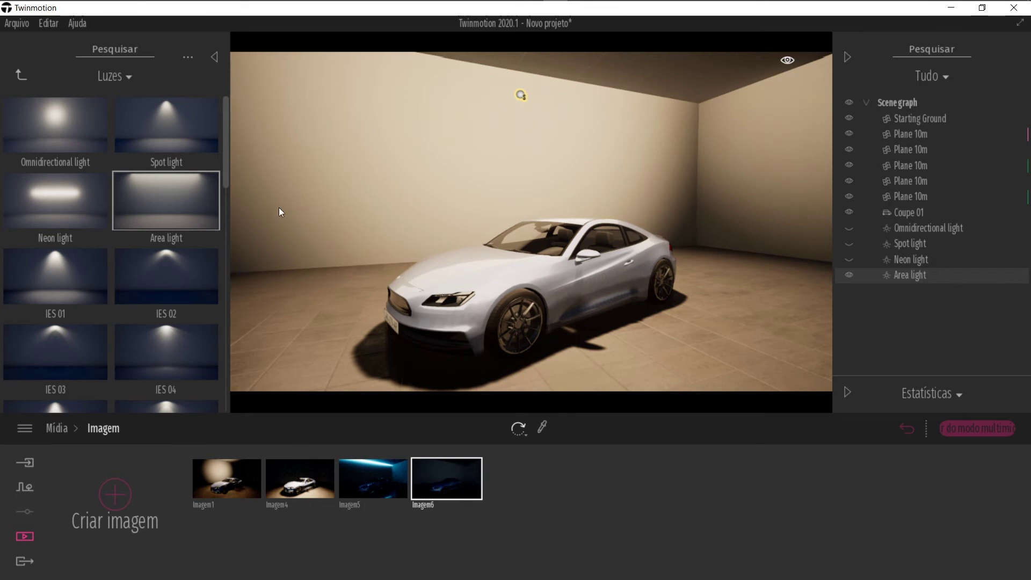
pyautogui.click(136, 501)
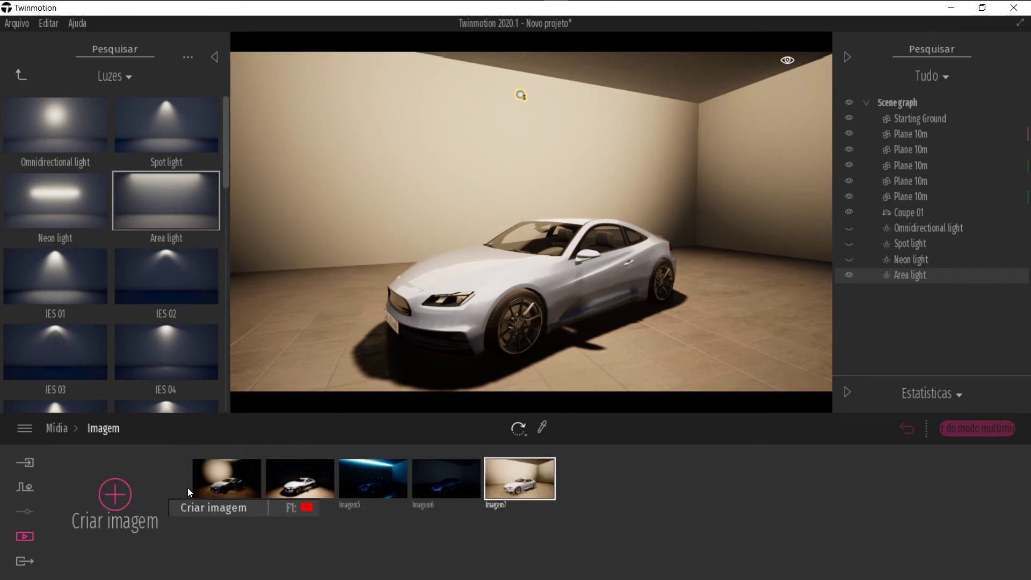
pyautogui.click(849, 228)
pyautogui.click(849, 259)
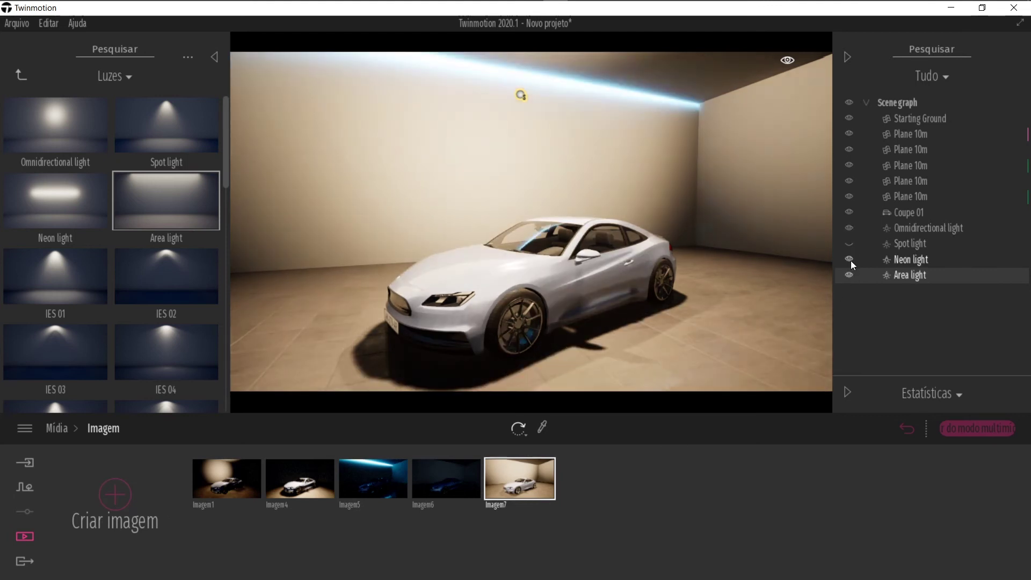
# Show the spot light in the combined setup and set the omnidirectional light's intensity to 150 lm
pyautogui.click(849, 243)
pyautogui.click(927, 229)
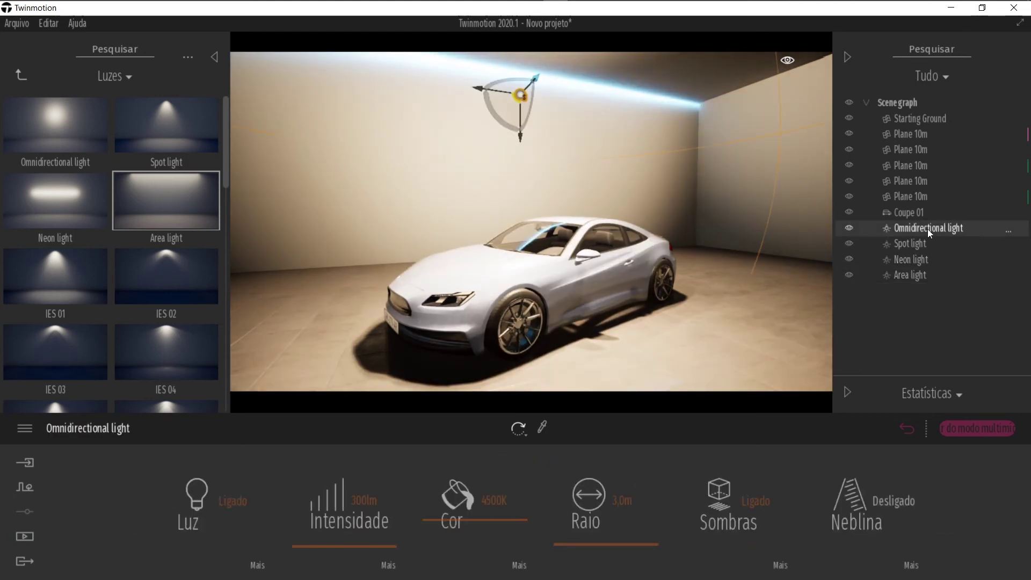
pyautogui.click(364, 502)
pyautogui.write('150')
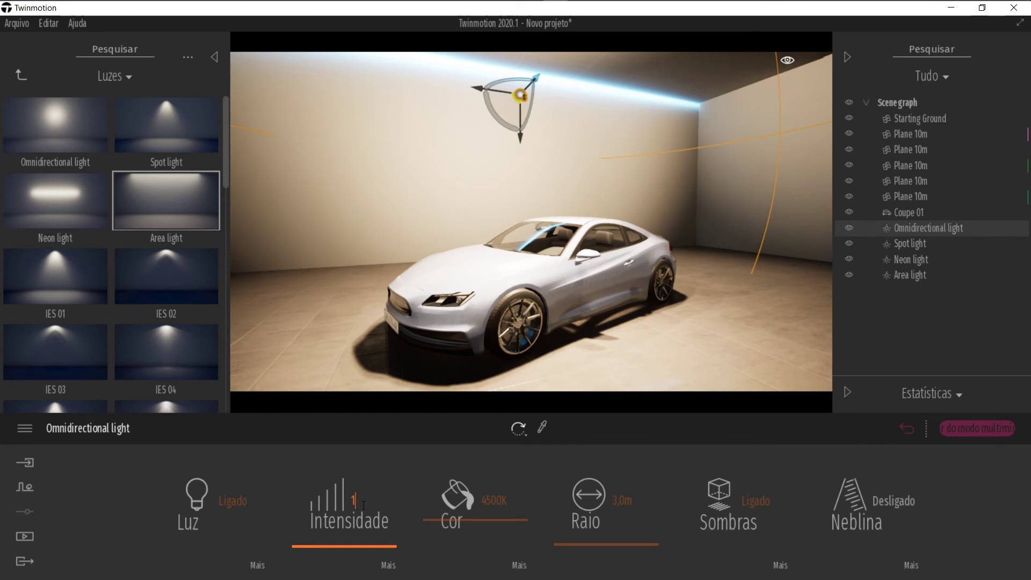
pyautogui.press('Return')
# Set the spot light's intensity to 100 lm
pyautogui.click(911, 242)
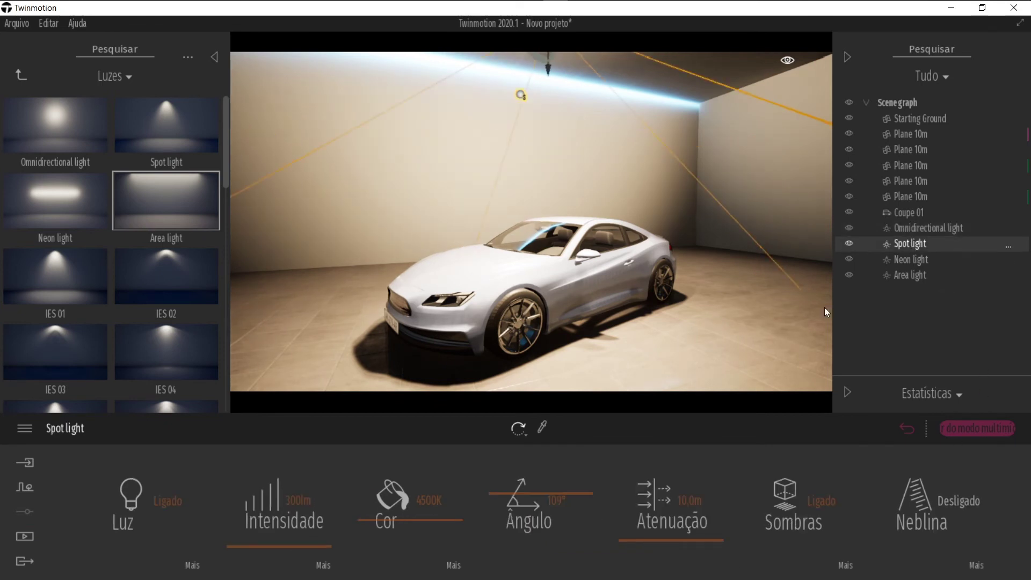
pyautogui.click(293, 500)
pyautogui.write('150')
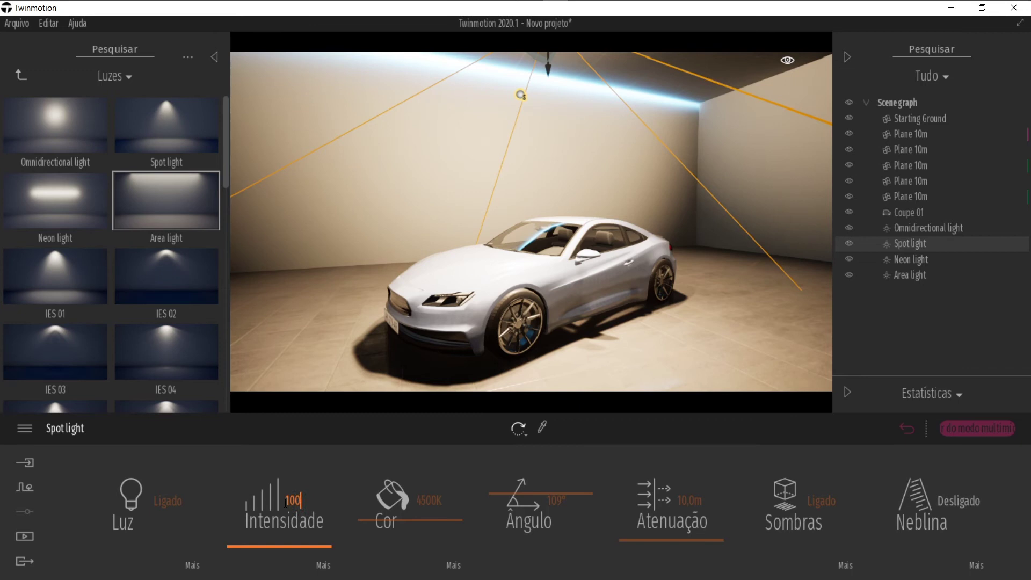
pyautogui.press('Return')
# Set the area light's intensity to 100 lm and clear the selection
pyautogui.click(913, 259)
pyautogui.click(913, 276)
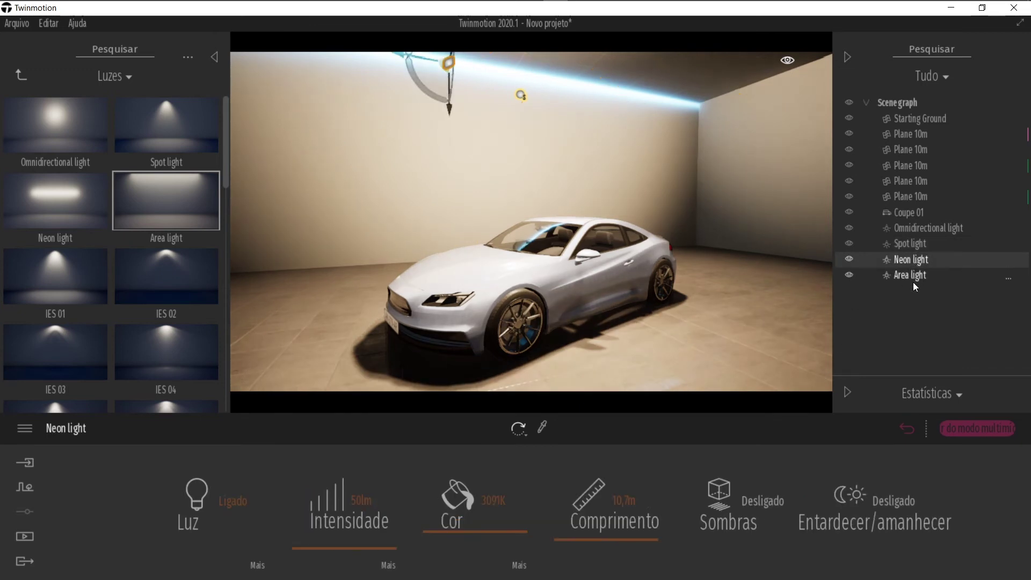
pyautogui.click(309, 505)
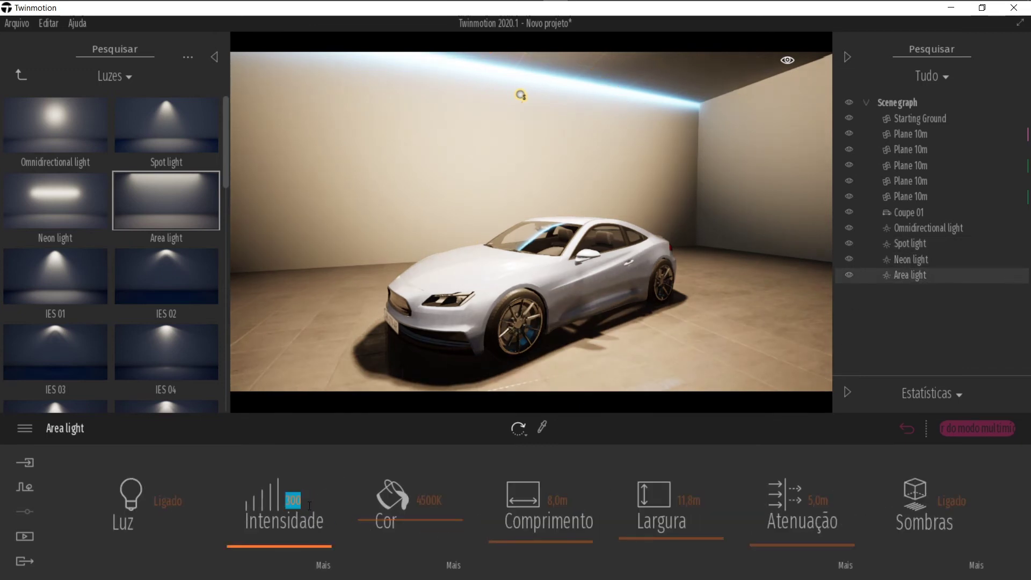
pyautogui.write('100')
pyautogui.press('Return')
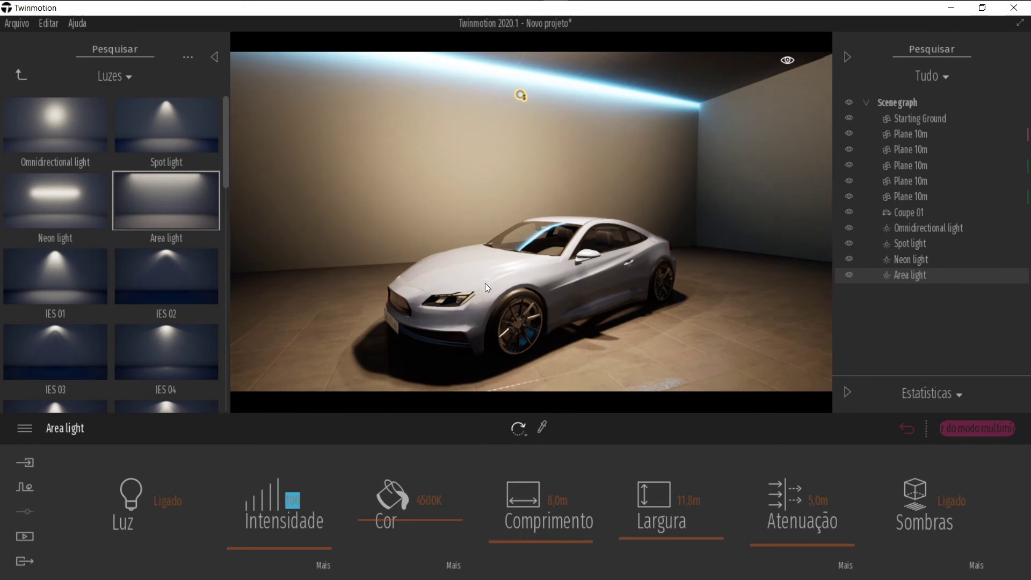
pyautogui.click(650, 146)
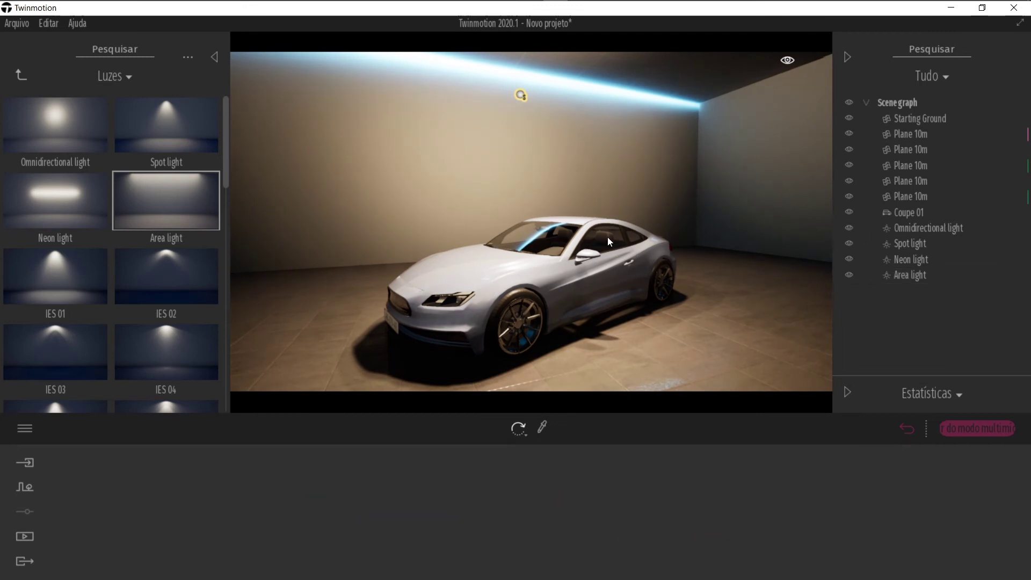
# In the Imagem7 view, hide the area light and place an IES 01 light against the back wall near the car's front
pyautogui.click(22, 536)
pyautogui.click(346, 497)
pyautogui.click(514, 484)
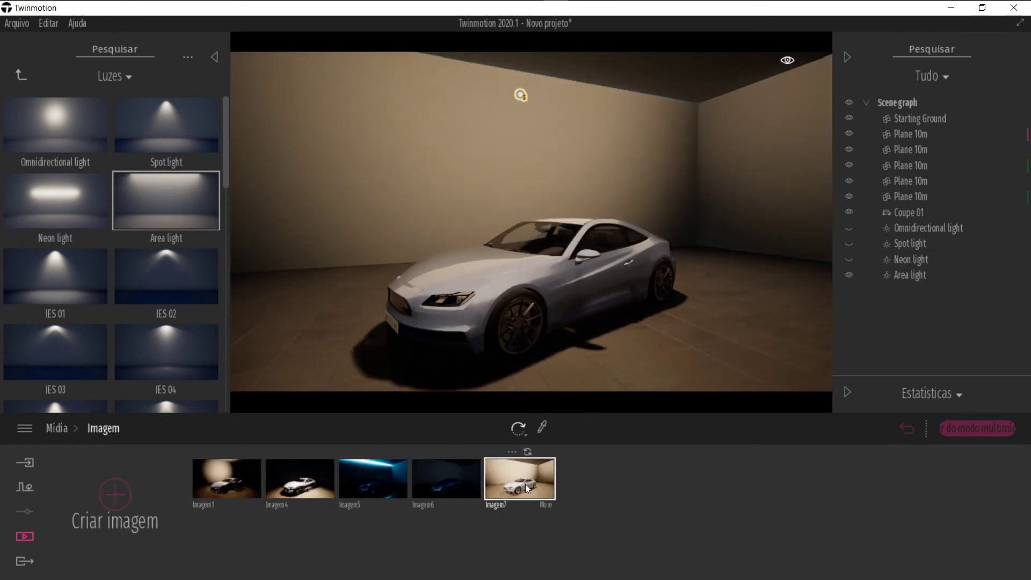
pyautogui.click(472, 479)
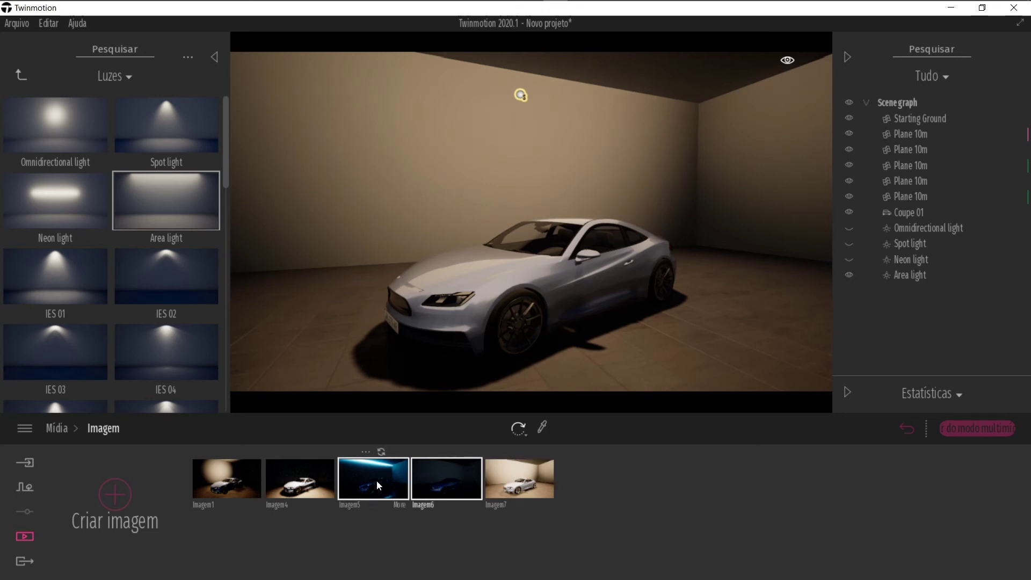
pyautogui.click(377, 485)
pyautogui.click(444, 485)
pyautogui.click(519, 483)
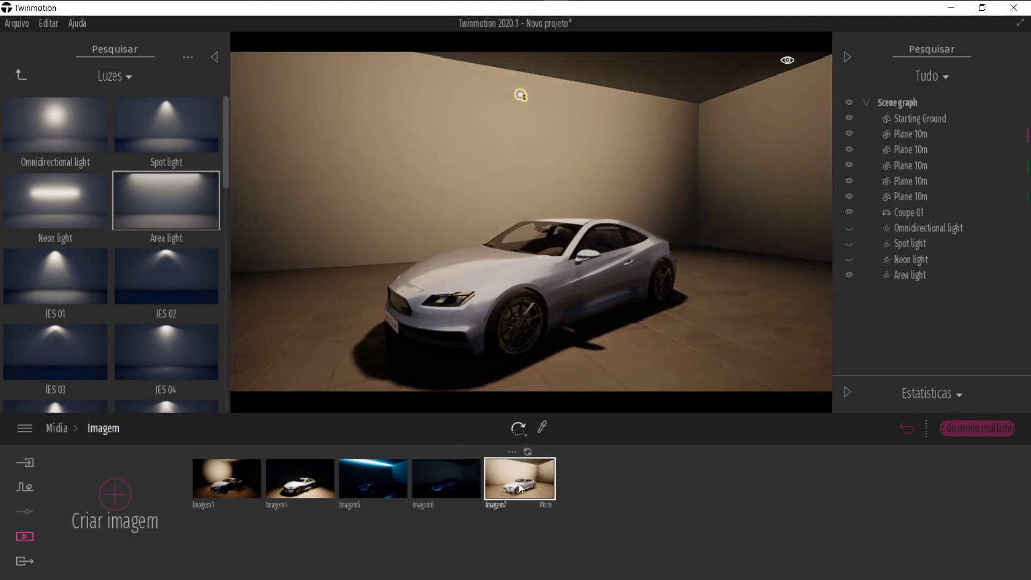
pyautogui.click(849, 275)
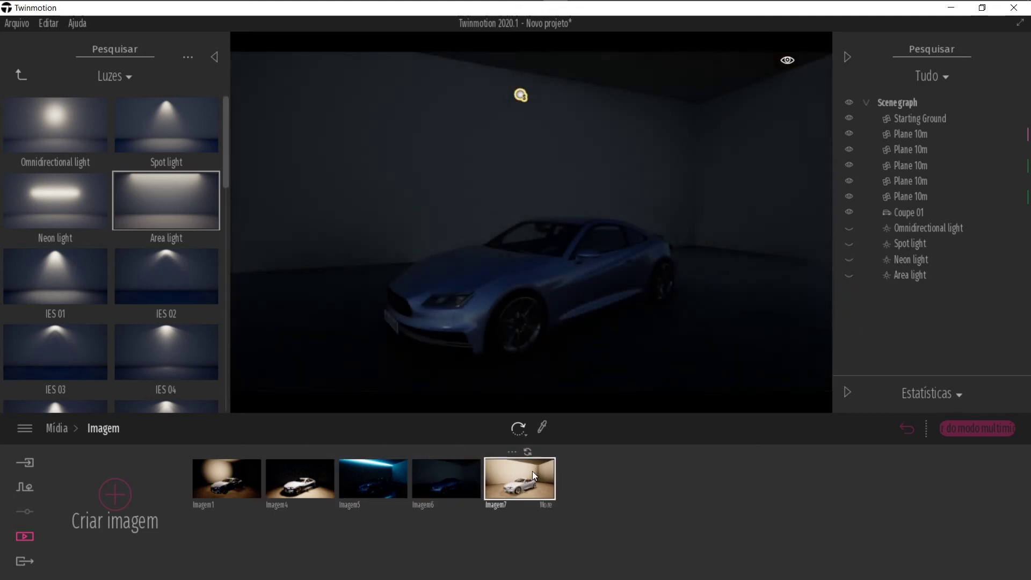
pyautogui.moveTo(53, 283); pyautogui.dragTo(354, 216)
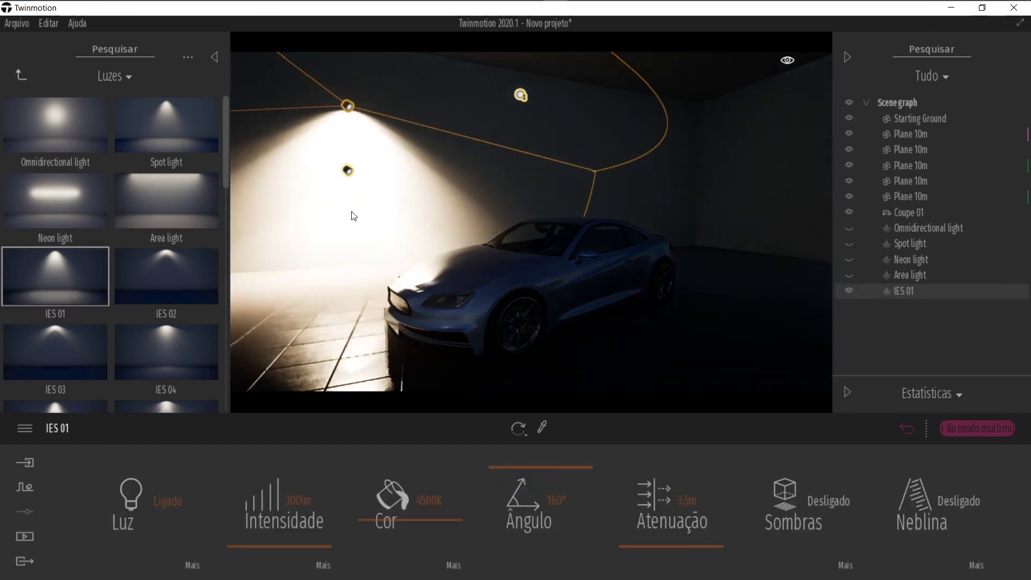
# Reopen Imagem7, hide its area light and refresh the image with only the IES 01 light
pyautogui.click(24, 536)
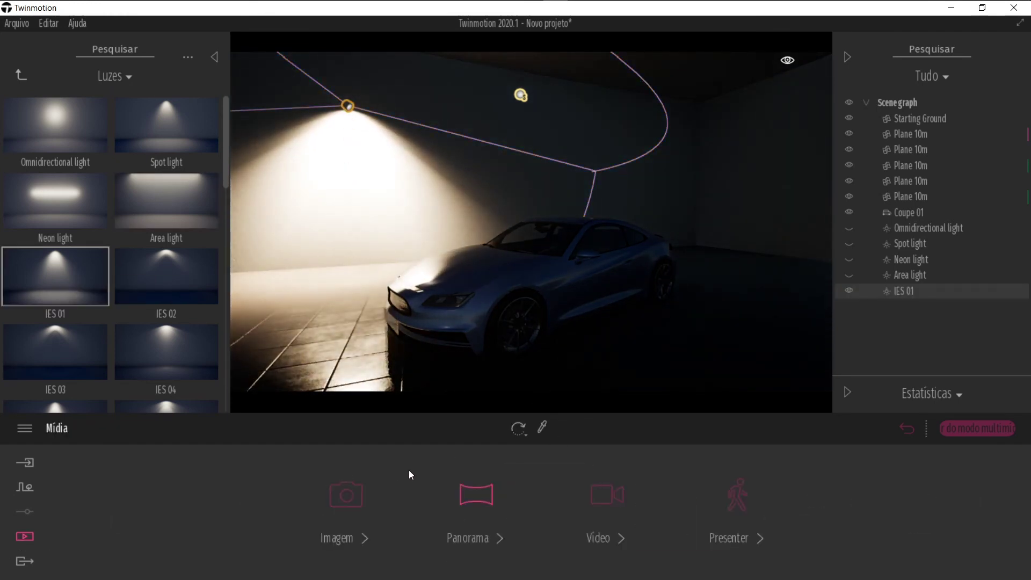
pyautogui.click(345, 493)
pyautogui.click(517, 479)
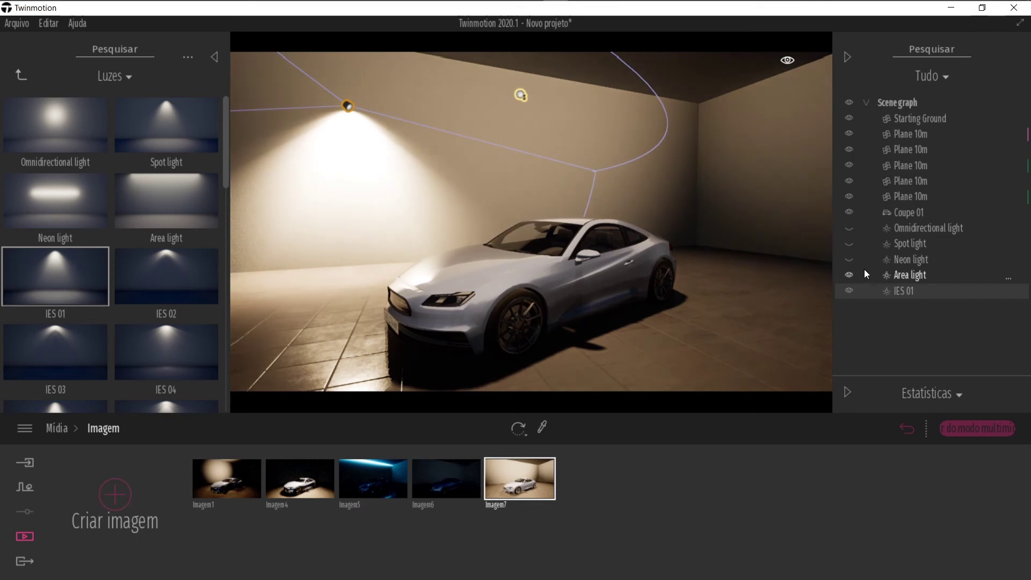
pyautogui.click(848, 275)
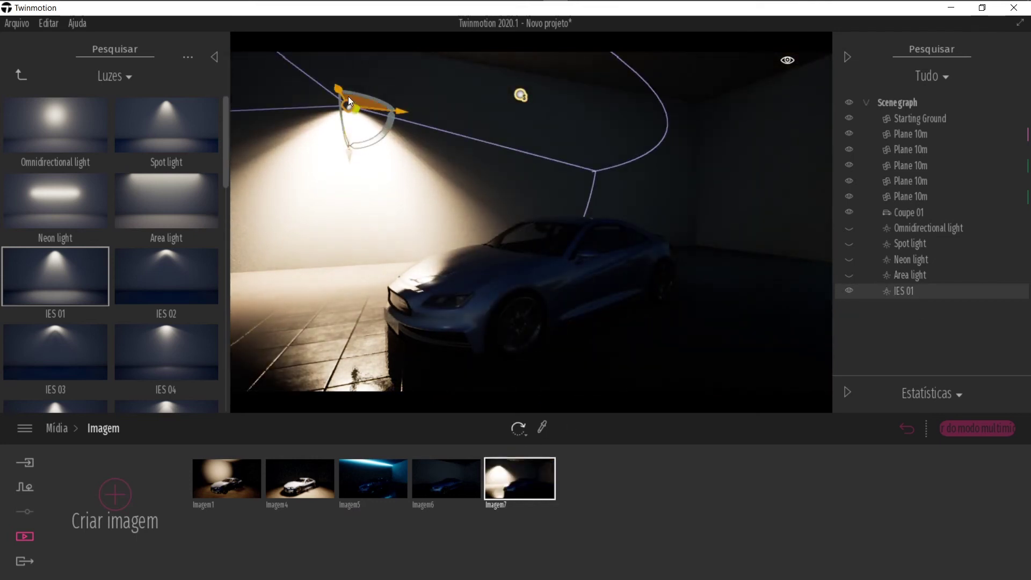
# Move the IES 01 light about 0.35 m closer to the back wall
pyautogui.moveTo(339, 89); pyautogui.dragTo(327, 81)
pyautogui.press('w')
pyautogui.moveTo(515, 154); pyautogui.dragTo(504, 119, button='right')
pyautogui.press('w')
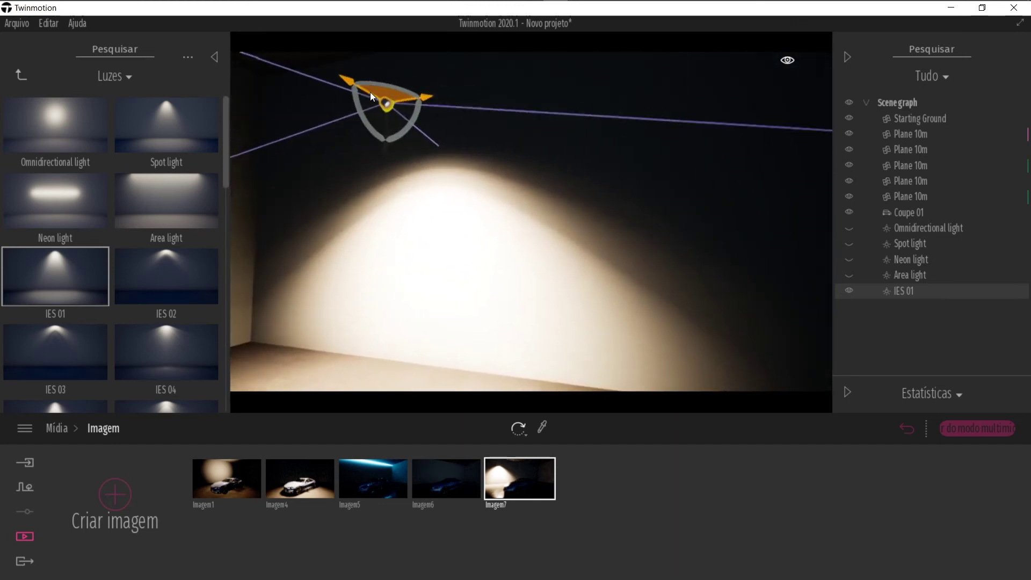
pyautogui.moveTo(369, 92); pyautogui.dragTo(363, 143, button='middle')
pyautogui.moveTo(352, 162); pyautogui.dragTo(397, 166)
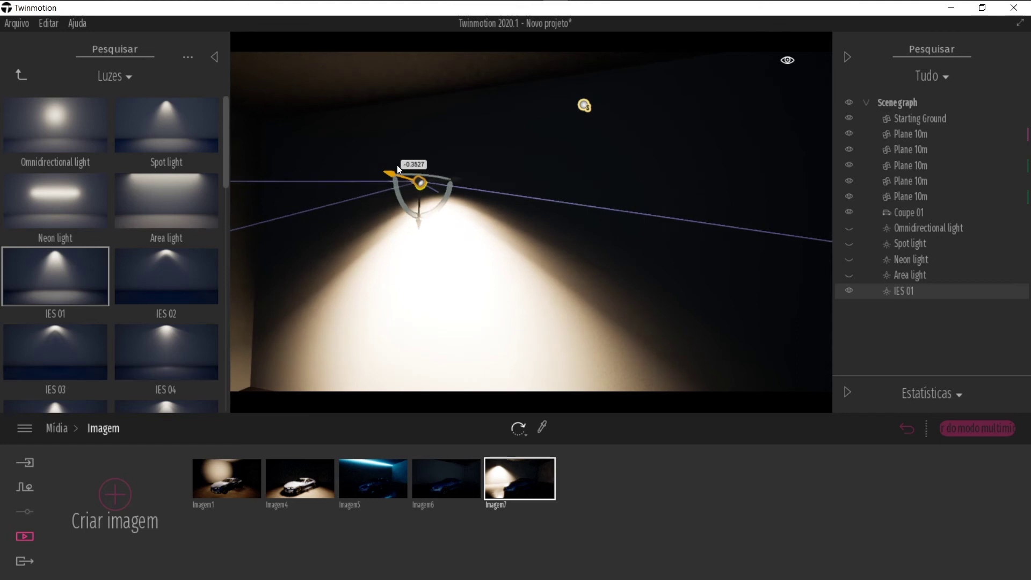
# Place a Poster Frame Square from the living room decorations (Decorações) on the wall beneath the IES 01 light
pyautogui.click(19, 75)
pyautogui.click(62, 204)
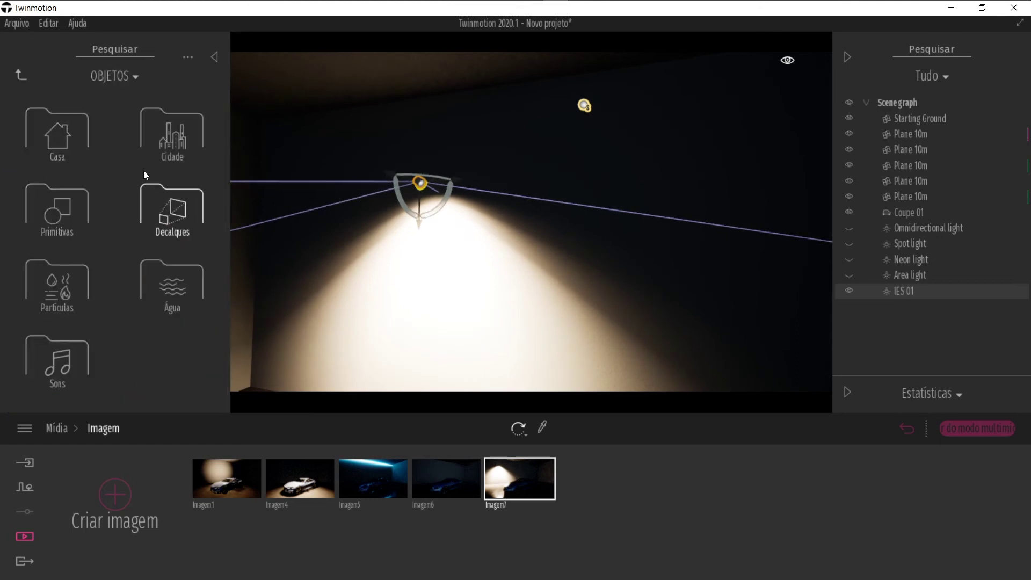
pyautogui.click(62, 144)
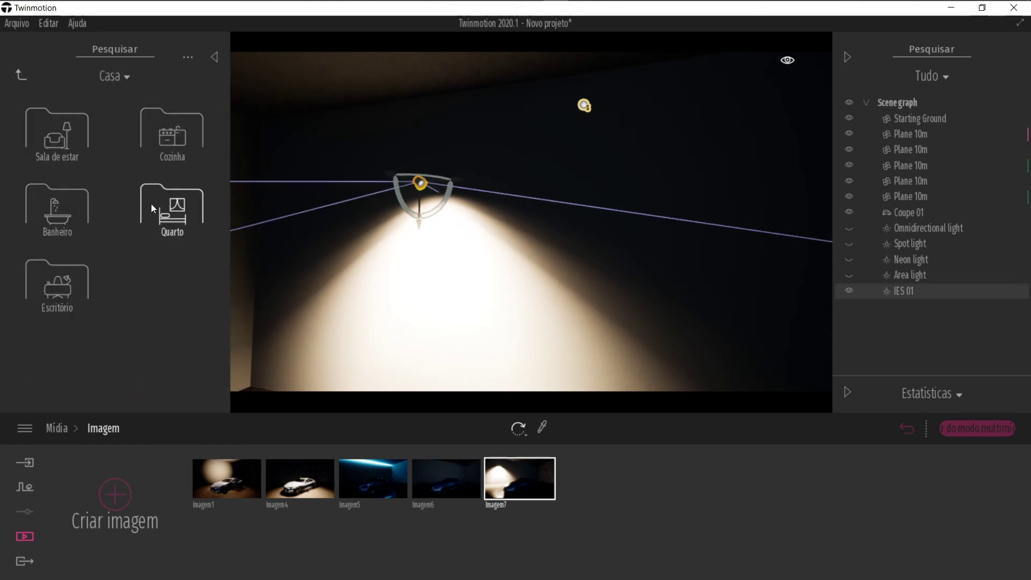
pyautogui.click(152, 209)
pyautogui.click(22, 76)
pyautogui.click(172, 134)
pyautogui.click(16, 78)
pyautogui.click(57, 134)
pyautogui.click(172, 287)
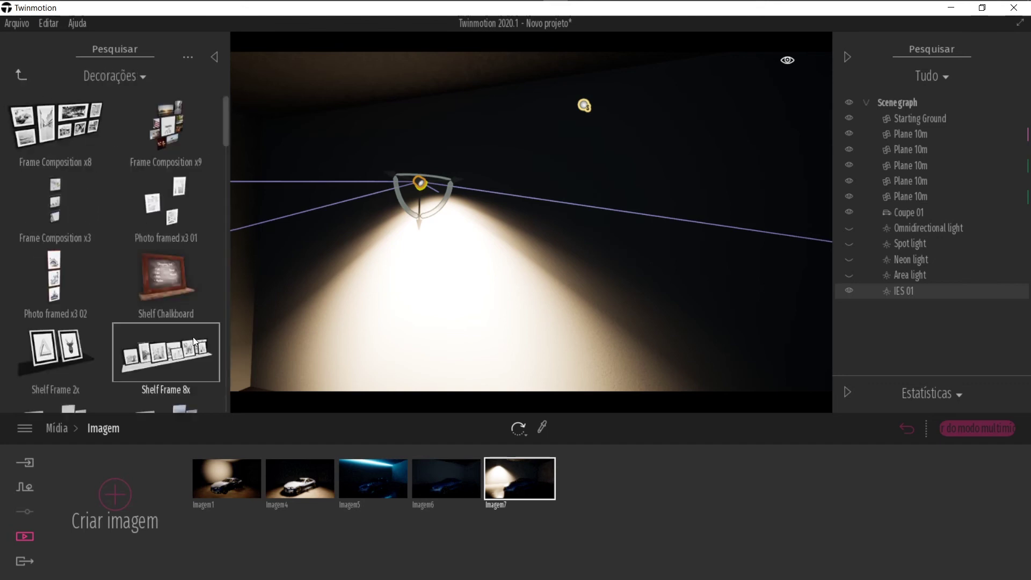
pyautogui.scroll(-2, 75, 257)
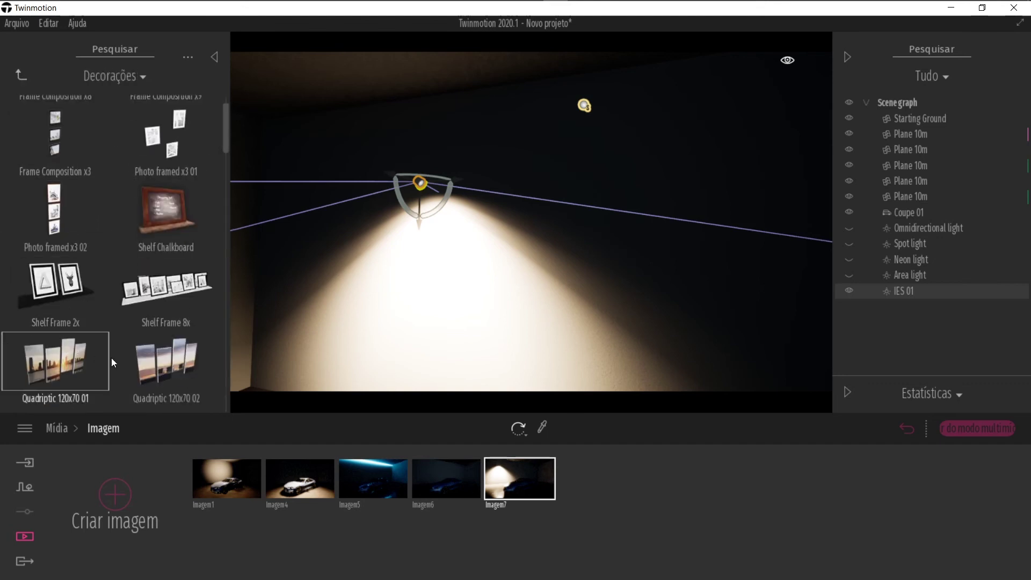
pyautogui.scroll(-3, 111, 358)
pyautogui.moveTo(62, 325); pyautogui.dragTo(433, 276)
# Raise the IES 01 light about 0.52 m toward the ceiling and shift it about 0.15 m away from the wall
pyautogui.click(421, 182)
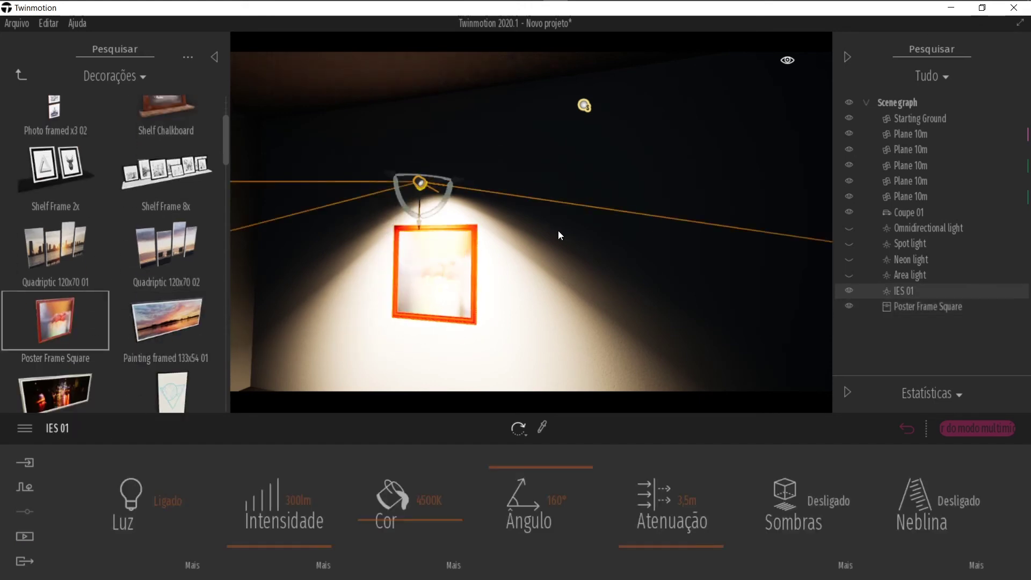
pyautogui.moveTo(558, 231); pyautogui.dragTo(507, 259, button='right')
pyautogui.moveTo(354, 225); pyautogui.dragTo(367, 115)
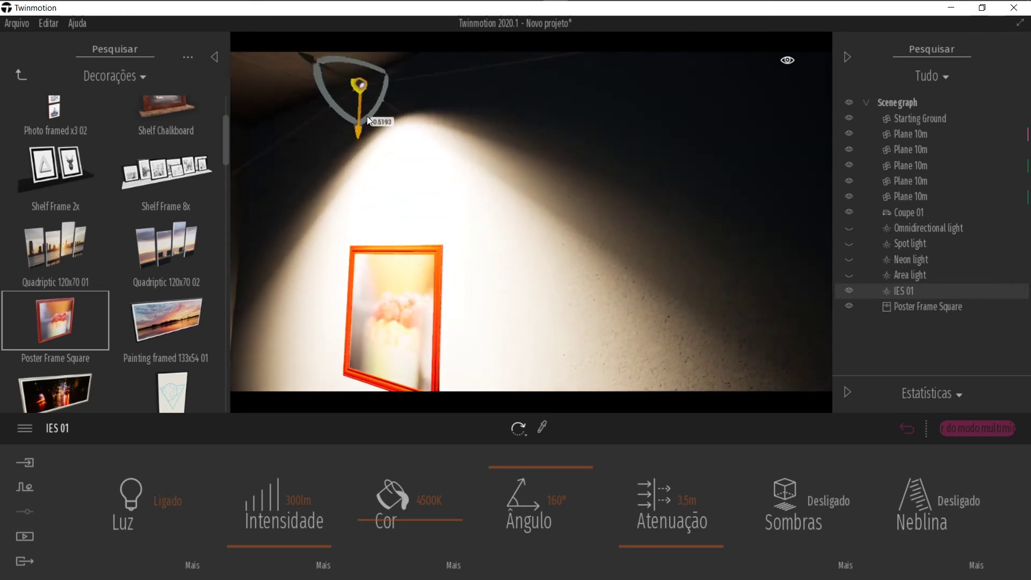
pyautogui.scroll(-2, 368, 114)
pyautogui.moveTo(393, 148); pyautogui.dragTo(409, 113)
pyautogui.press('Escape')
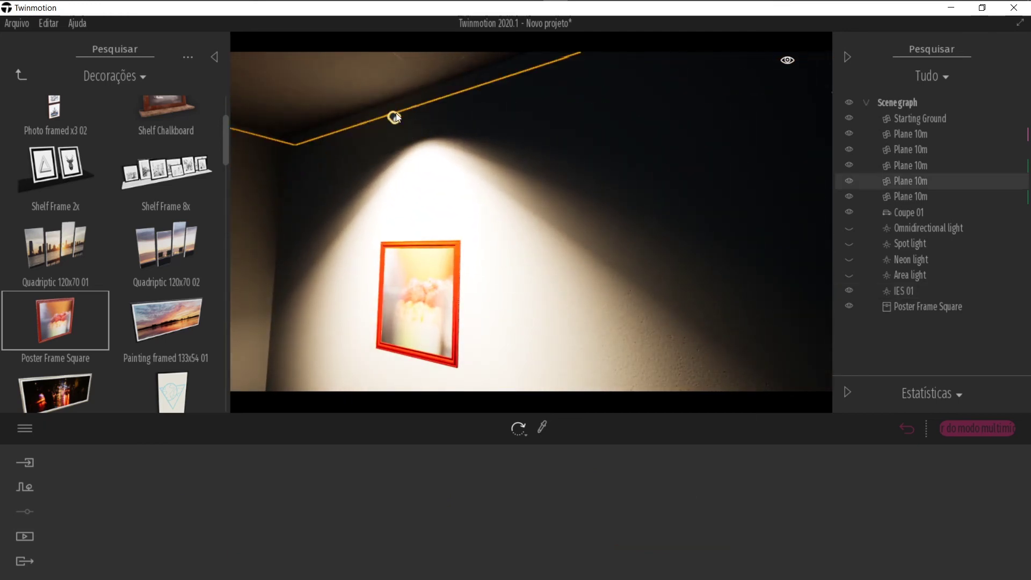
pyautogui.click(394, 117)
pyautogui.moveTo(347, 98); pyautogui.dragTo(320, 90)
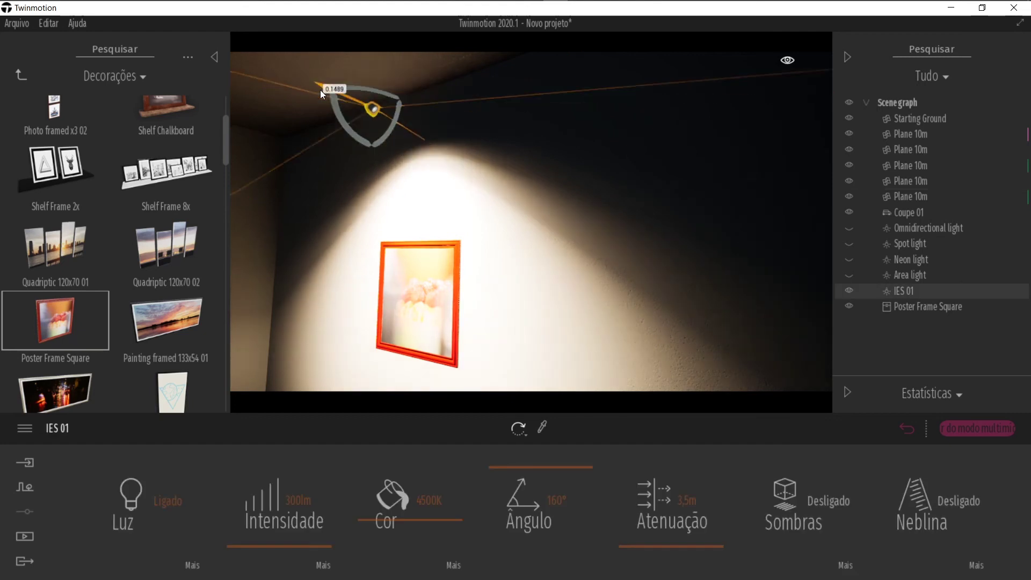
# Narrow the IES 01 light's angle to 68° and tilt its beam toward the poster frame
pyautogui.moveTo(497, 475); pyautogui.dragTo(441, 476)
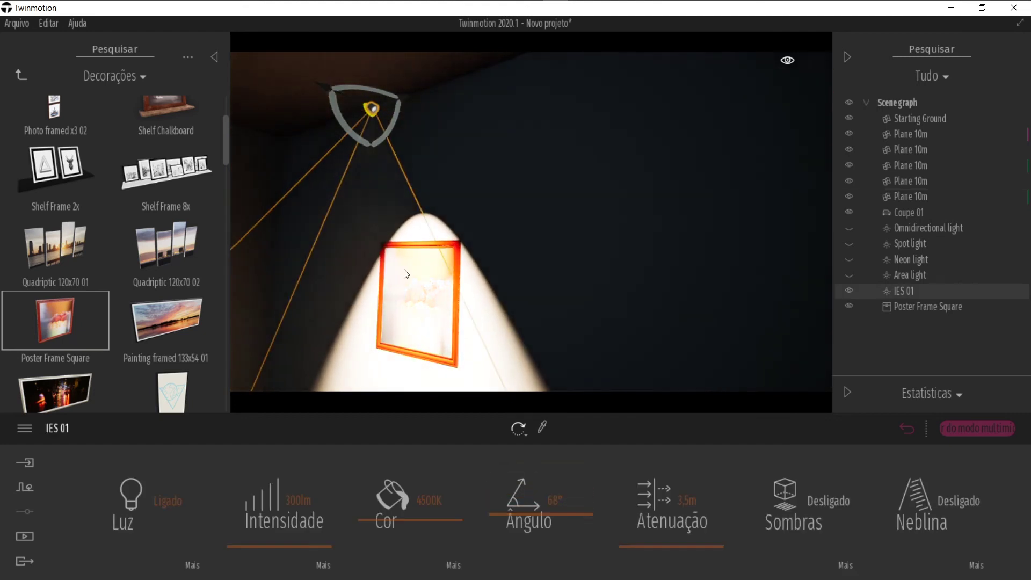
pyautogui.moveTo(340, 120); pyautogui.dragTo(365, 147)
pyautogui.moveTo(376, 156); pyautogui.dragTo(420, 242, button='right')
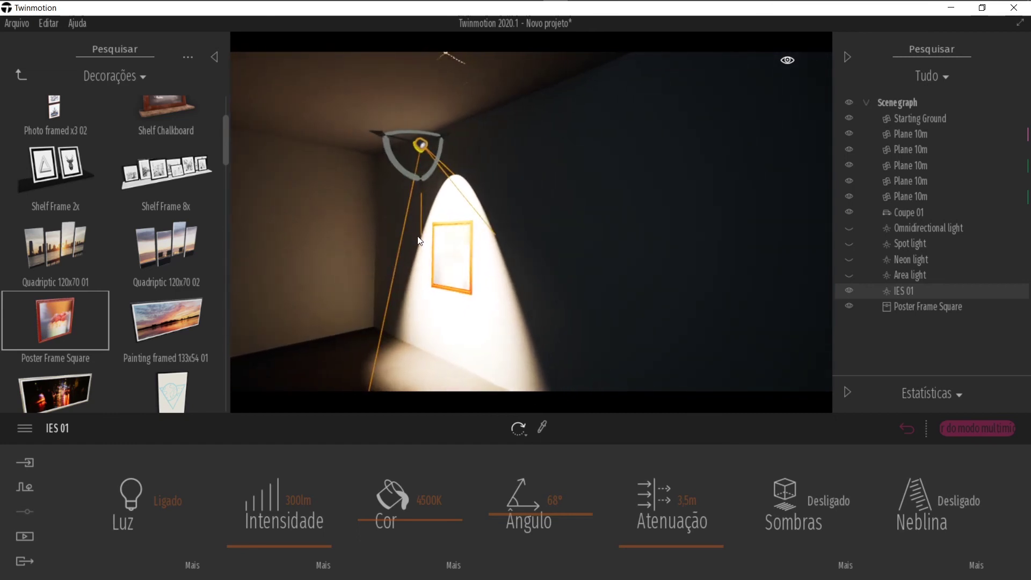
pyautogui.click(629, 325)
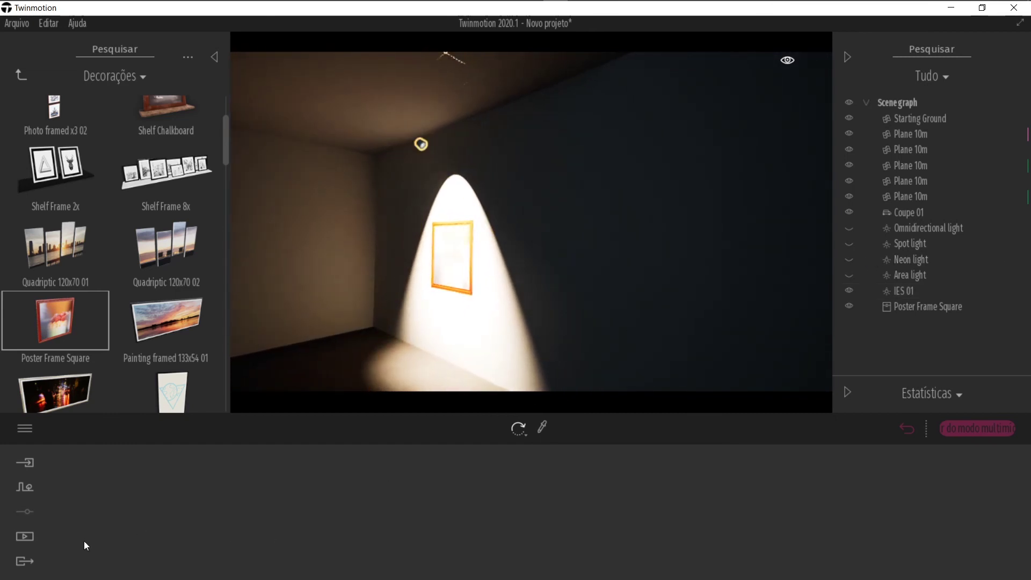
# Return to the saved Imagem7 view and select the IES 01 light
pyautogui.click(66, 535)
pyautogui.click(346, 495)
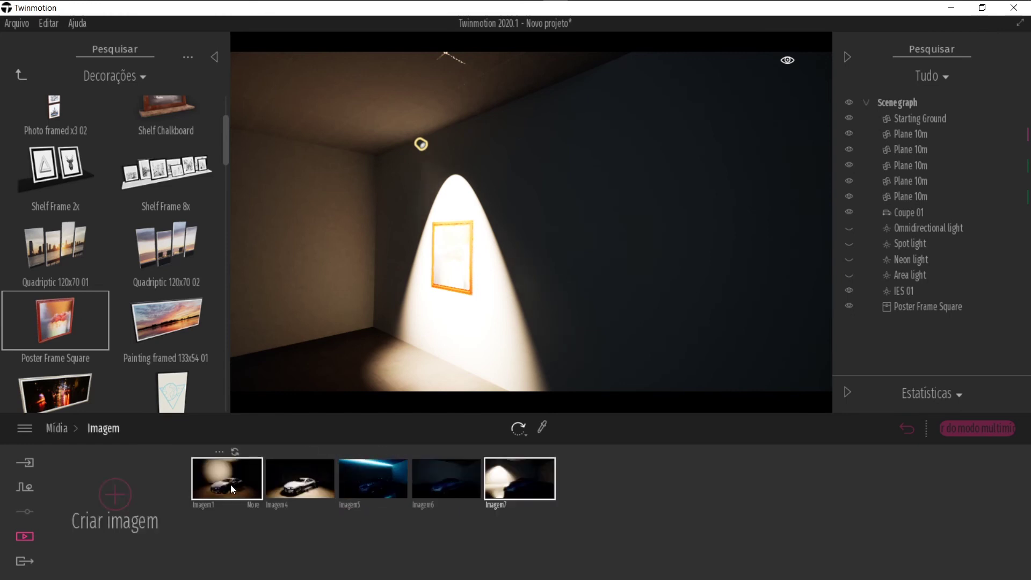
pyautogui.click(507, 463)
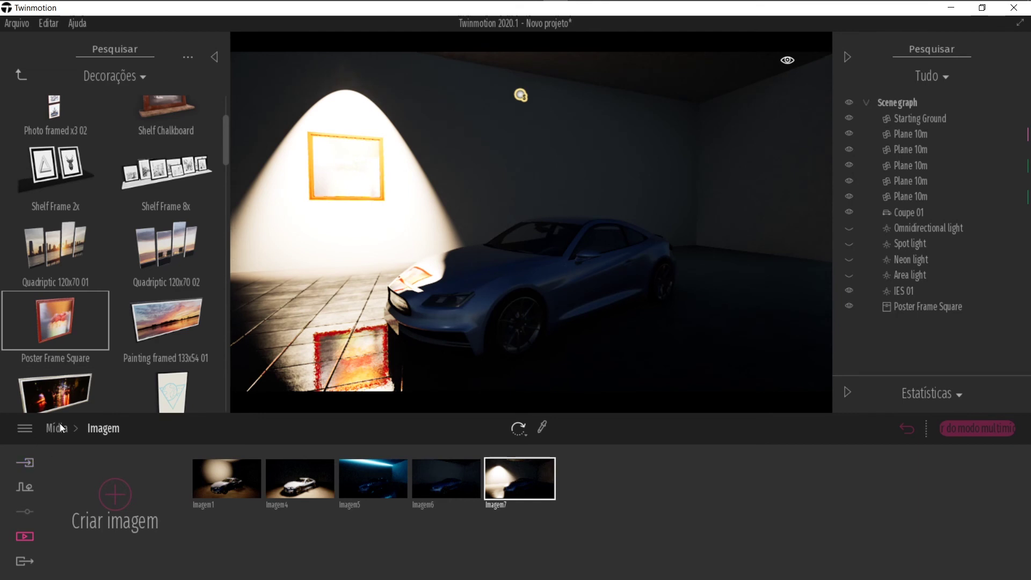
pyautogui.click(928, 293)
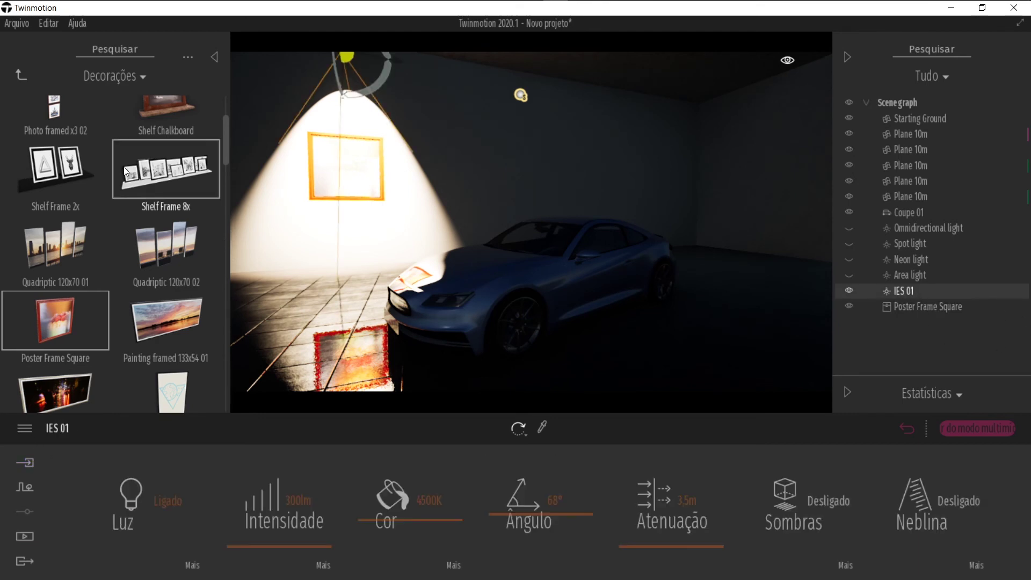
# Leave the decorations for the library's root and open the lights folder (Luzes) at the IES lights
pyautogui.click(20, 75)
pyautogui.click(20, 75)
pyautogui.click(21, 75)
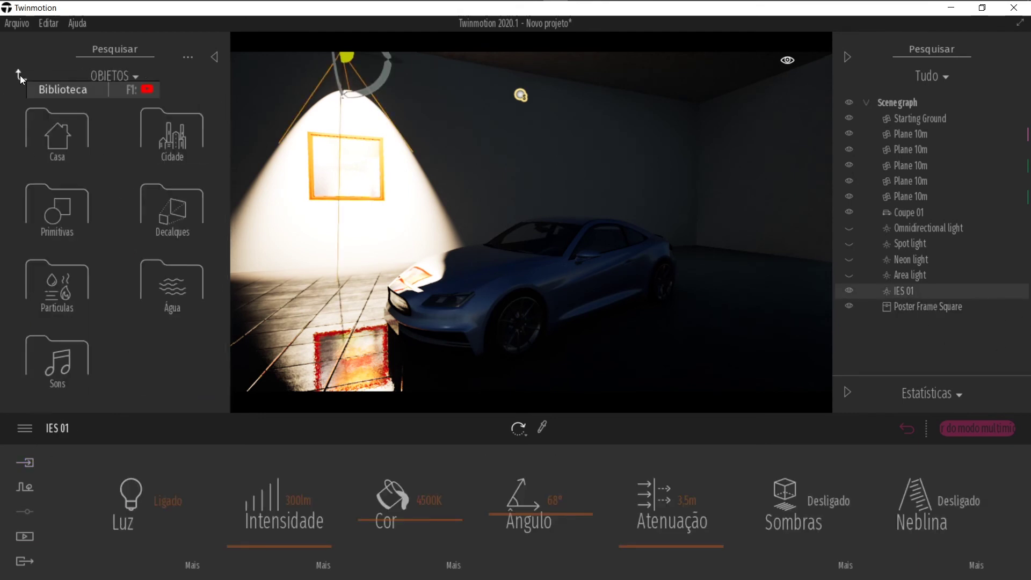
pyautogui.click(21, 75)
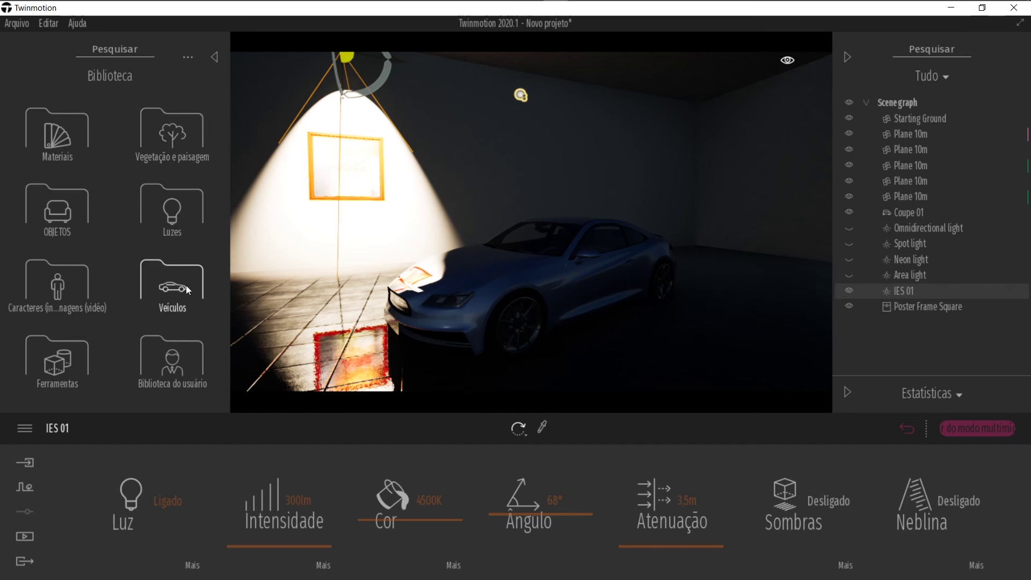
pyautogui.click(172, 212)
pyautogui.scroll(-4, 183, 257)
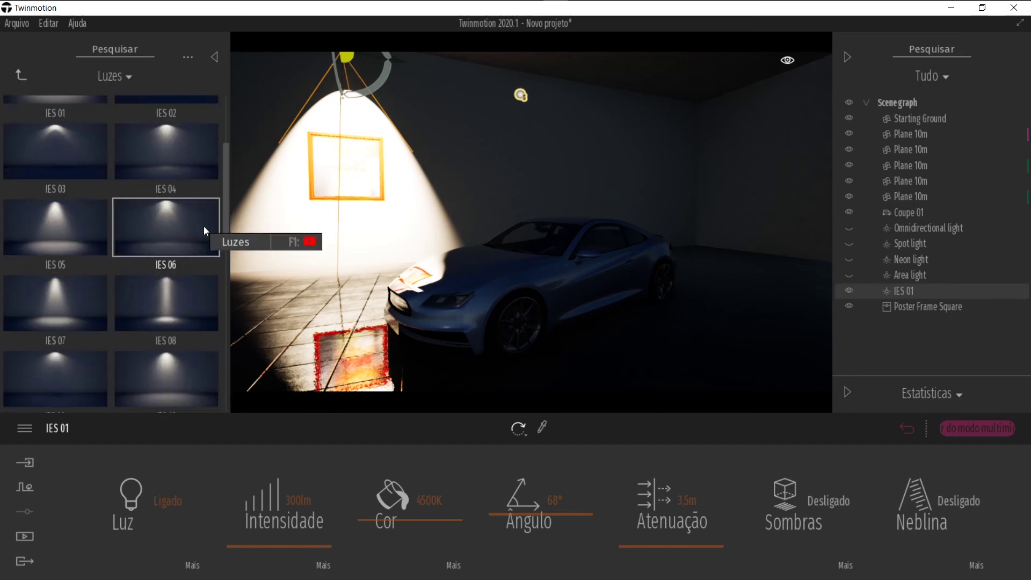
pyautogui.scroll(2, 96, 227)
pyautogui.scroll(1, 60, 155)
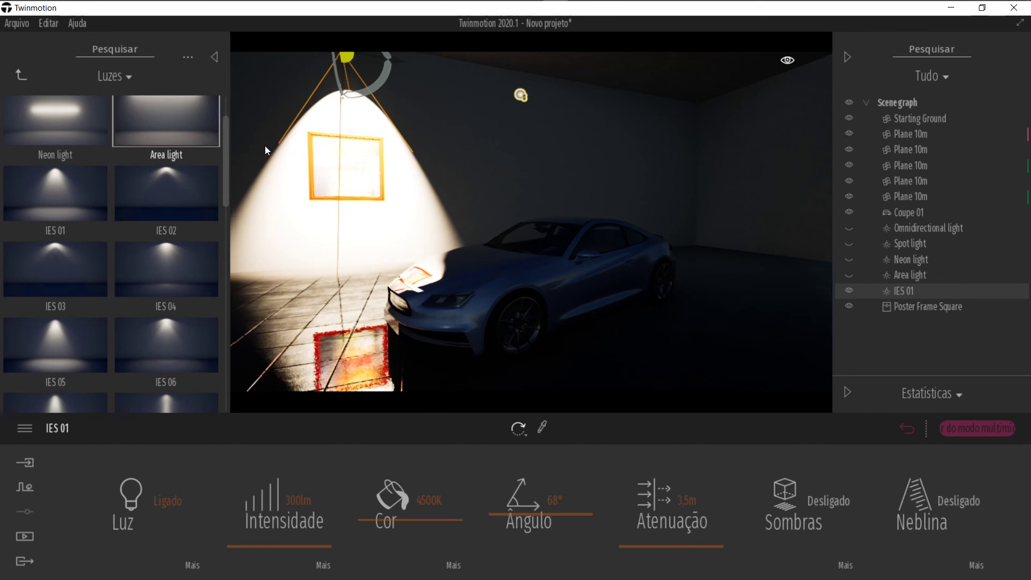
# Widen the IES 01 light's angle to 138°
pyautogui.moveTo(520, 376); pyautogui.dragTo(543, 561)
pyautogui.moveTo(498, 511); pyautogui.dragTo(539, 513)
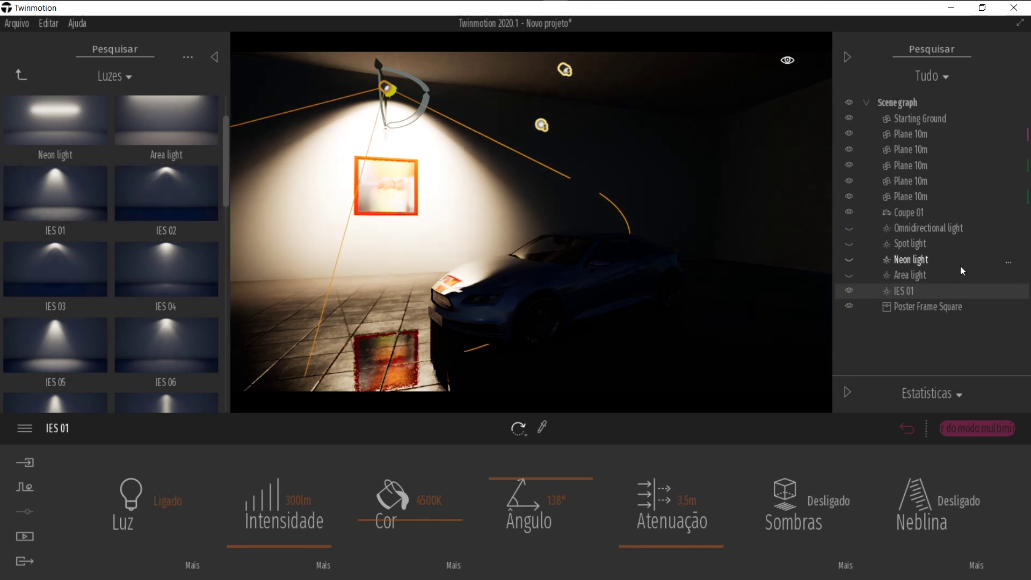
# Replace the IES 01 light with IES 02 using Substituir objeto and set its angle to 122°
pyautogui.click(919, 275)
pyautogui.click(925, 291)
pyautogui.rightClick(918, 293)
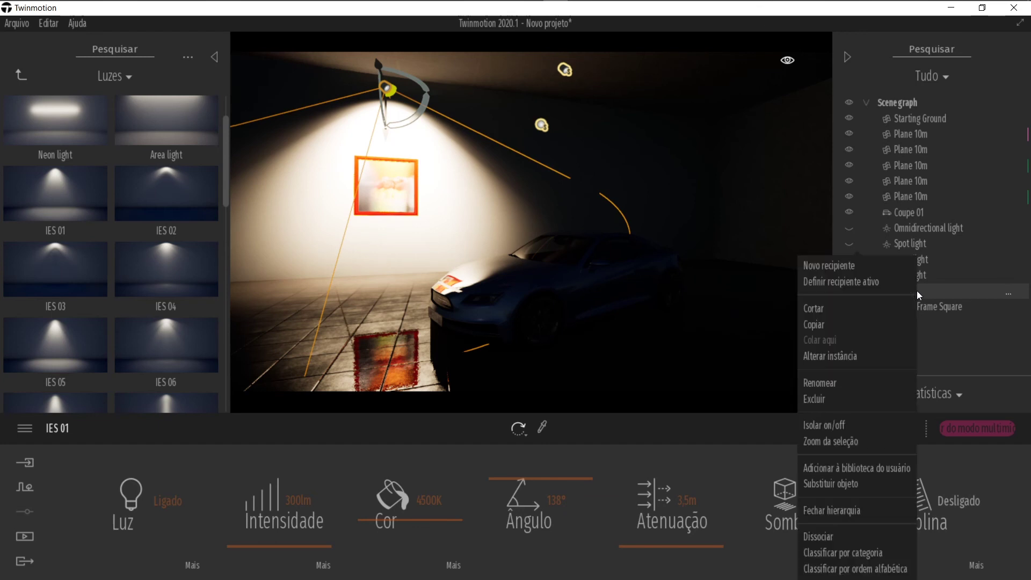
pyautogui.click(831, 492)
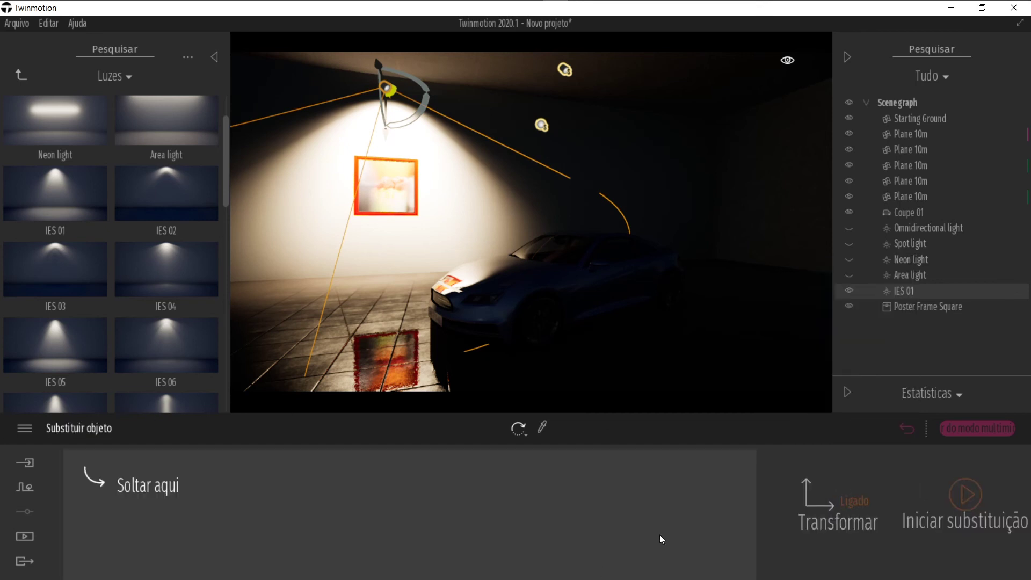
pyautogui.scroll(2, 80, 242)
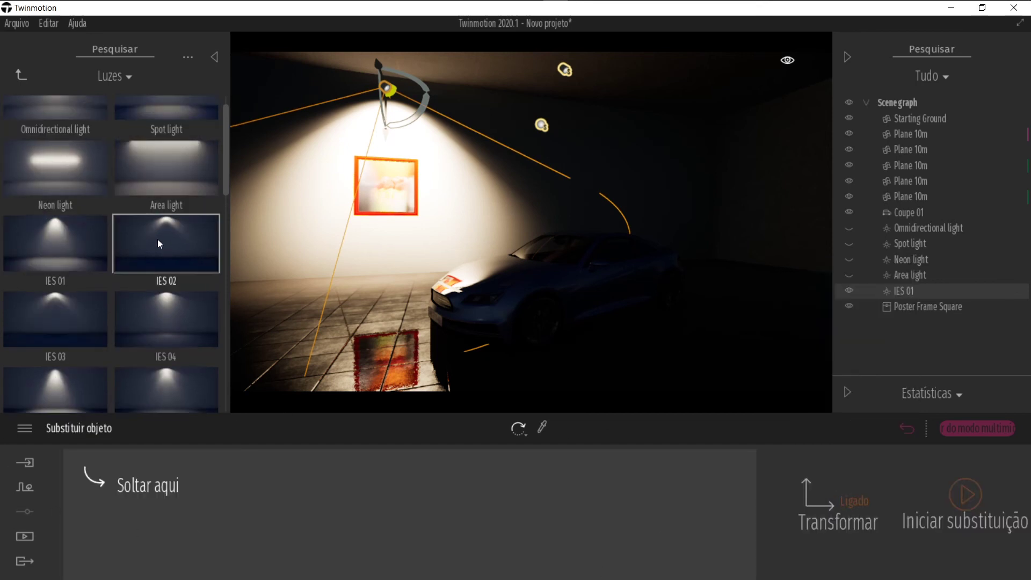
pyautogui.scroll(-1, 167, 318)
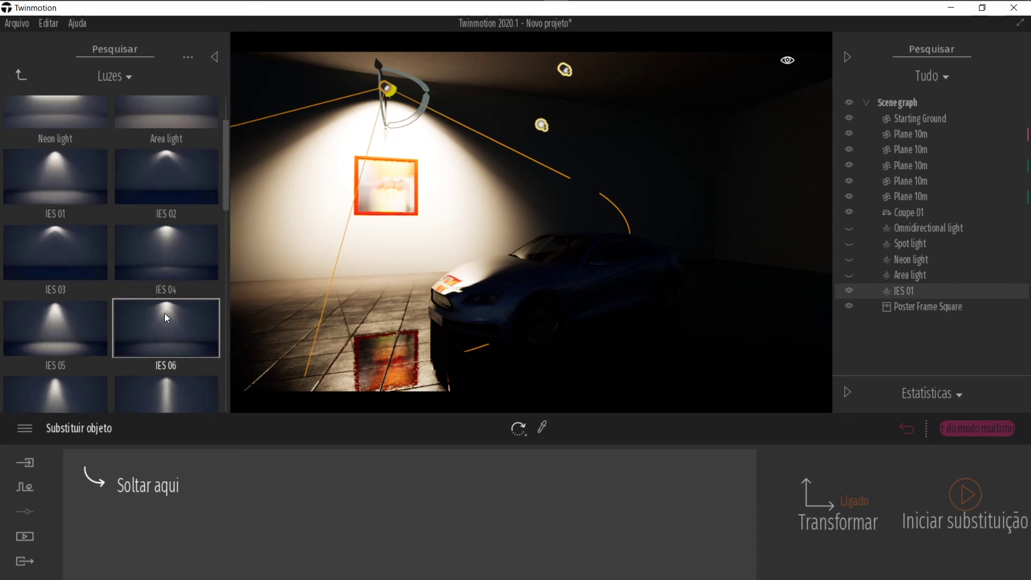
pyautogui.moveTo(157, 180); pyautogui.dragTo(195, 488)
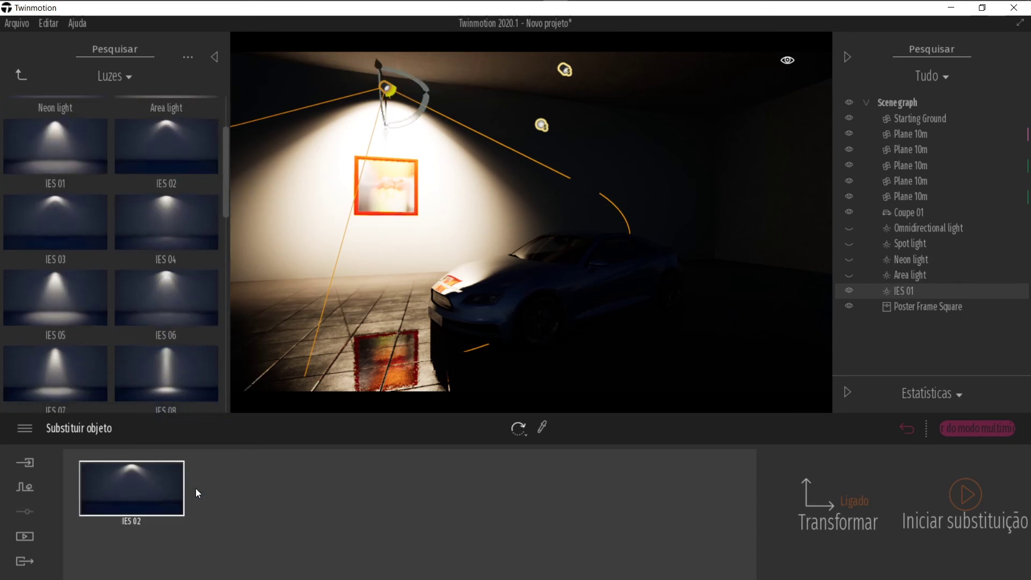
pyautogui.click(955, 507)
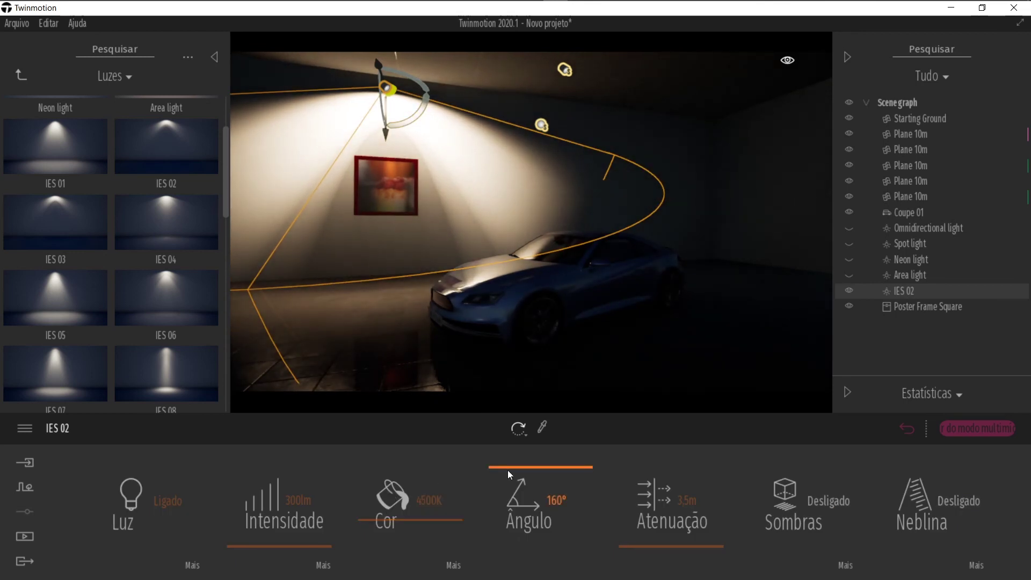
pyautogui.moveTo(508, 470); pyautogui.dragTo(485, 470)
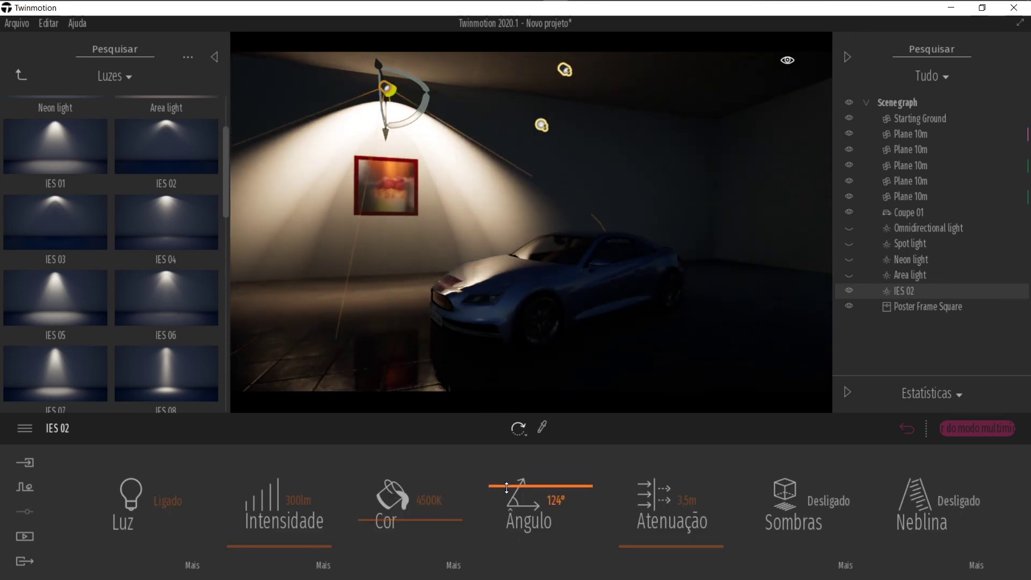
# Replace the IES 02 light with IES 09 from the lights library
pyautogui.rightClick(913, 295)
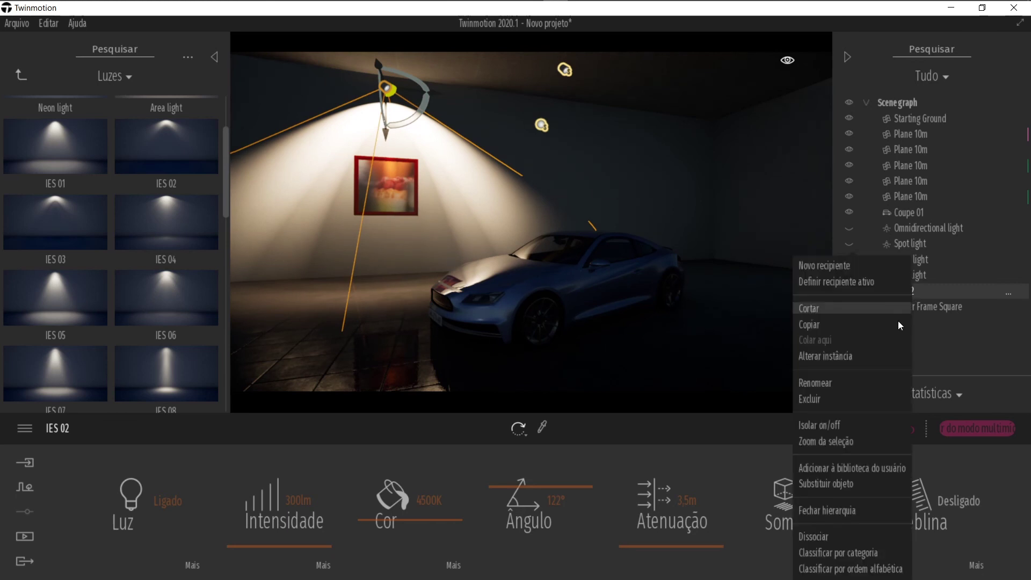
pyautogui.click(840, 485)
pyautogui.scroll(-2, 161, 279)
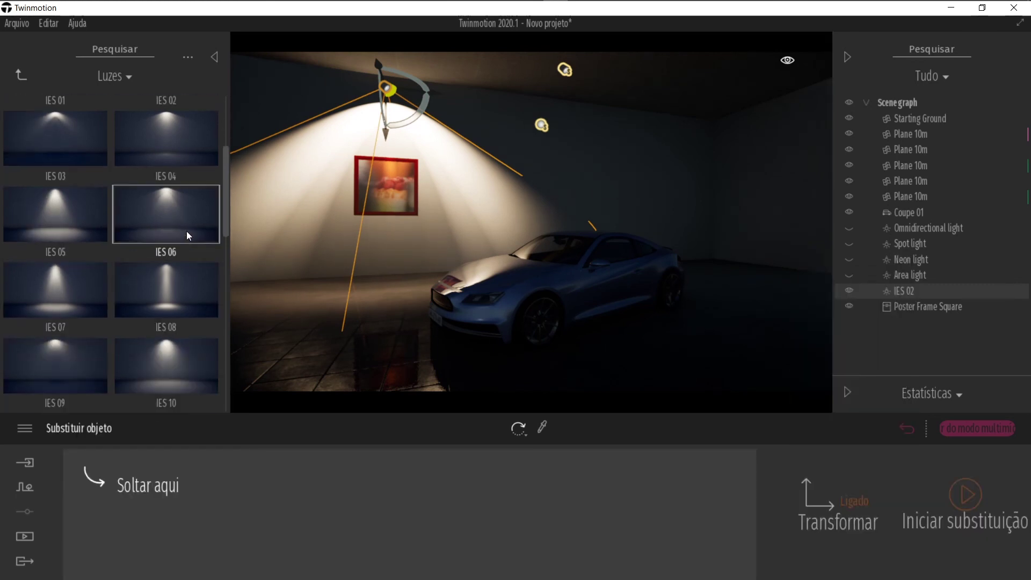
pyautogui.scroll(-3, 99, 285)
pyautogui.moveTo(99, 285); pyautogui.dragTo(197, 483)
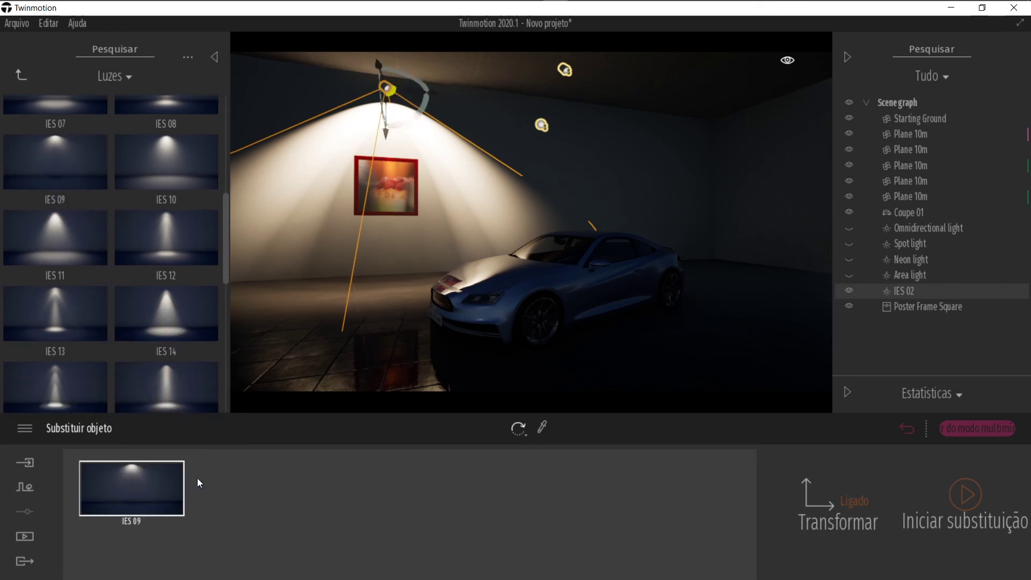
pyautogui.click(986, 504)
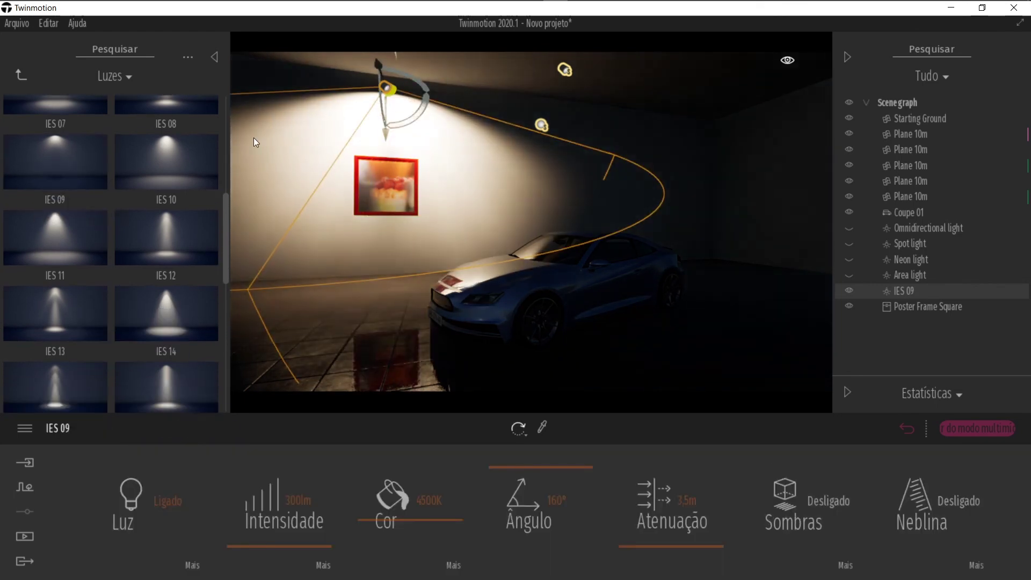
# Try attenuations of 1 m and 2.5 m on the IES 09 light, settle on 2.7 m, and narrow its angle to 138°
pyautogui.click(687, 500)
pyautogui.write('1')
pyautogui.press('Return')
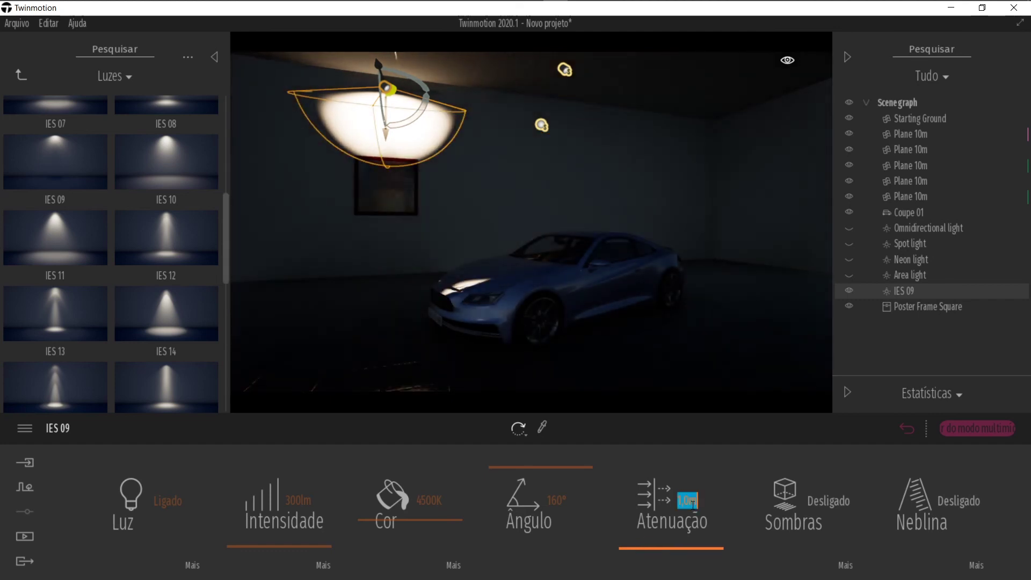
pyautogui.write('2')
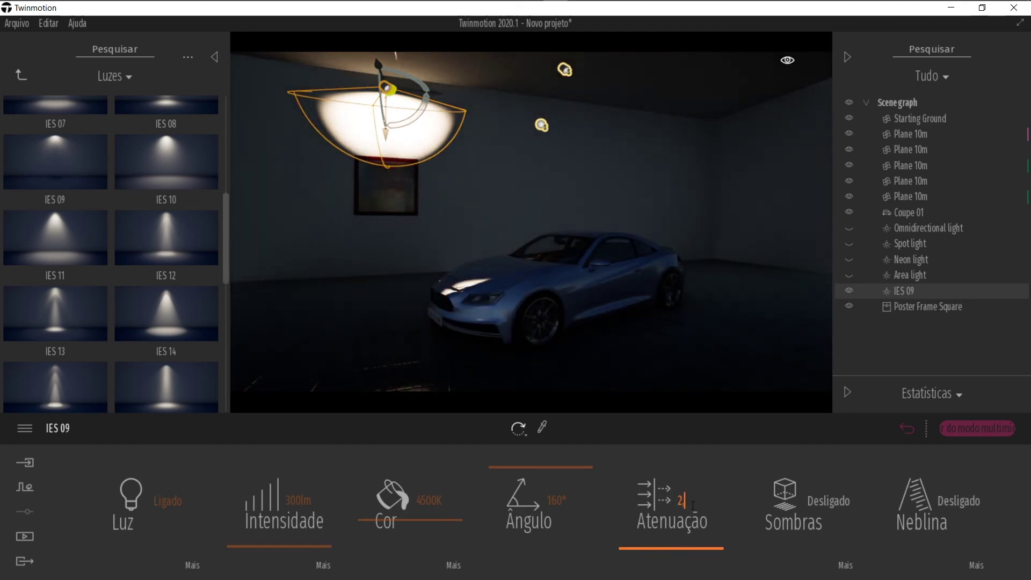
pyautogui.write('.5m')
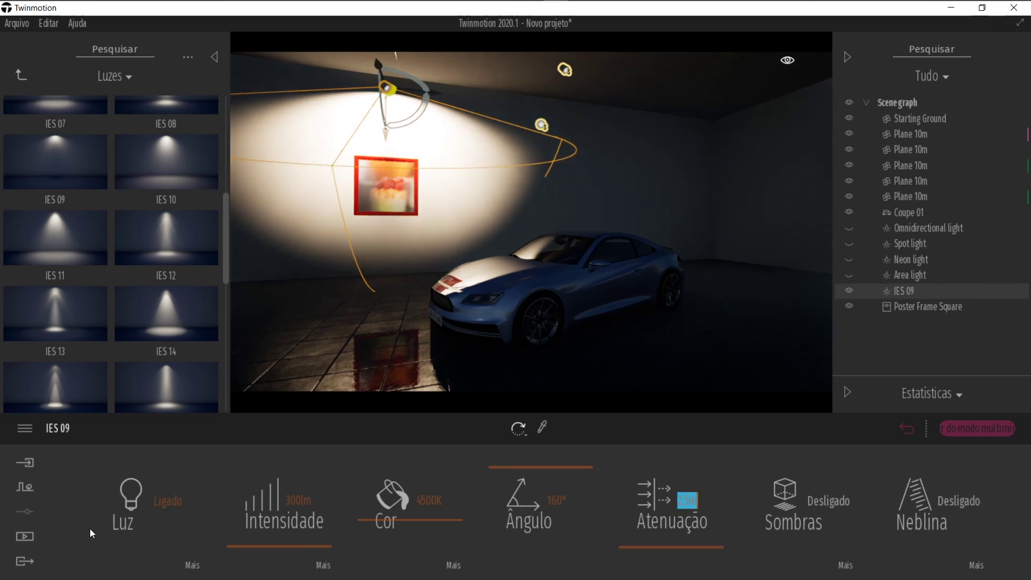
pyautogui.press('Return')
pyautogui.moveTo(653, 547); pyautogui.dragTo(640, 547)
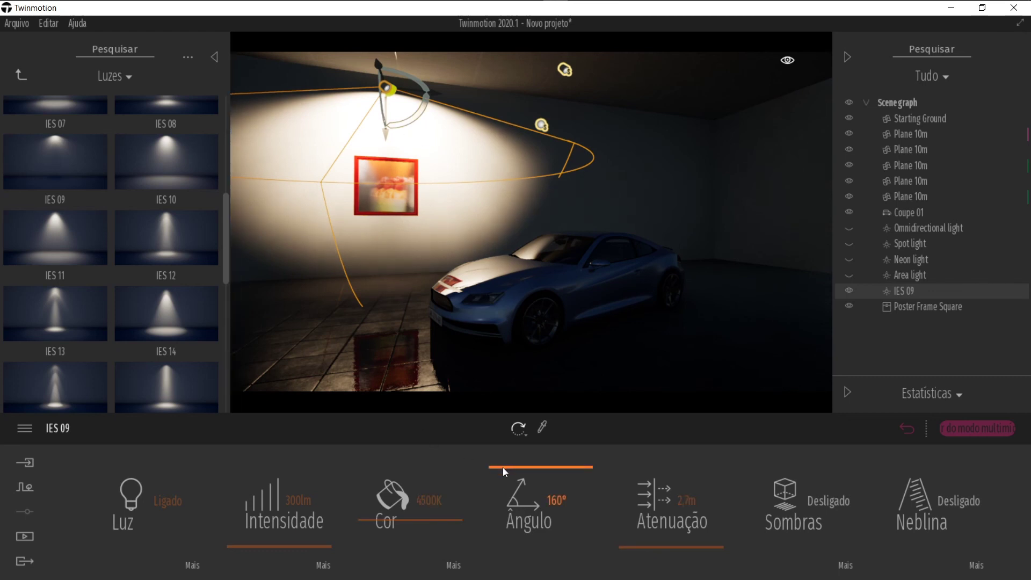
pyautogui.moveTo(504, 472); pyautogui.dragTo(501, 479)
# Replace the IES 09 light with IES 15 and set its intensity to 100 lm
pyautogui.scroll(-2, 73, 318)
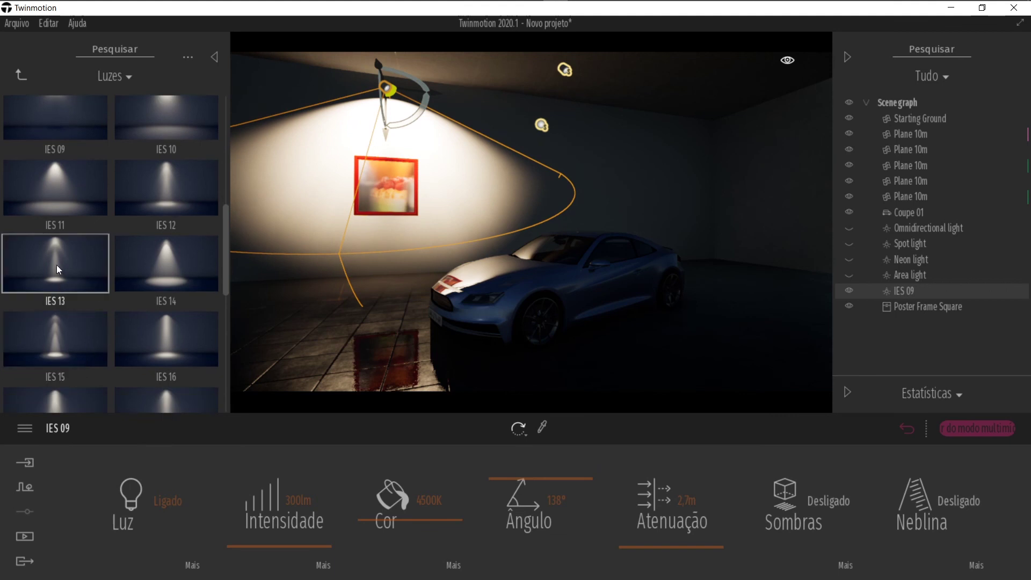
pyautogui.rightClick(919, 291)
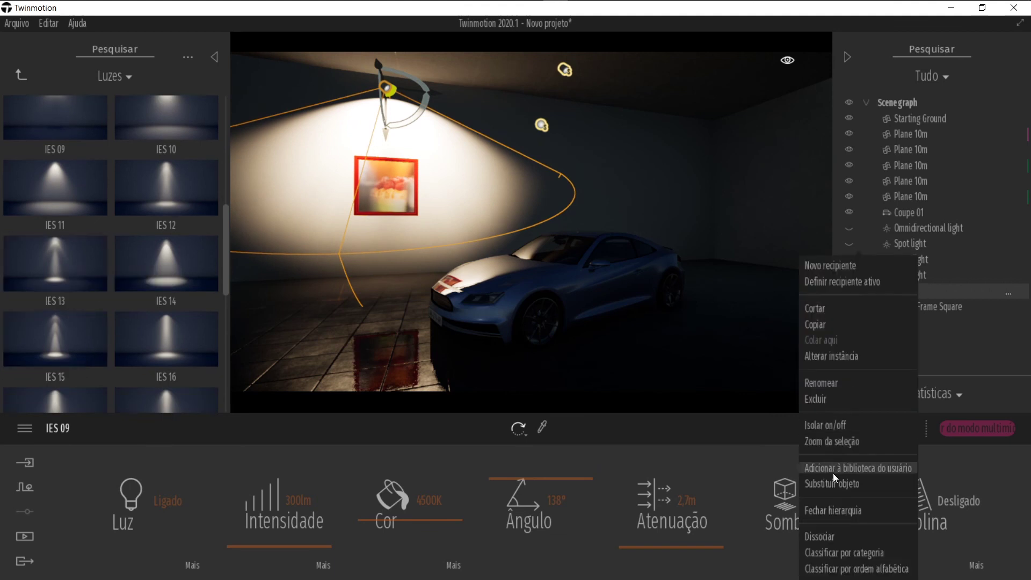
pyautogui.click(830, 493)
pyautogui.moveTo(79, 337); pyautogui.dragTo(206, 518)
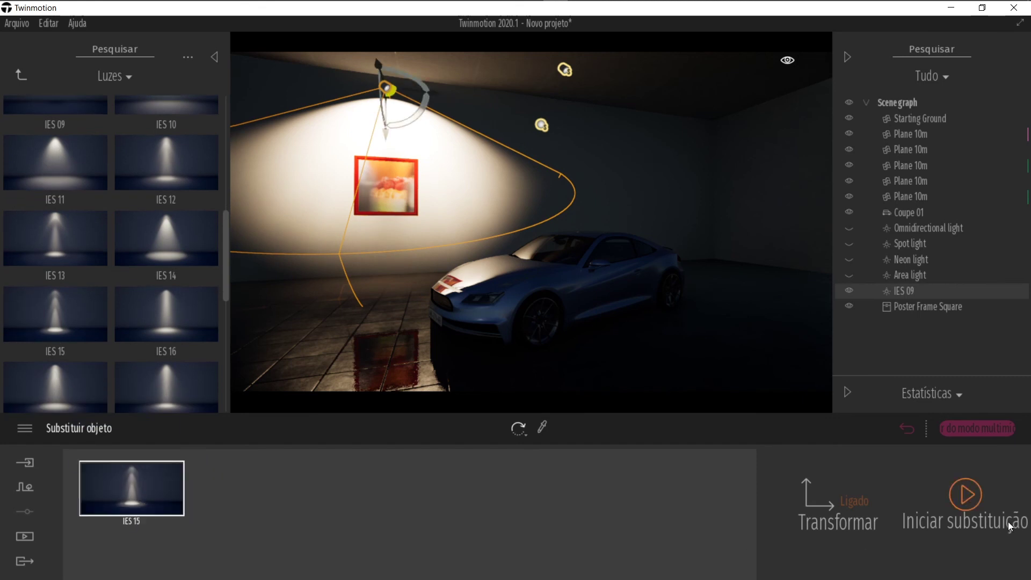
pyautogui.click(982, 516)
pyautogui.click(294, 507)
pyautogui.write('100')
pyautogui.press('Return')
# Move the IES 15 light to the left of the framed poster and closer to the wall
pyautogui.moveTo(385, 82); pyautogui.dragTo(309, 99)
pyautogui.moveTo(430, 116); pyautogui.dragTo(381, 118, button='right')
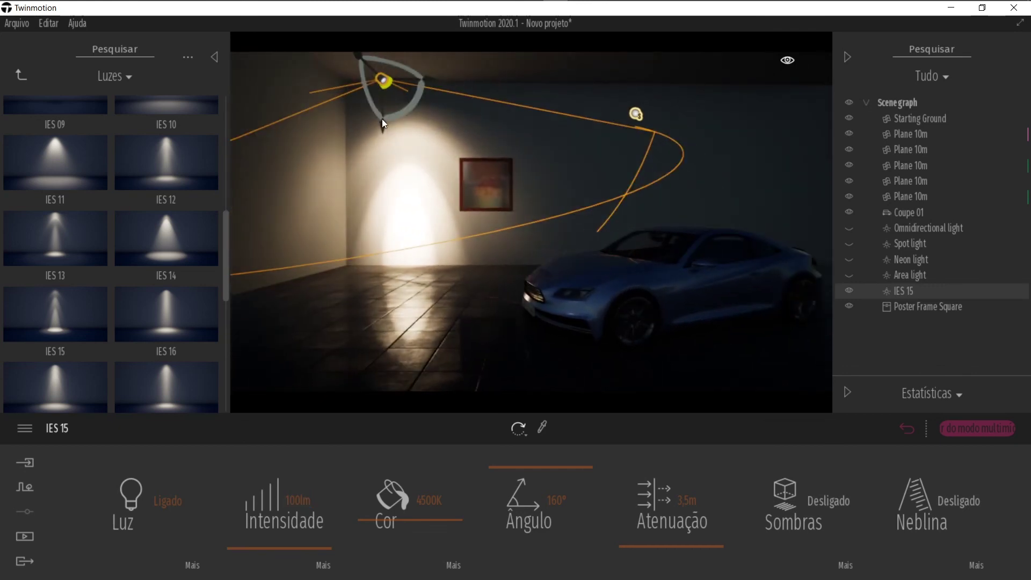
pyautogui.moveTo(358, 52); pyautogui.dragTo(382, 79)
# Place an IES 25 light from the library high on the wall to the right of the framed poster
pyautogui.moveTo(224, 234); pyautogui.dragTo(221, 308)
pyautogui.click(175, 198)
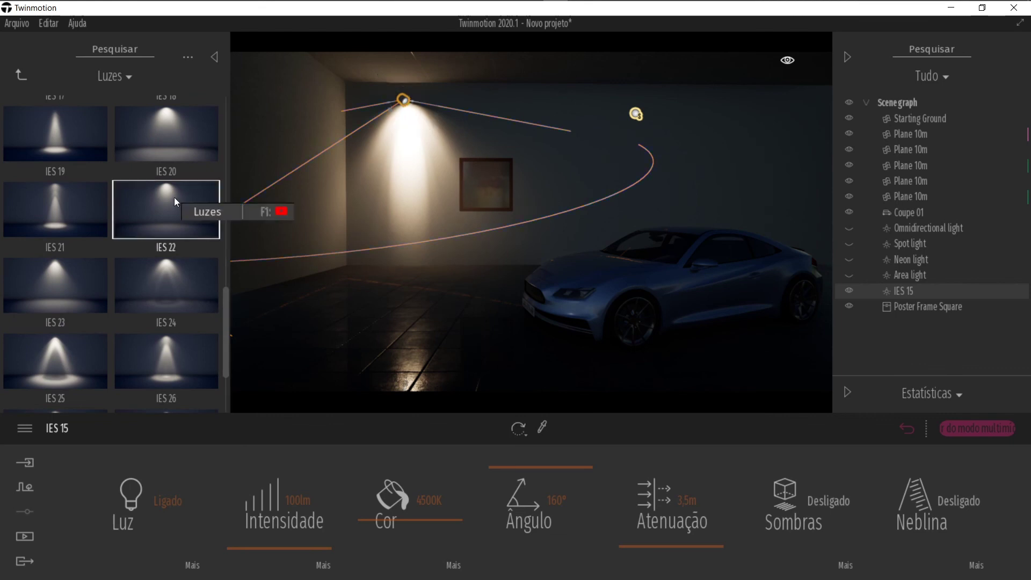
pyautogui.moveTo(82, 350); pyautogui.dragTo(563, 117)
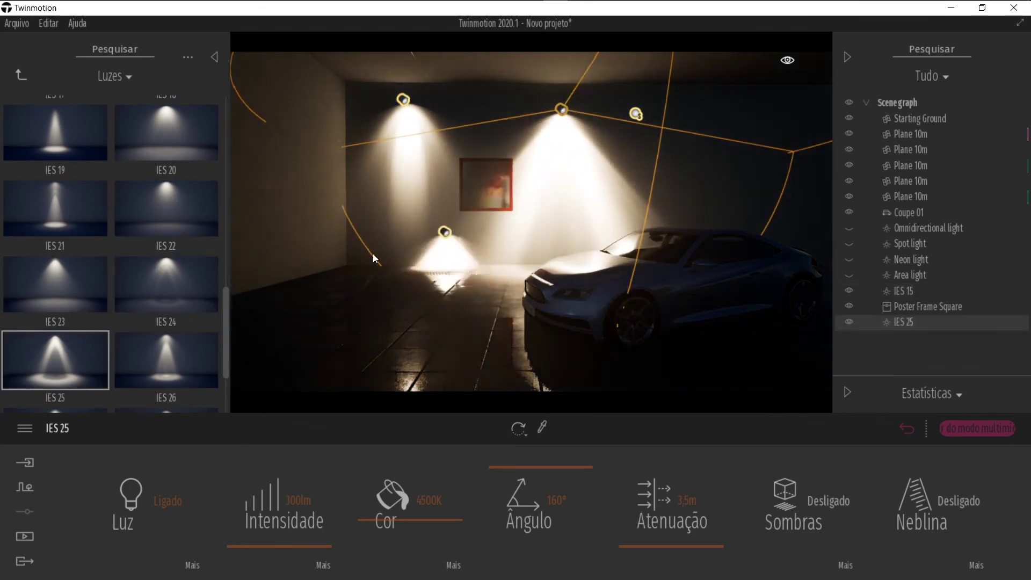
pyautogui.press('Escape')
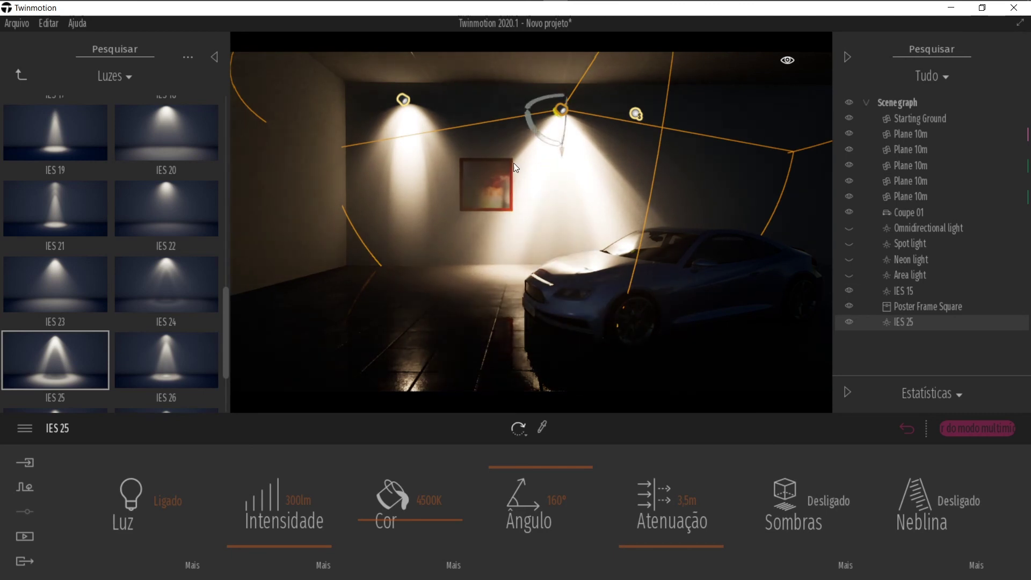
pyautogui.press('Escape')
# Turn on shadows (Sombras) for the IES 25 light and nudge its position slightly
pyautogui.click(404, 106)
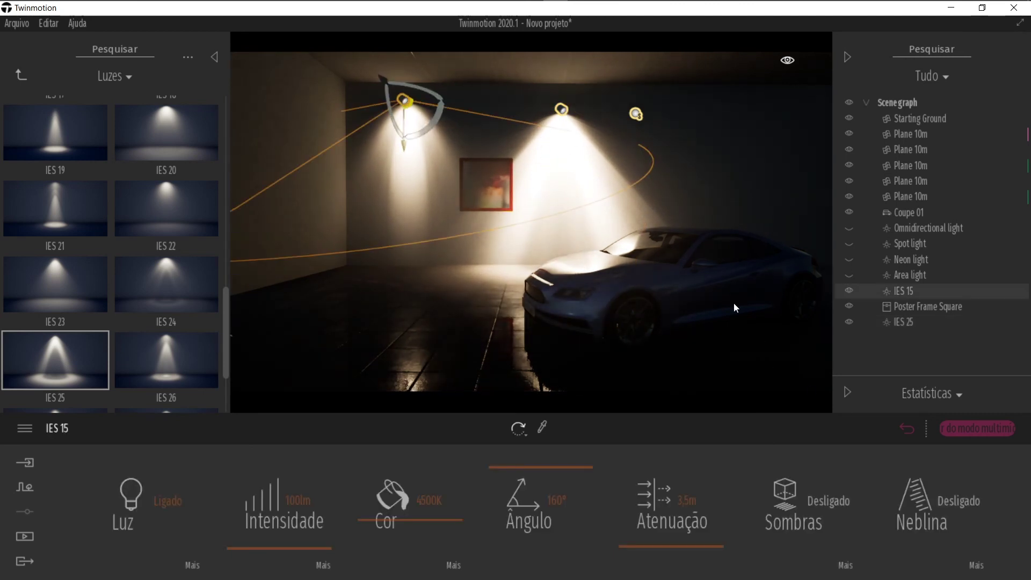
pyautogui.click(562, 111)
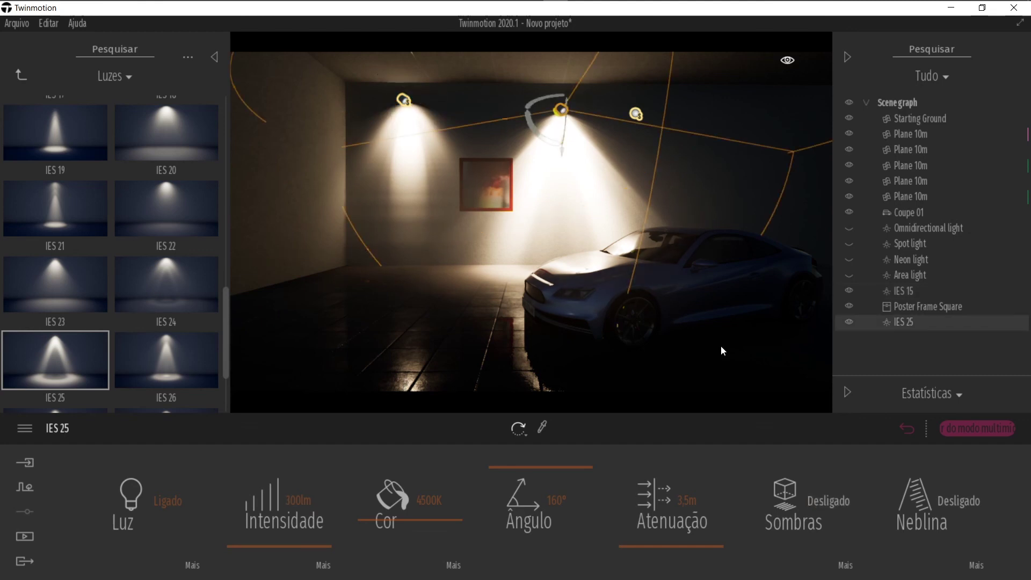
pyautogui.click(832, 516)
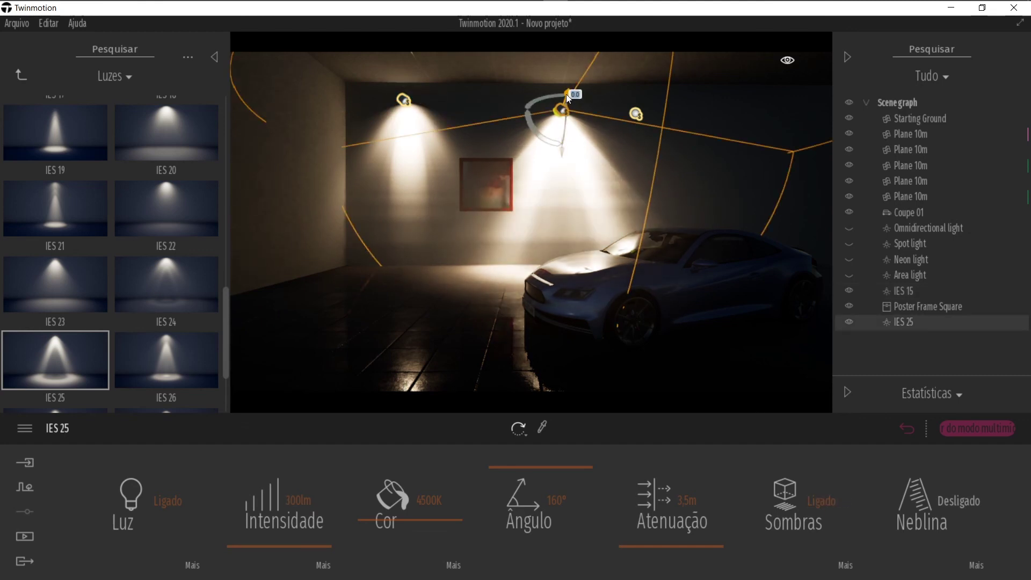
pyautogui.moveTo(568, 97); pyautogui.dragTo(566, 87)
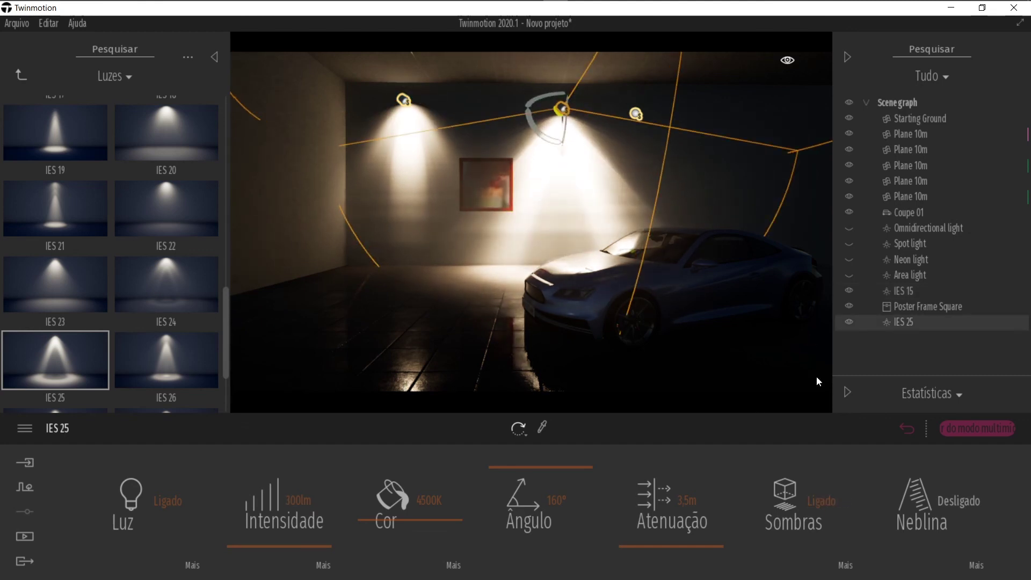
pyautogui.moveTo(509, 181); pyautogui.dragTo(778, 340, button='right')
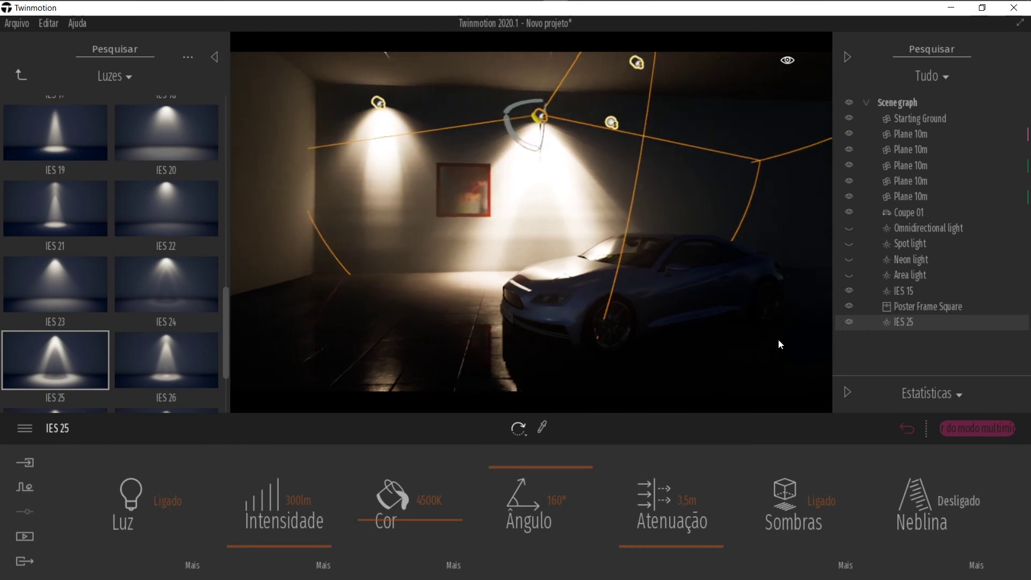
# Expand the performance statistics (Estatísticas) and hide the library to enlarge the scene view
pyautogui.click(847, 390)
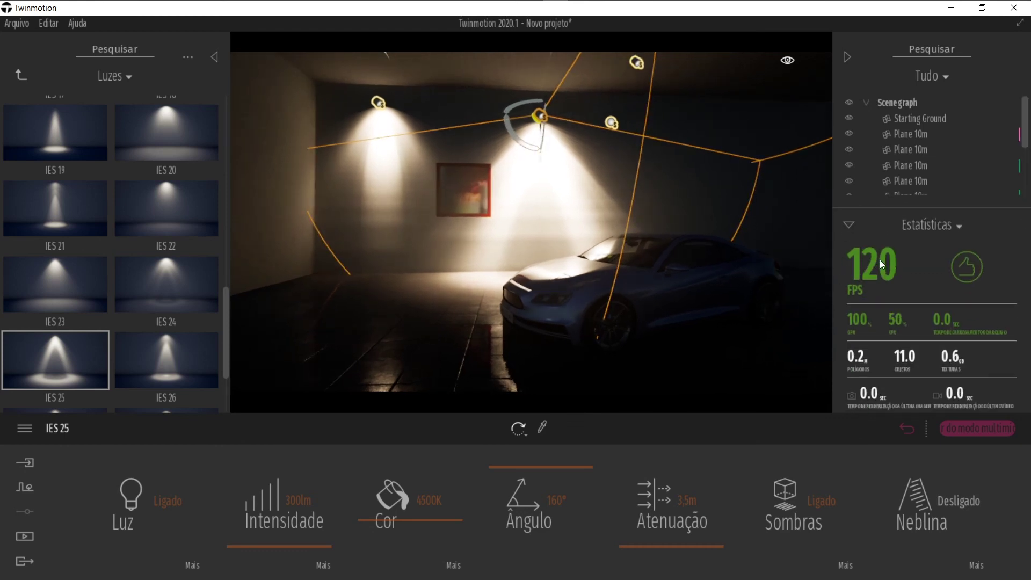
pyautogui.click(215, 56)
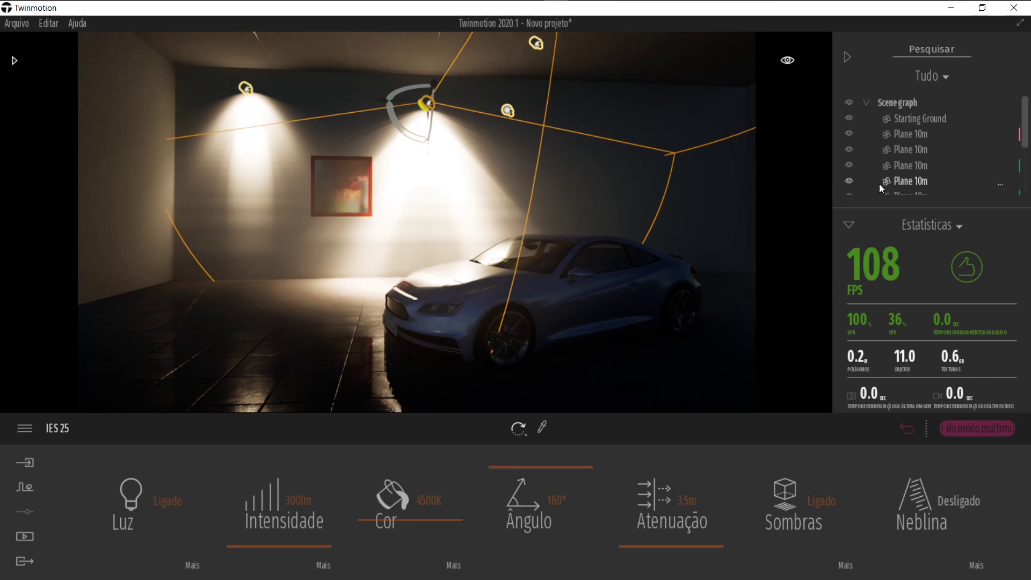
# Save the current view with the IES 25 light as a new image in the media images
pyautogui.click(25, 537)
pyautogui.click(345, 494)
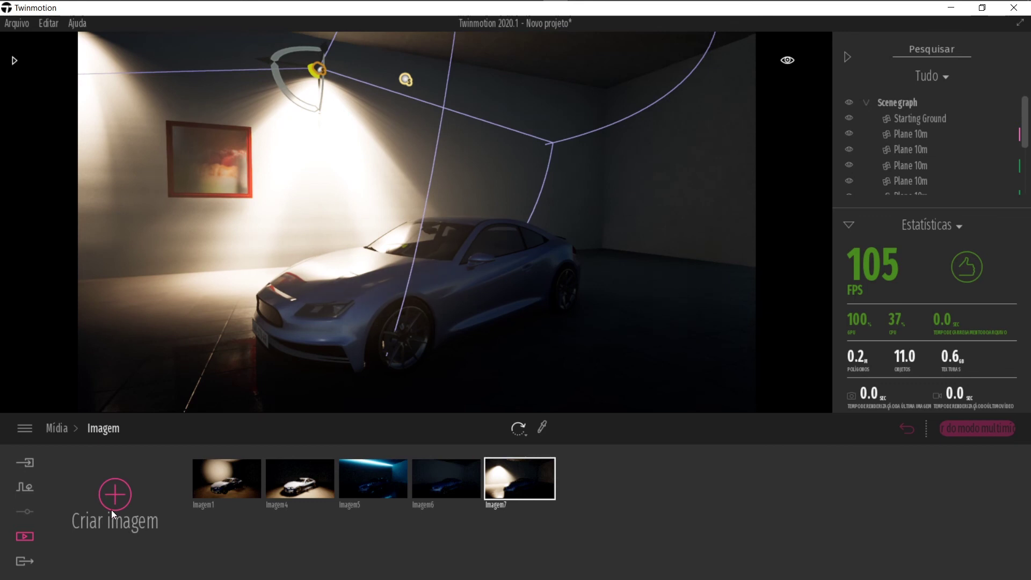
pyautogui.click(113, 497)
# Collapse the statistics and make the hidden Omnidirectional, Spot, Neon and Area lights visible in the scene graph
pyautogui.click(849, 226)
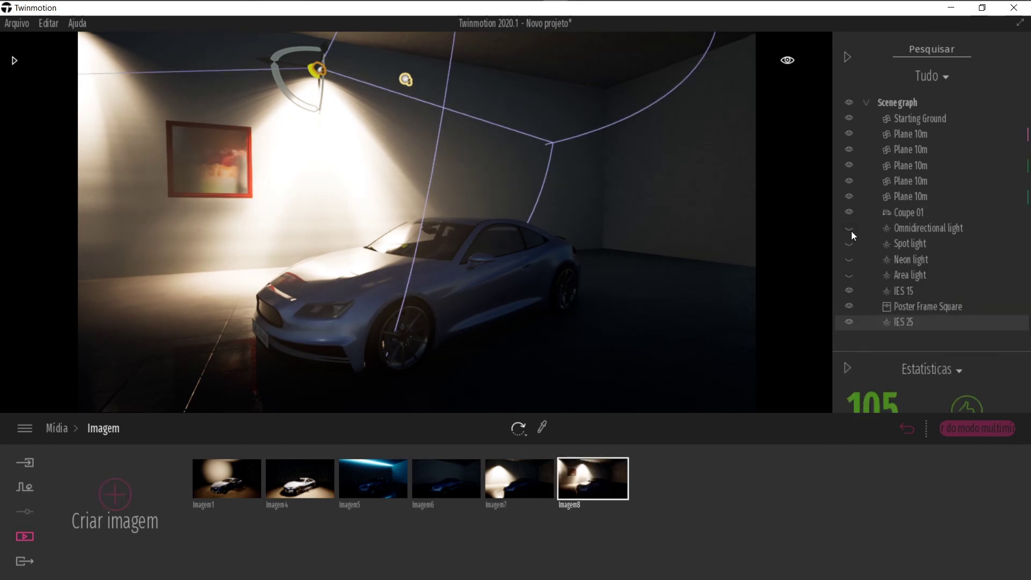
pyautogui.click(849, 259)
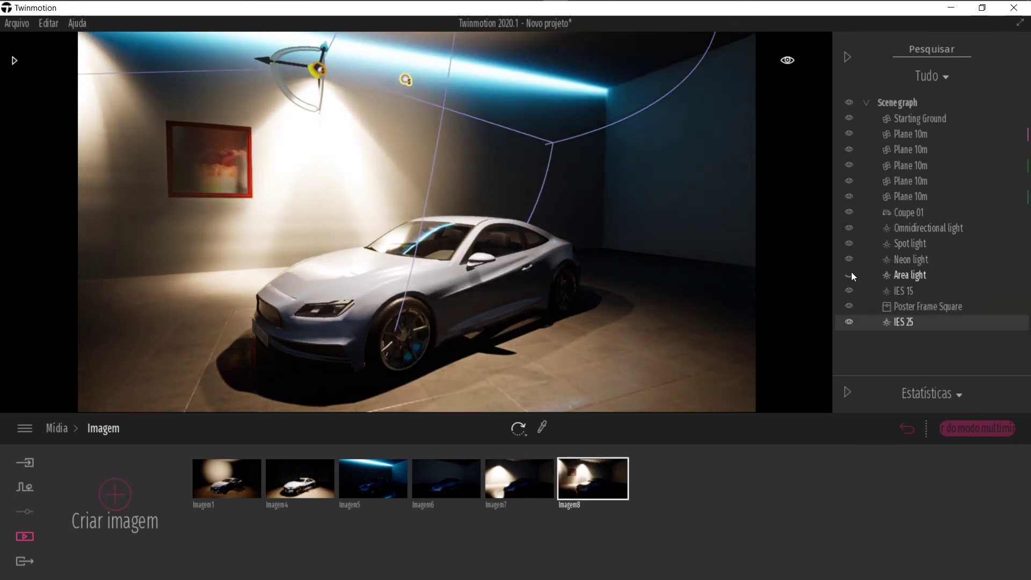
pyautogui.click(850, 274)
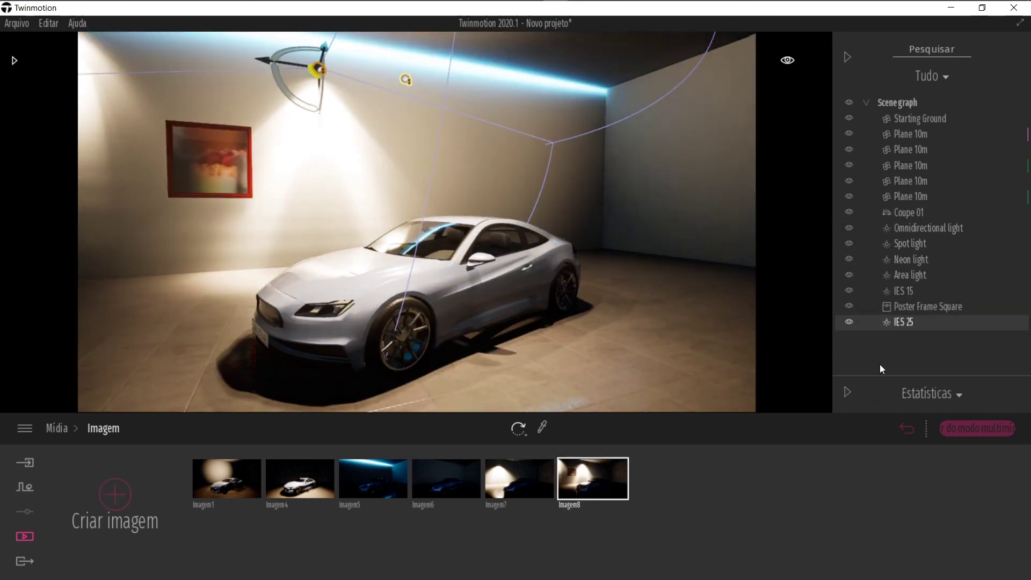
# Reorder the scene graph so Poster Frame Square sits below IES 25, and select all lights from Omnidirectional light to IES 25
pyautogui.click(914, 213)
pyautogui.click(911, 228)
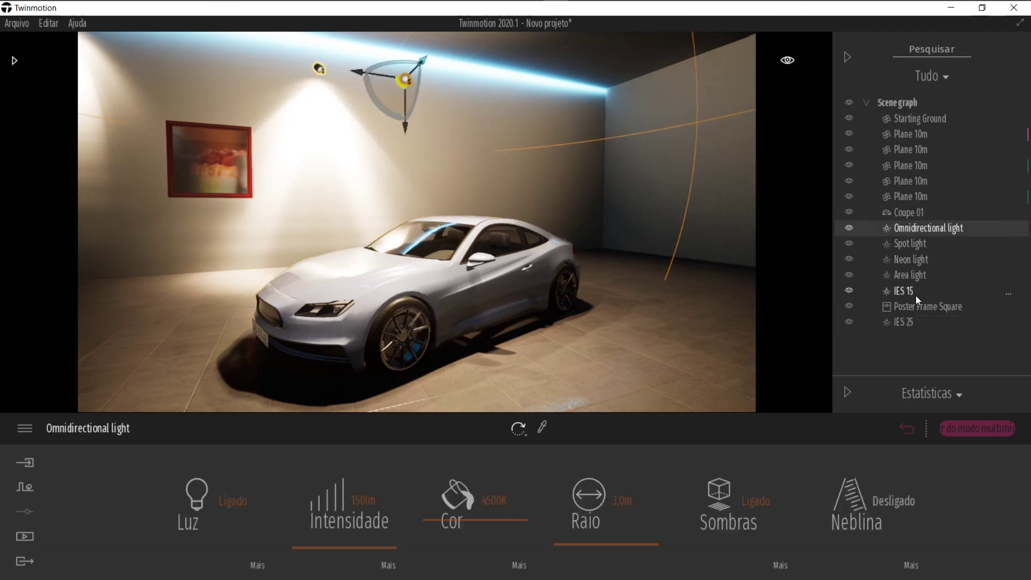
pyautogui.moveTo(909, 305); pyautogui.dragTo(898, 324)
pyautogui.click(906, 307)
pyautogui.keyDown('shift'); pyautogui.click(920, 228); pyautogui.keyUp('shift')
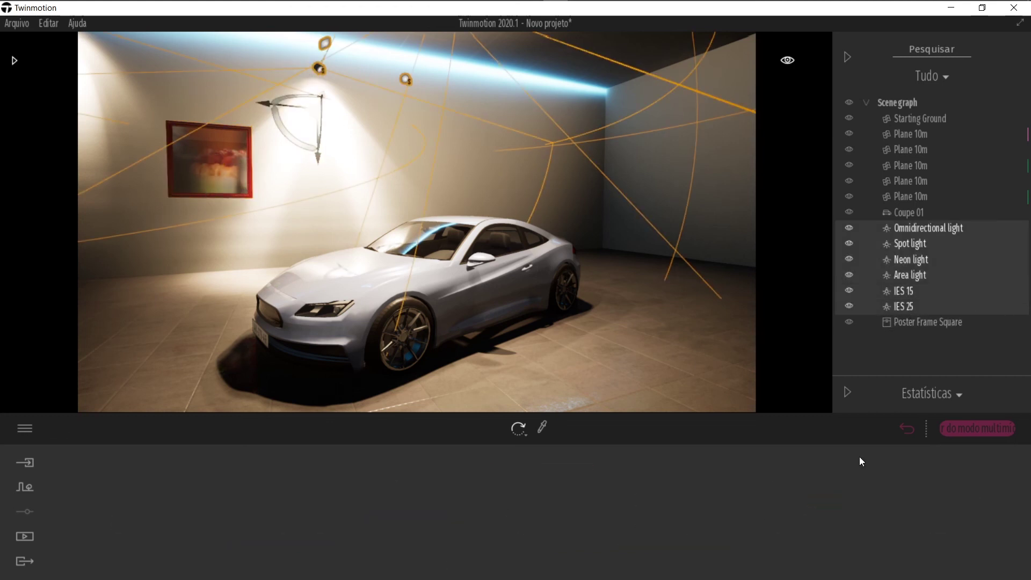
# Review the settings of each light in turn, from the Omnidirectional light through to IES 25
pyautogui.click(919, 230)
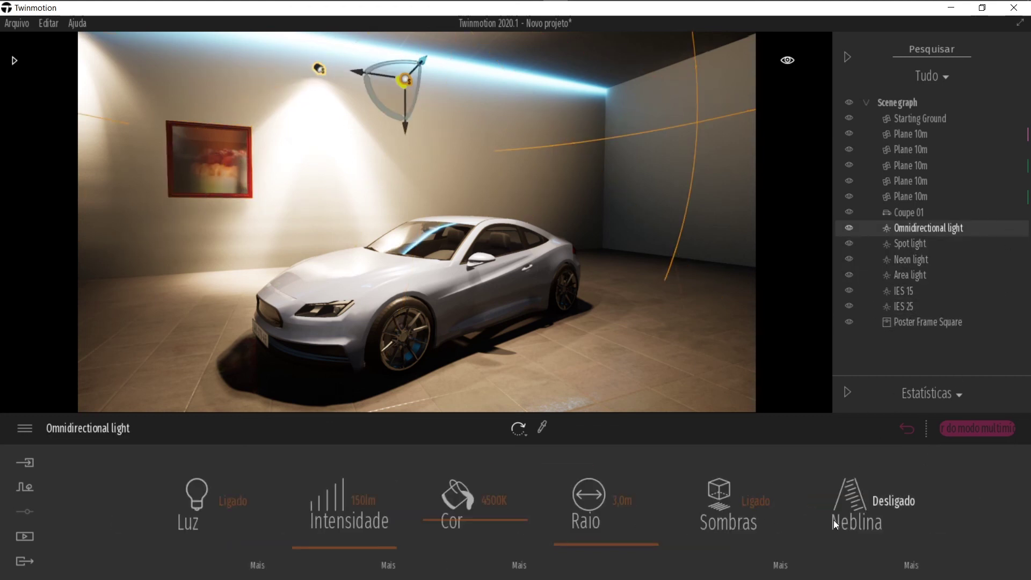
pyautogui.click(919, 244)
pyautogui.click(917, 260)
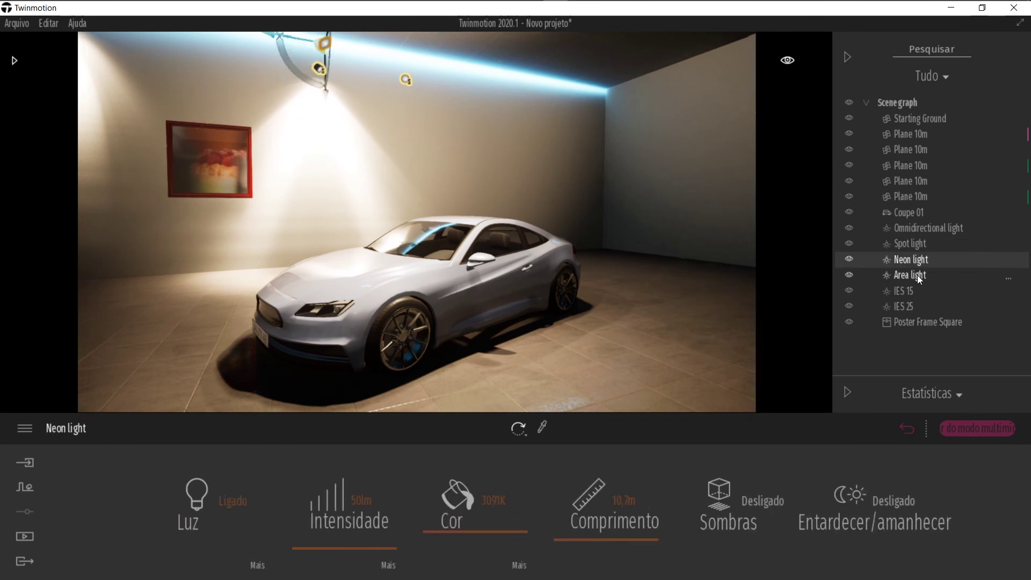
pyautogui.click(800, 485)
pyautogui.click(910, 276)
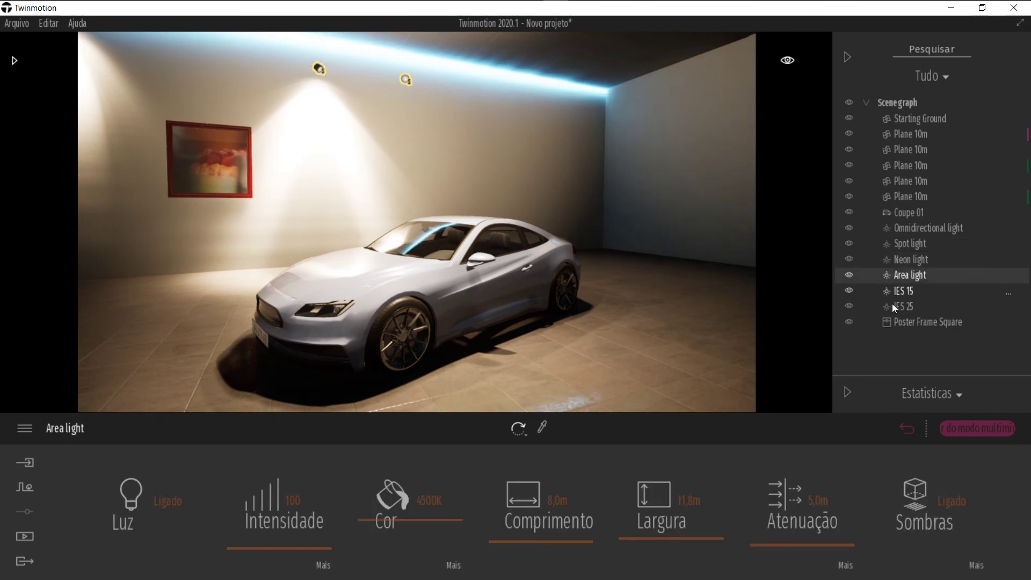
pyautogui.click(905, 295)
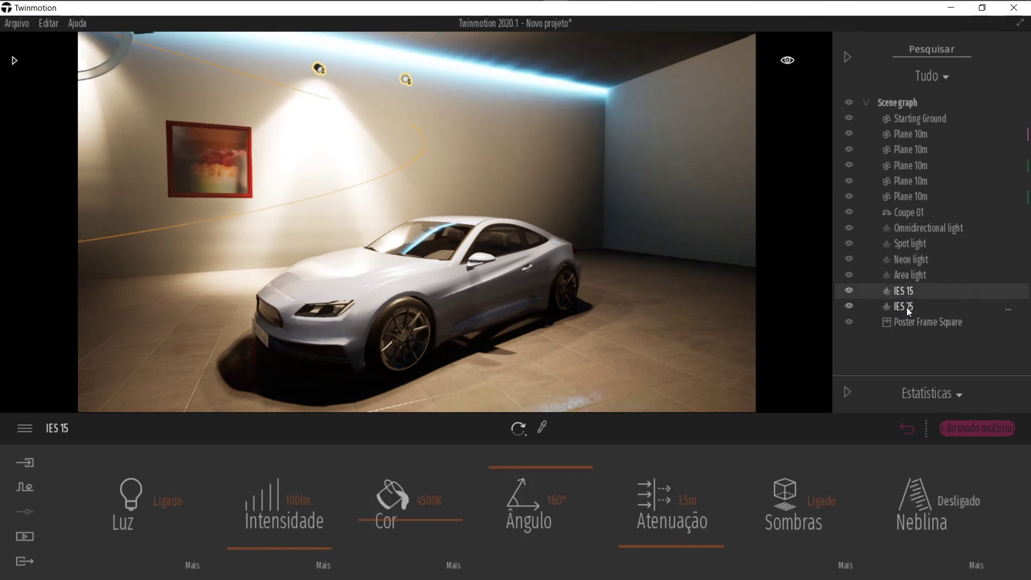
pyautogui.click(906, 307)
# Recall the saved image Imagem8 from the media images
pyautogui.click(25, 536)
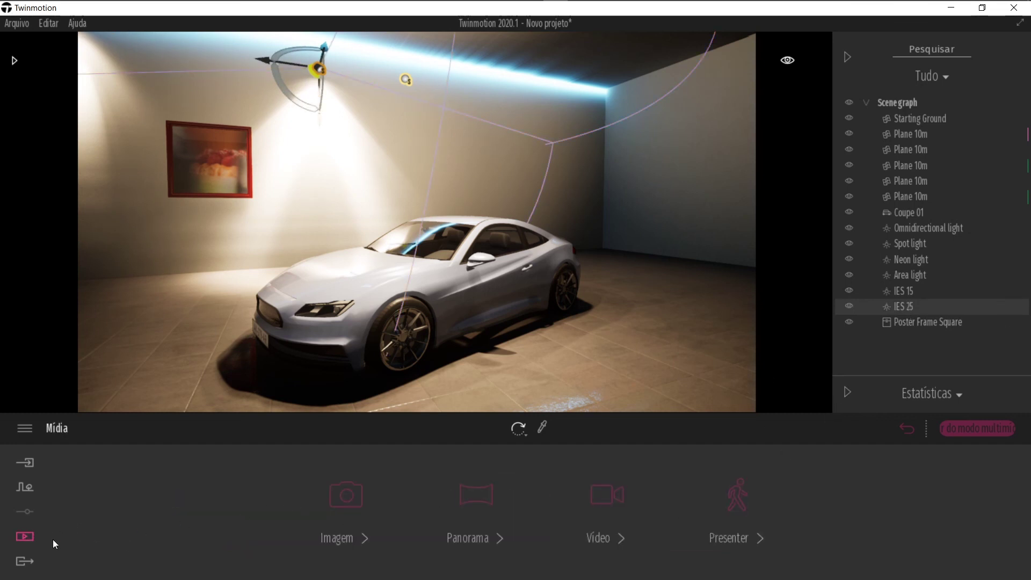
pyautogui.click(354, 507)
pyautogui.click(569, 480)
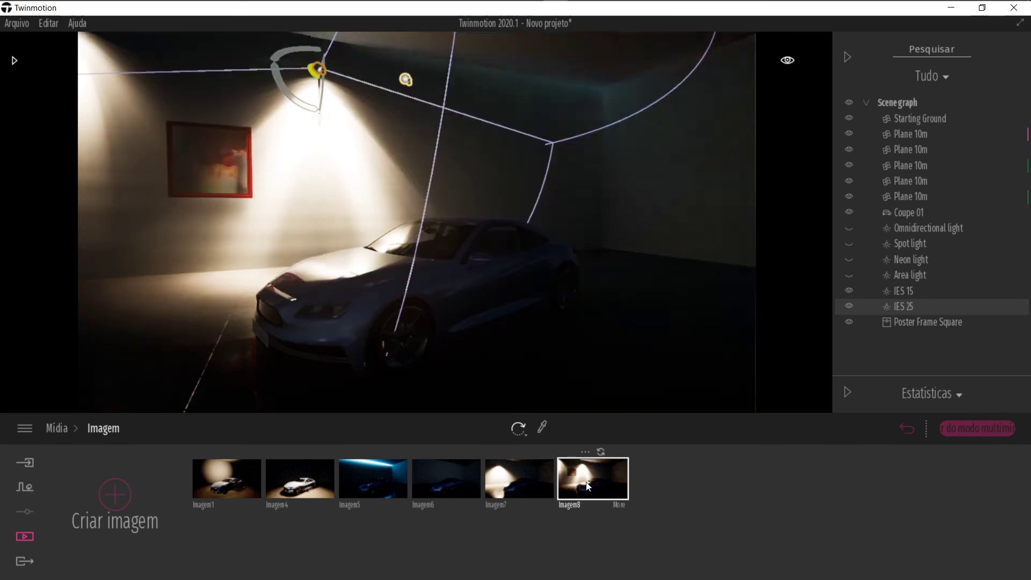
# Make the Area, Neon, Spot and Omnidirectional lights visible and update Imagem8 with this lighting
pyautogui.click(849, 275)
pyautogui.click(849, 259)
pyautogui.click(849, 244)
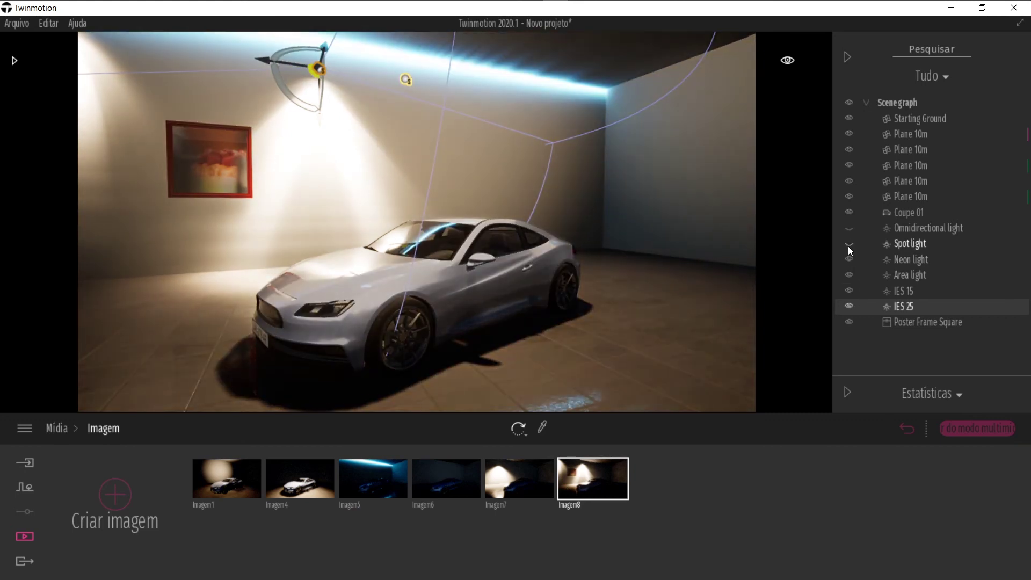
pyautogui.click(849, 228)
pyautogui.click(610, 450)
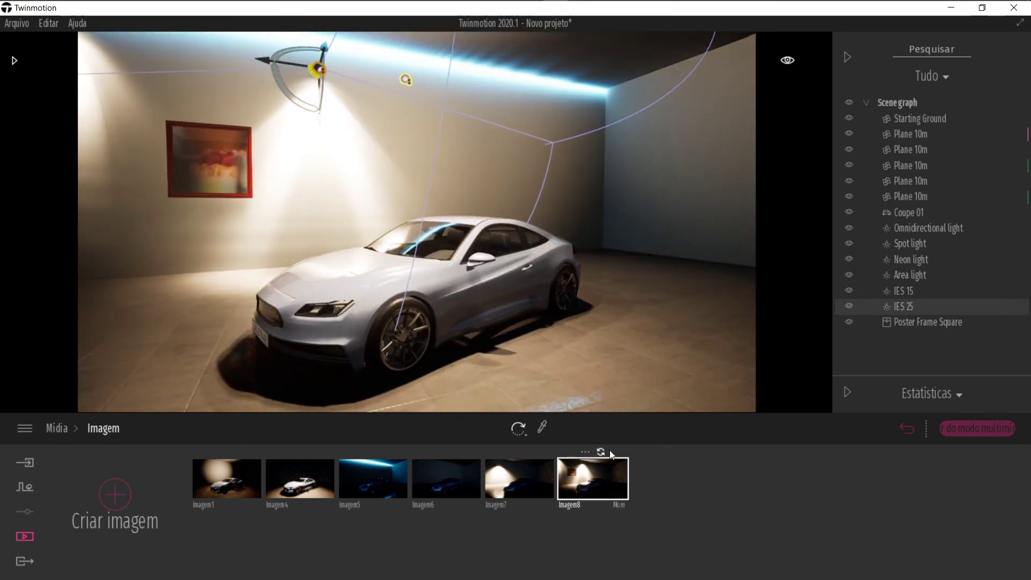
# Expand the performance statistics (Estatísticas) and move the IES 25 and IES 15 lights along the wall to the right of the framed poster
pyautogui.click(853, 392)
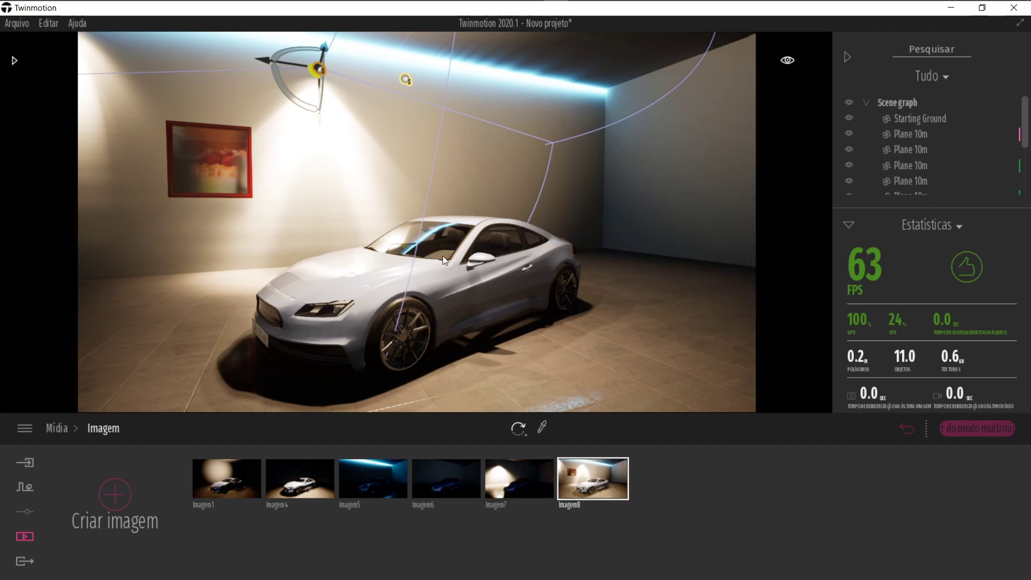
pyautogui.moveTo(266, 58); pyautogui.dragTo(523, 73)
pyautogui.moveTo(302, 165); pyautogui.dragTo(298, 166, button='right')
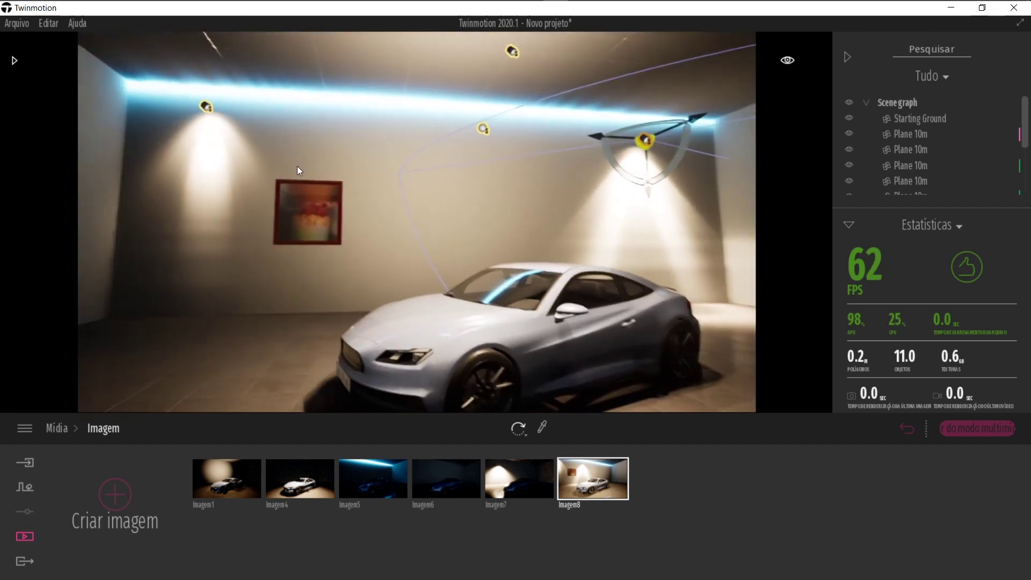
pyautogui.click(207, 107)
pyautogui.moveTo(254, 113); pyautogui.dragTo(535, 142)
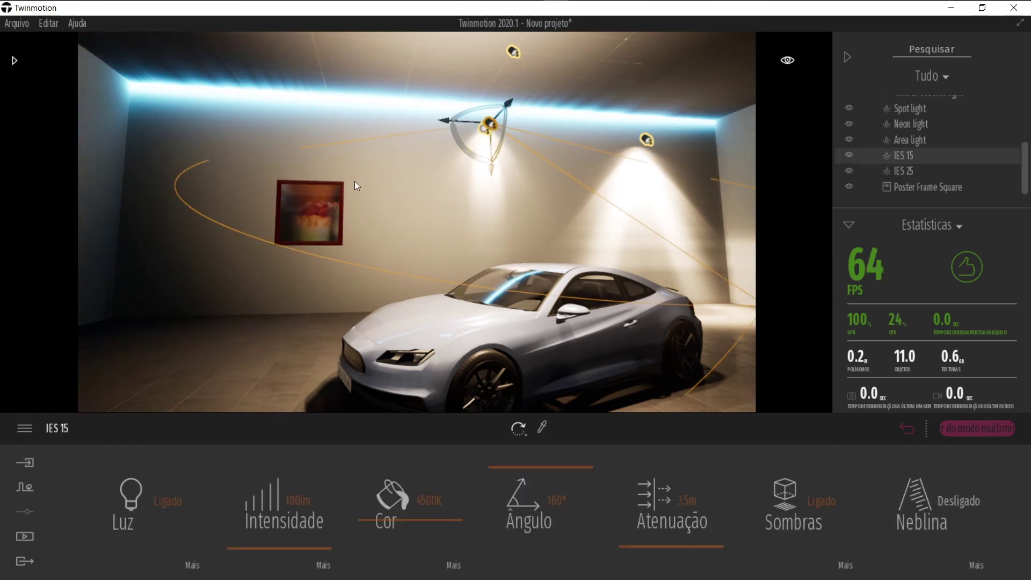
# Select the framed poster, then return to the Imagem8 view with the statistics collapsed to reveal the whole scene graph
pyautogui.click(317, 215)
pyautogui.click(25, 537)
pyautogui.click(342, 499)
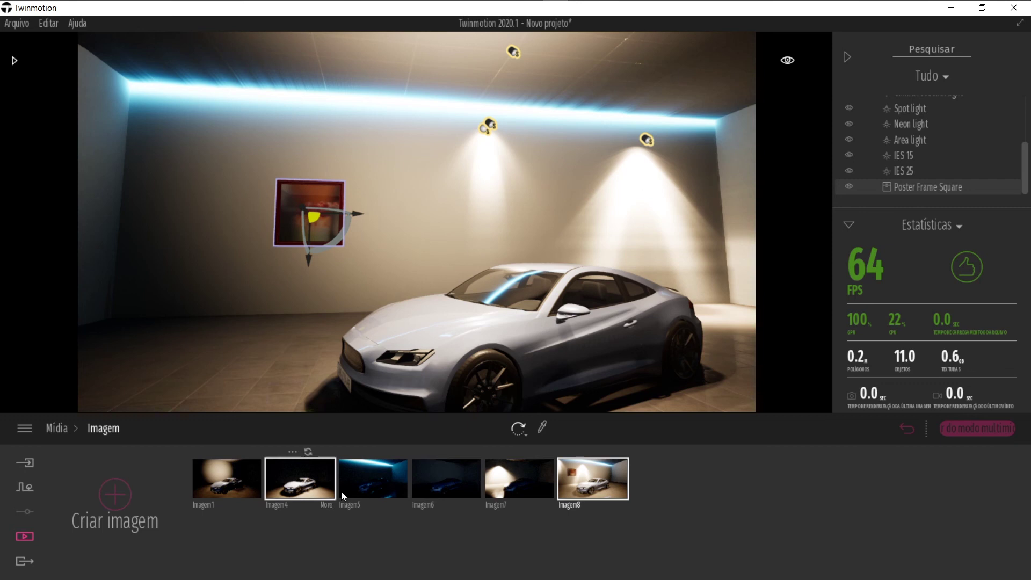
pyautogui.click(601, 482)
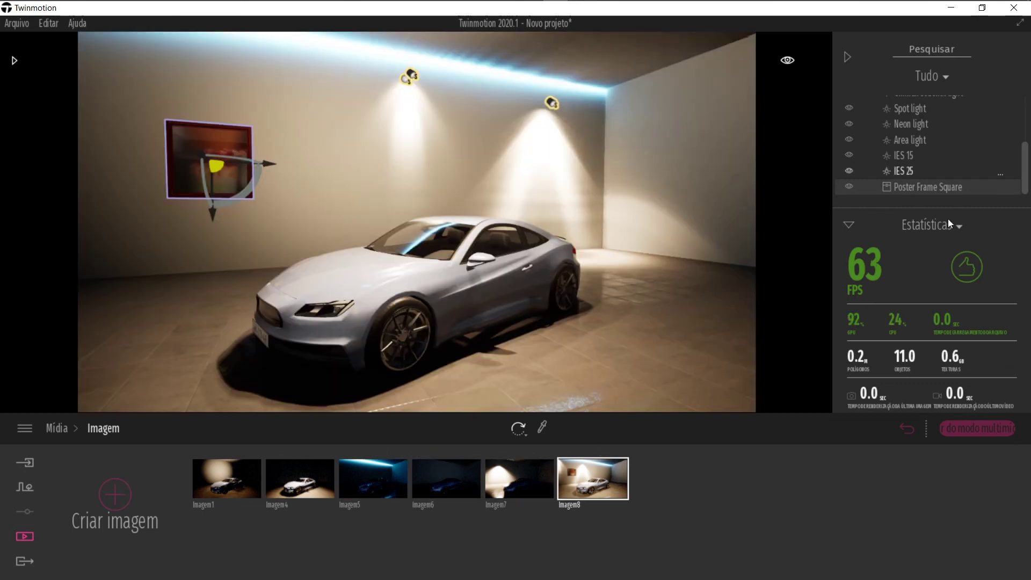
pyautogui.click(853, 225)
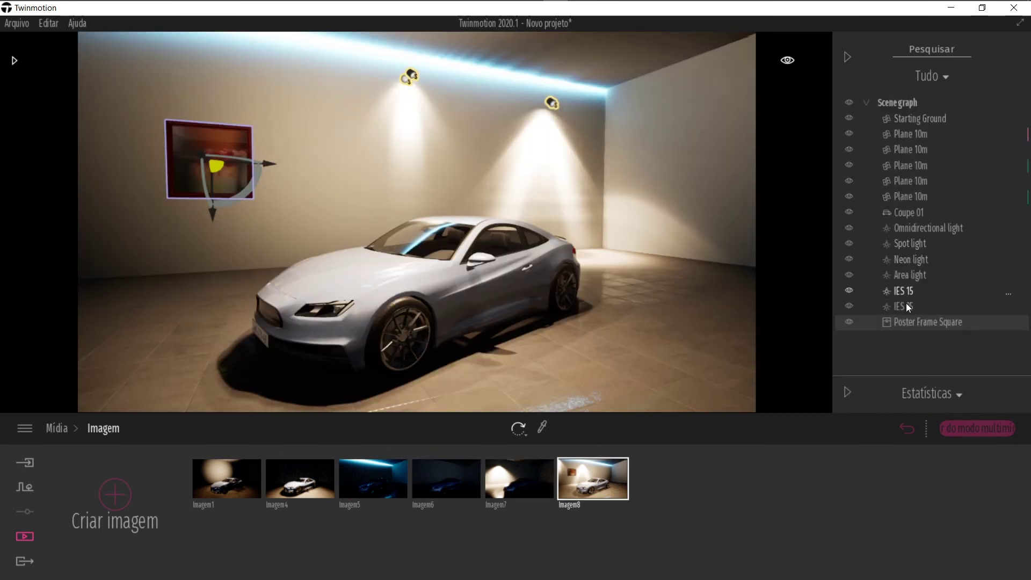